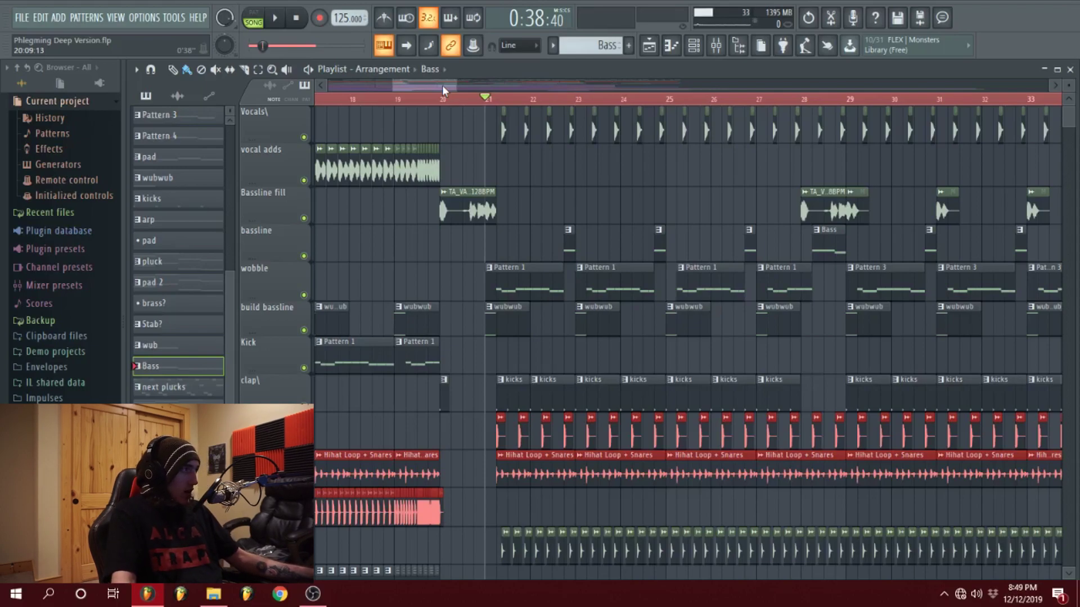
Save the project and open the Serum synth used by Pattern 1 on the wobble track.
scroll(444, 88, "up", 2)
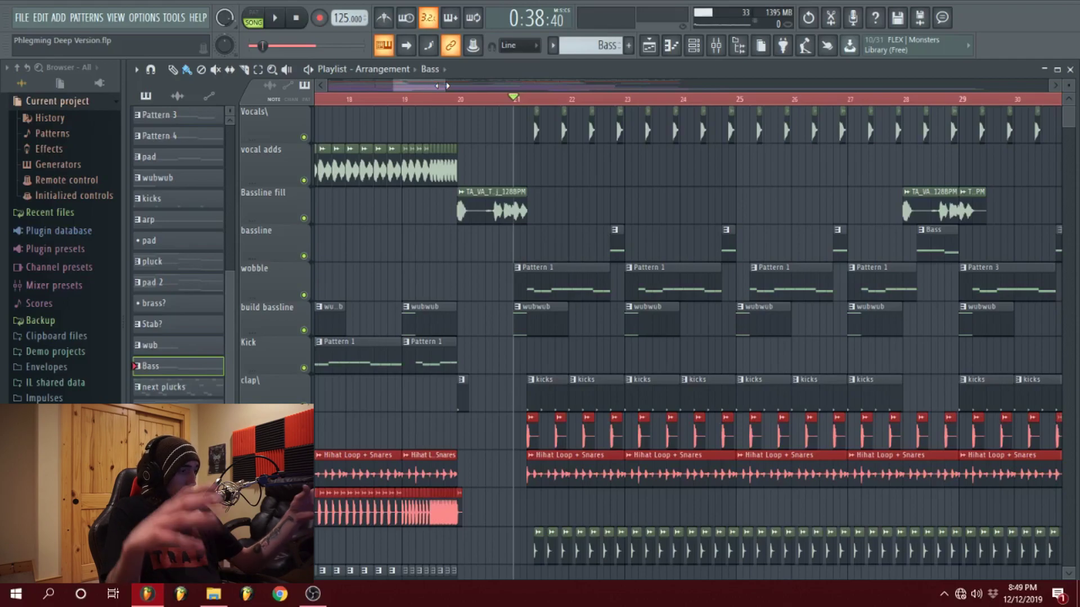
key("ctrl+s")
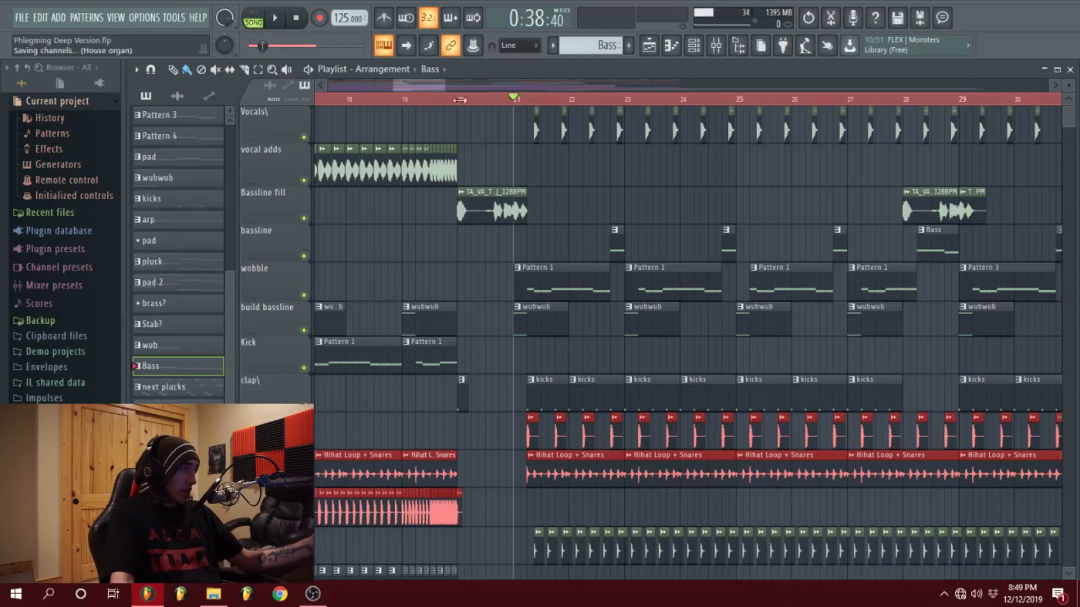
double_click(561, 294)
left_click(543, 261)
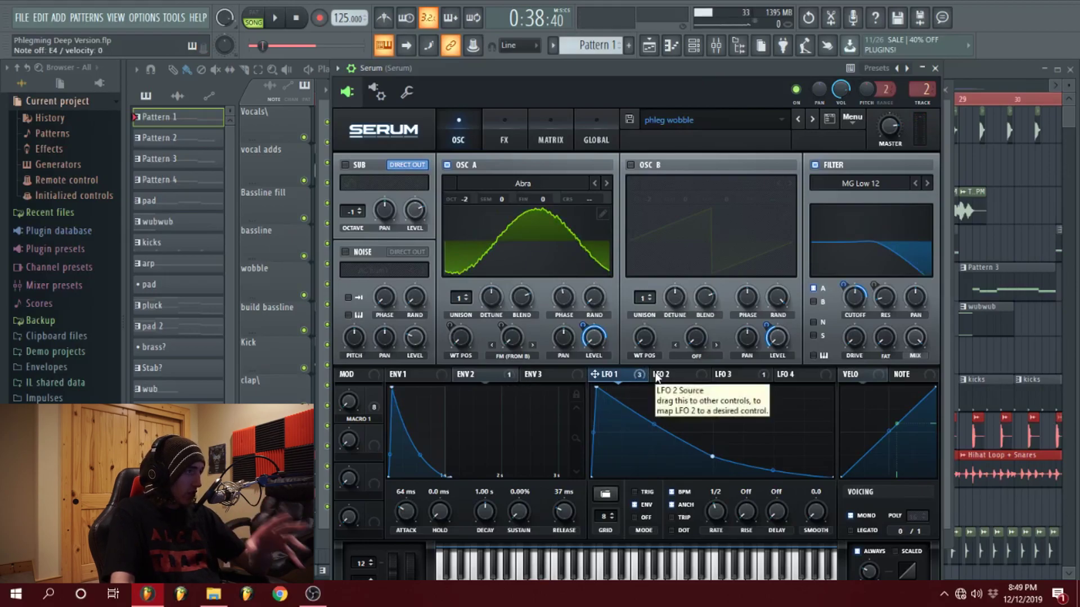
Examine the phleg wobble preset's effects, oscillator settings, and envelope and LFO modulation assignments.
left_click(507, 133)
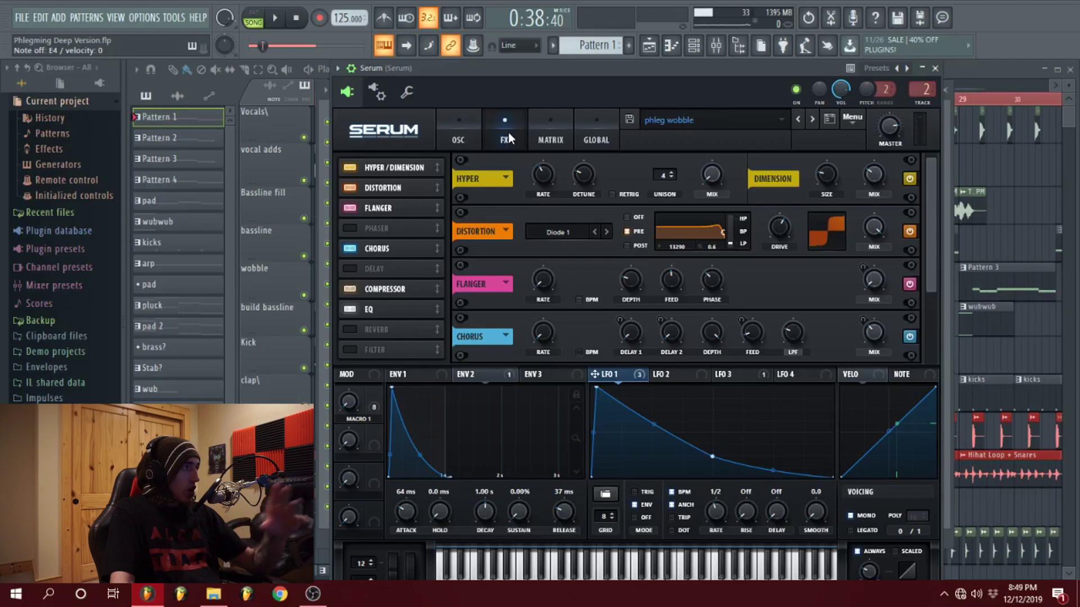
left_click(460, 139)
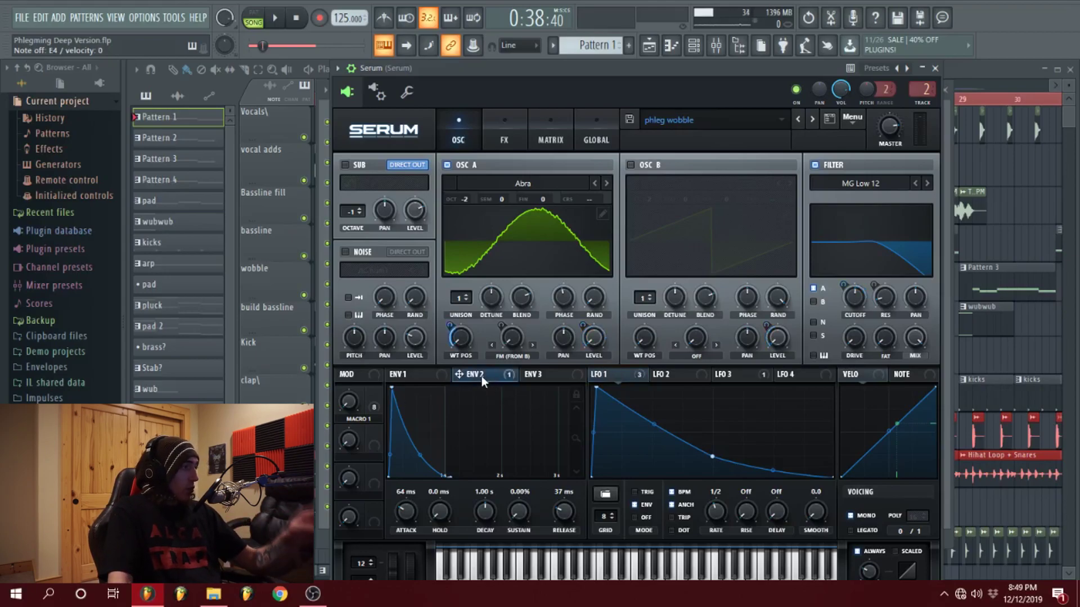
left_click(448, 375)
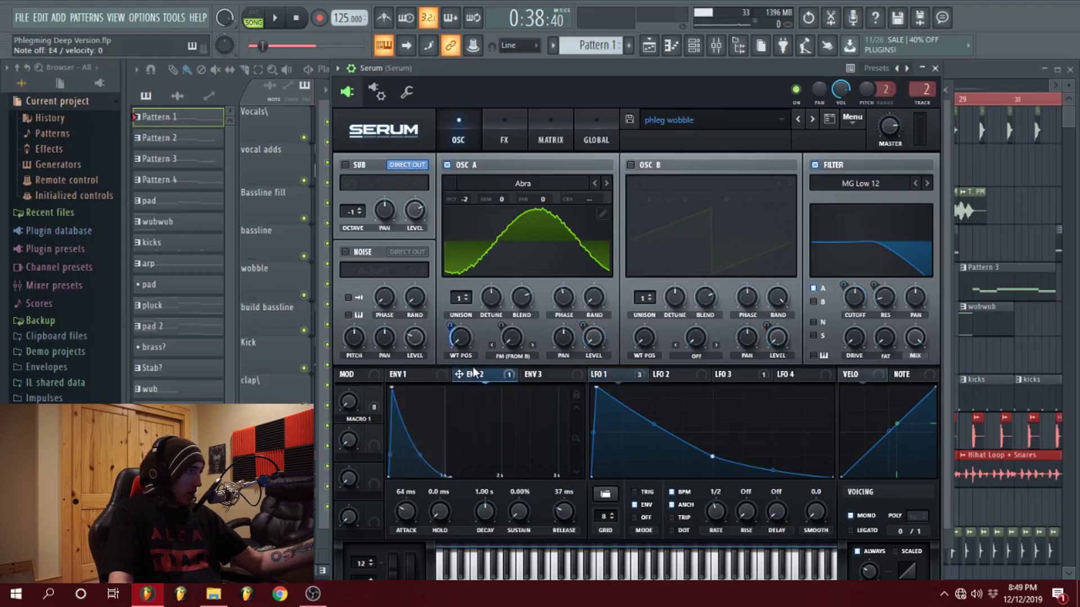
left_click(497, 376)
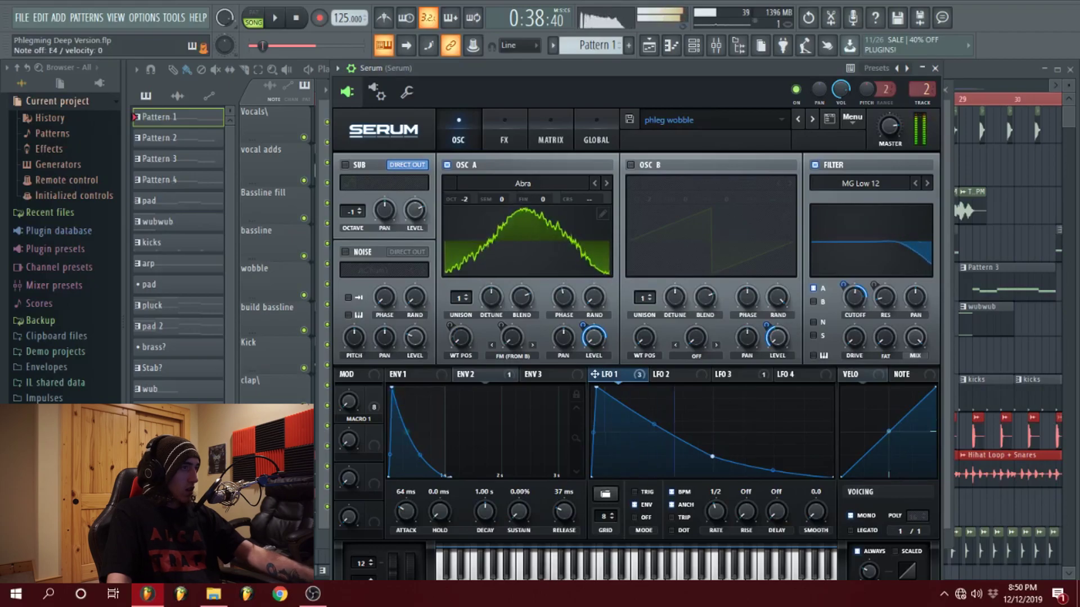
Compare the phleg wobble sound with distortion bypassed and re-enabled, and review the rest of its effects rack.
left_click(503, 142)
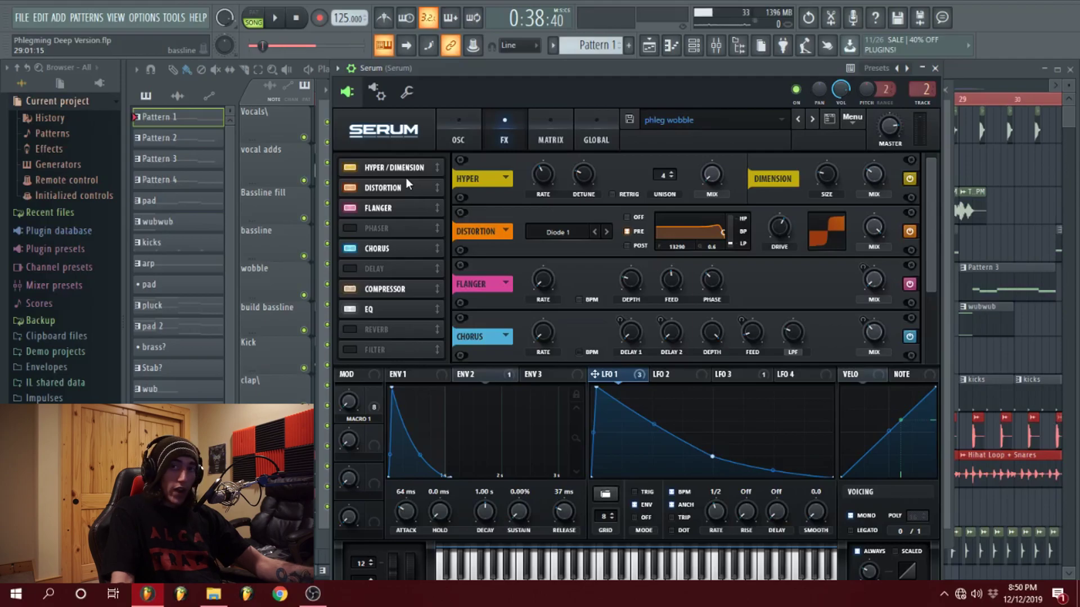
left_click(392, 190)
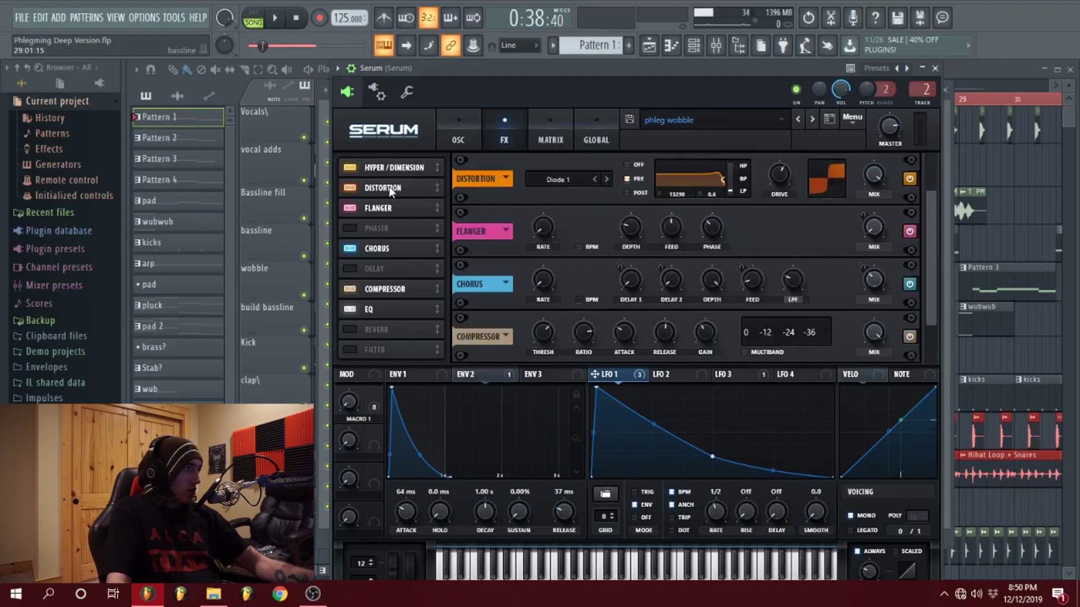
left_click(352, 187)
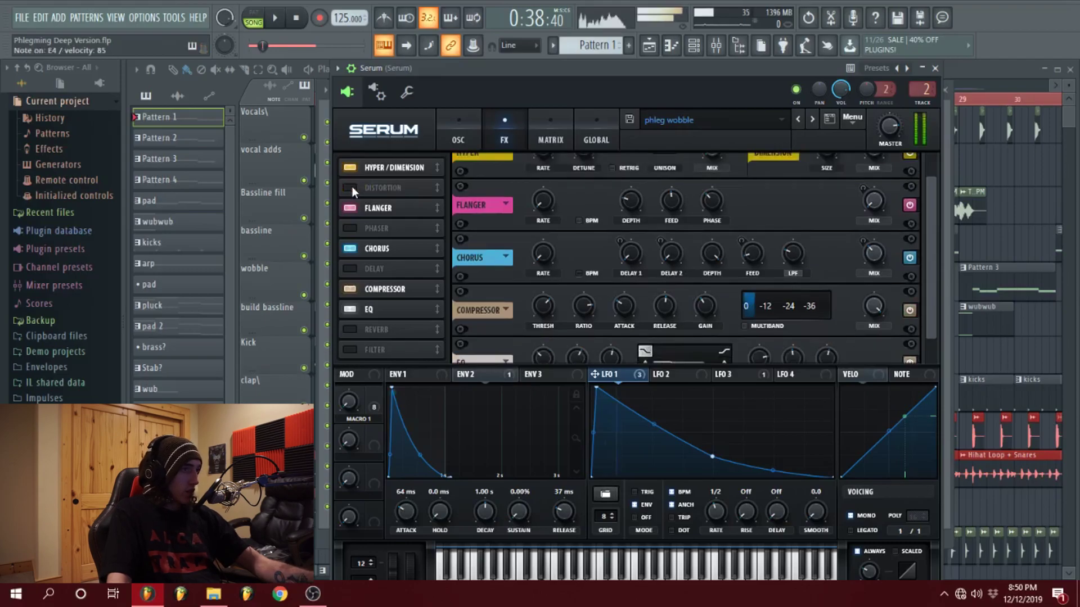
left_click(352, 188)
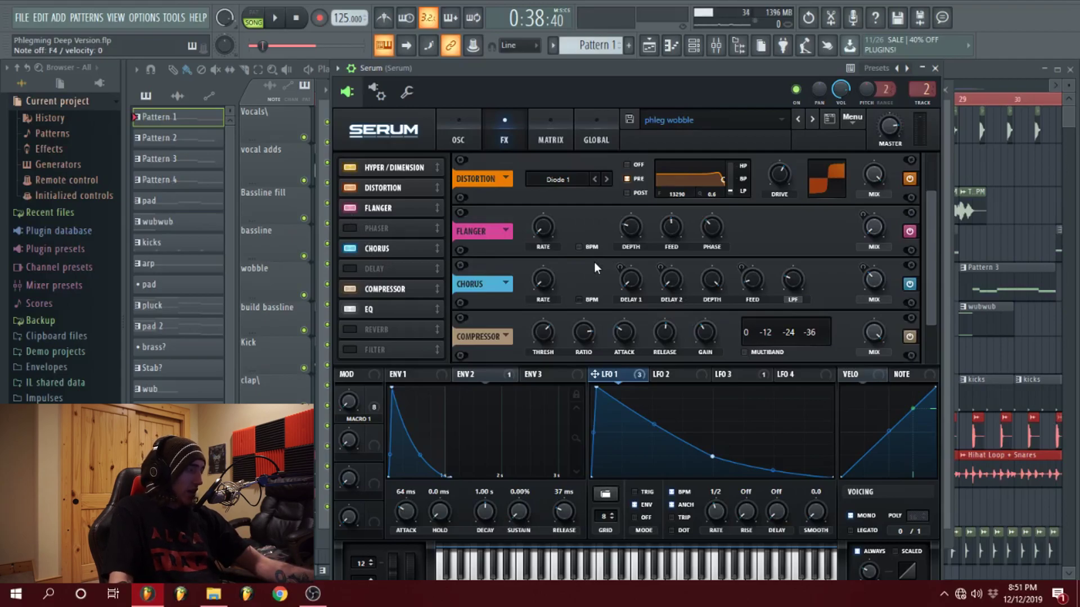
scroll(484, 299, "down", 1)
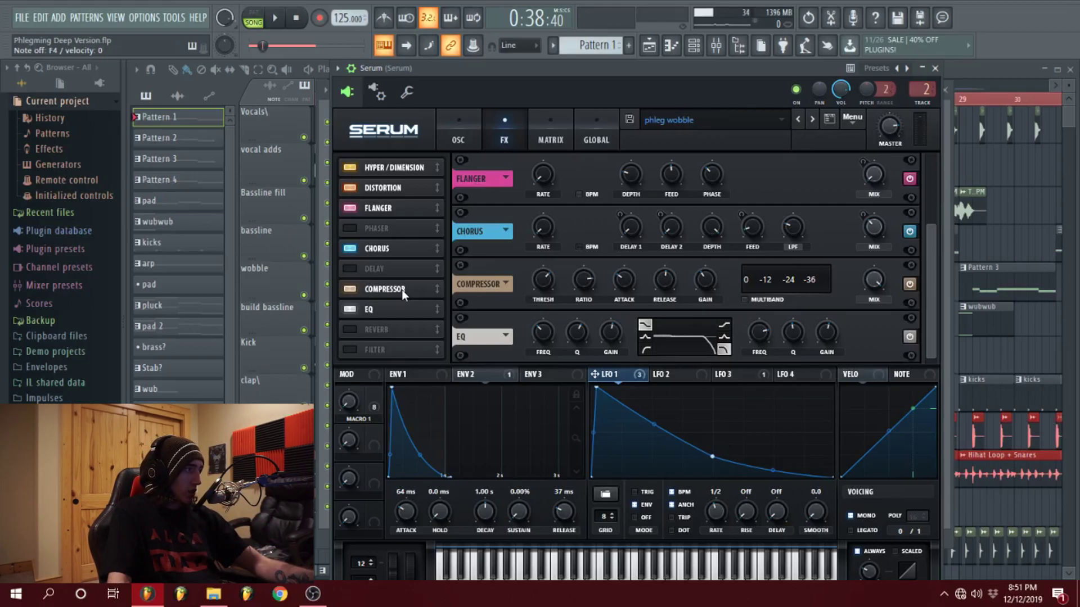
Inspect the effects on the Serum mixer track, including both Fruity parametric EQ 2 slots and Fruity Fast Dist.
left_click(989, 70)
left_click(716, 45)
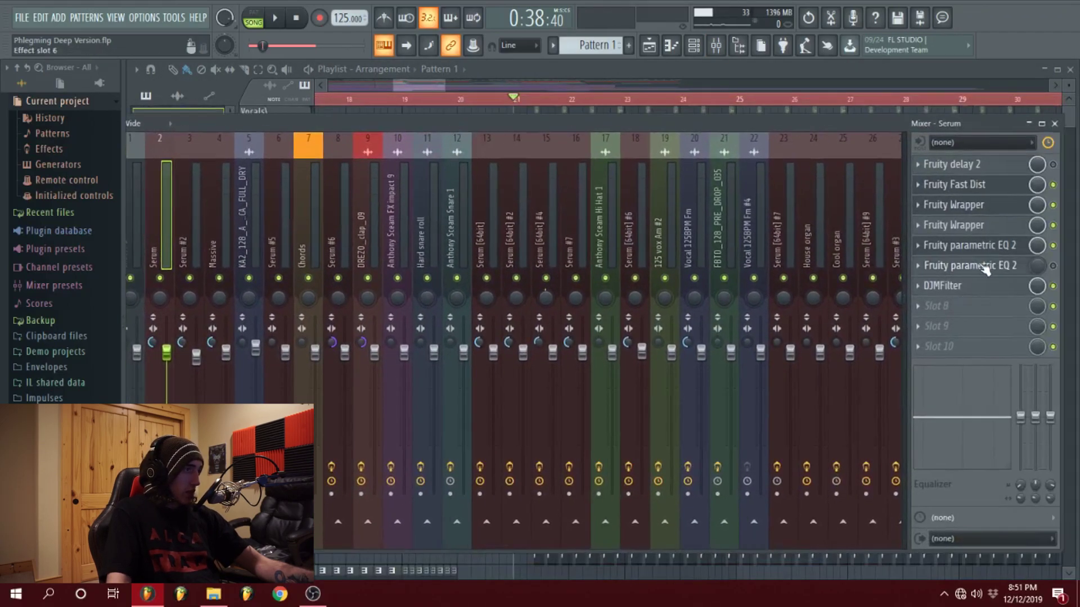
left_click(985, 267)
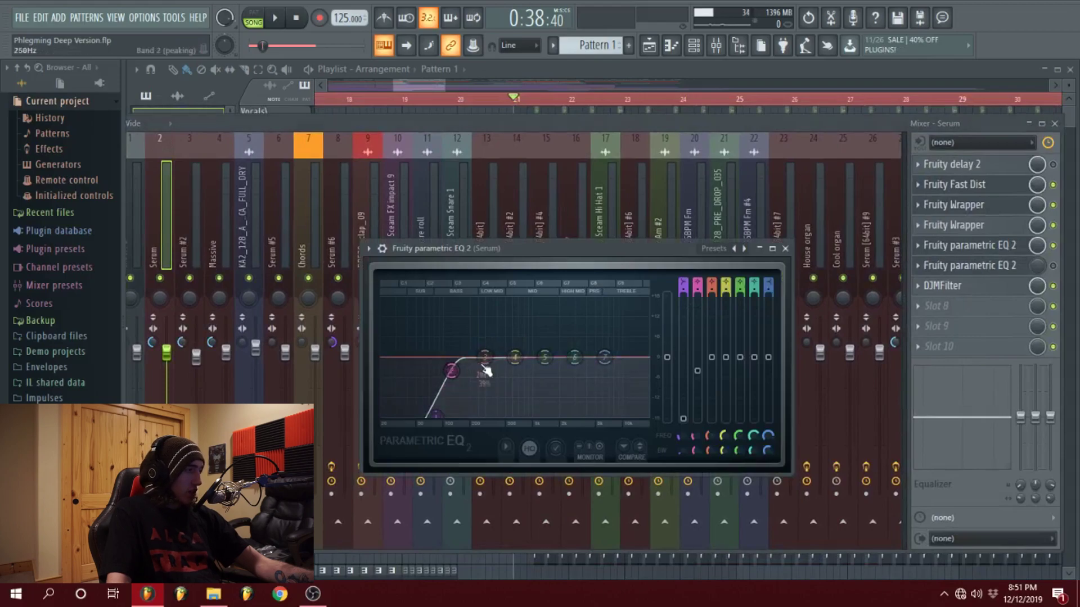
left_click(967, 255)
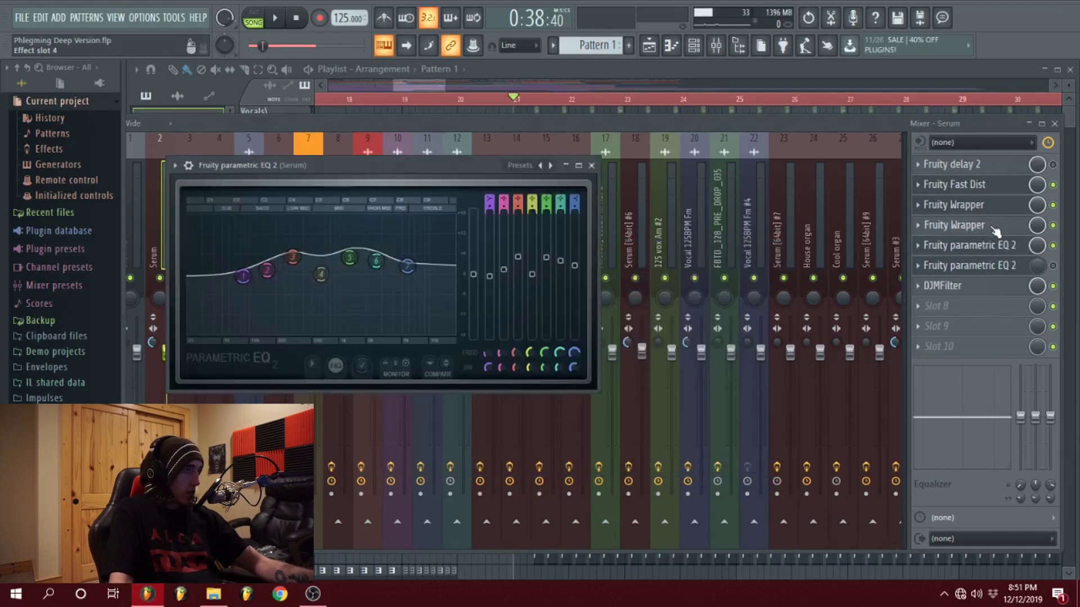
left_click(986, 188)
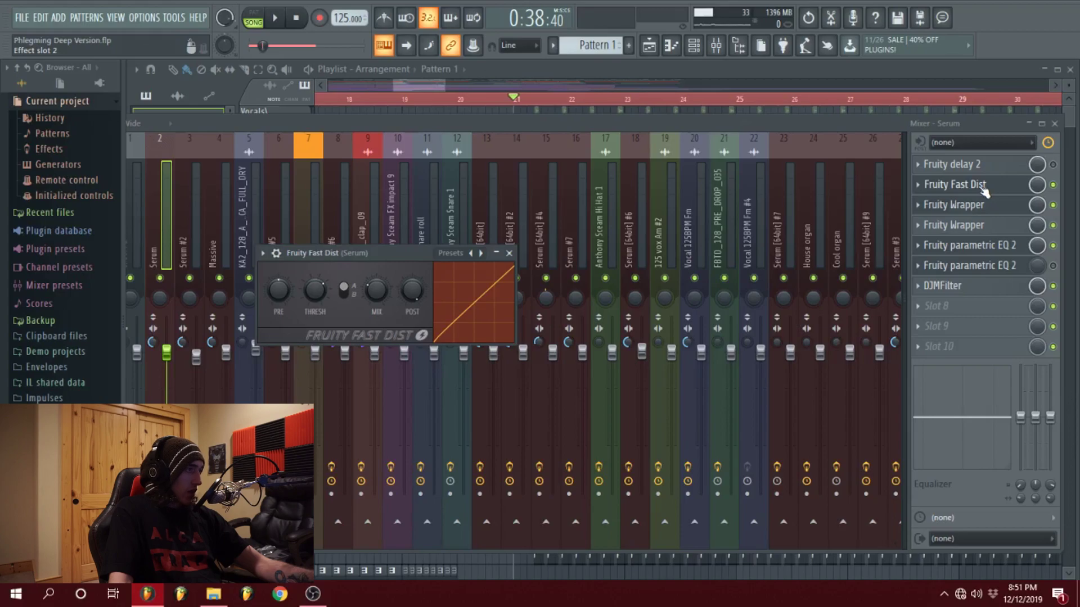
left_click(979, 297)
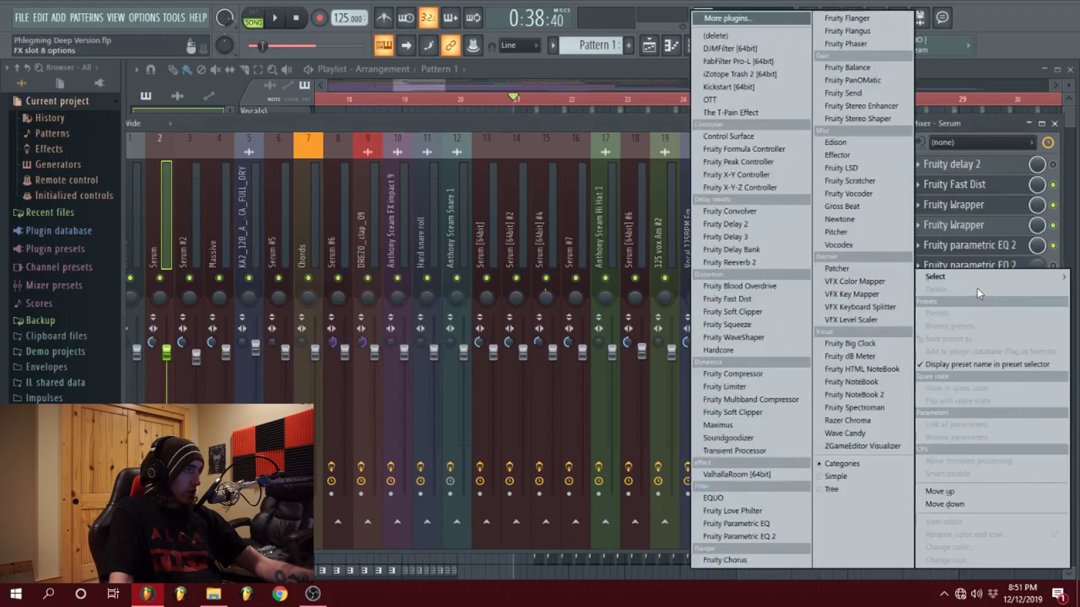
left_click(980, 128)
left_click(985, 290)
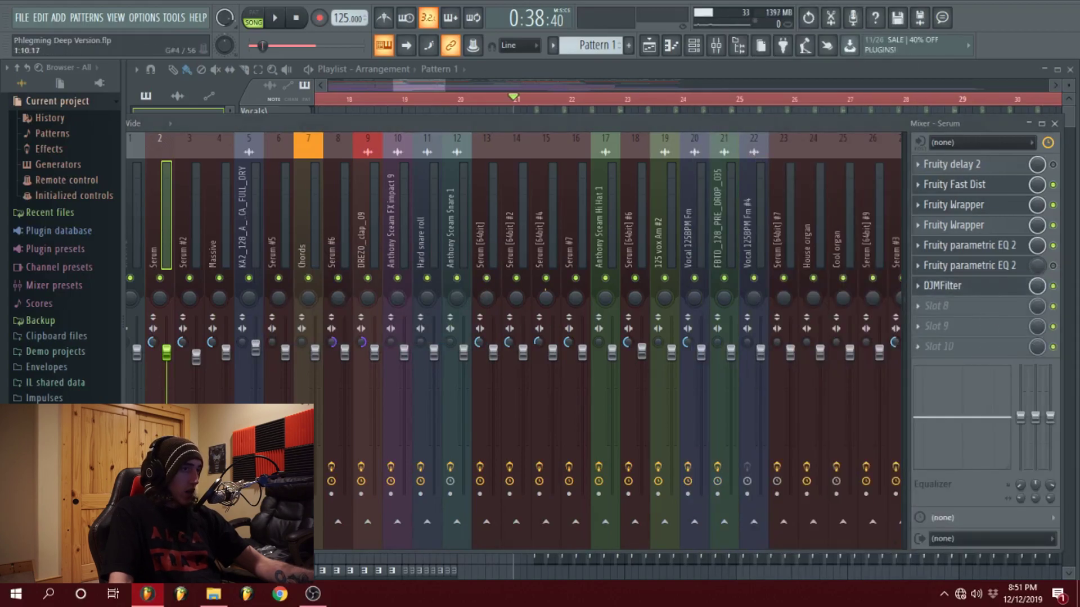
Solo the build bassline track in the playlist, unmute the wobble track, and play both together.
left_click(425, 82)
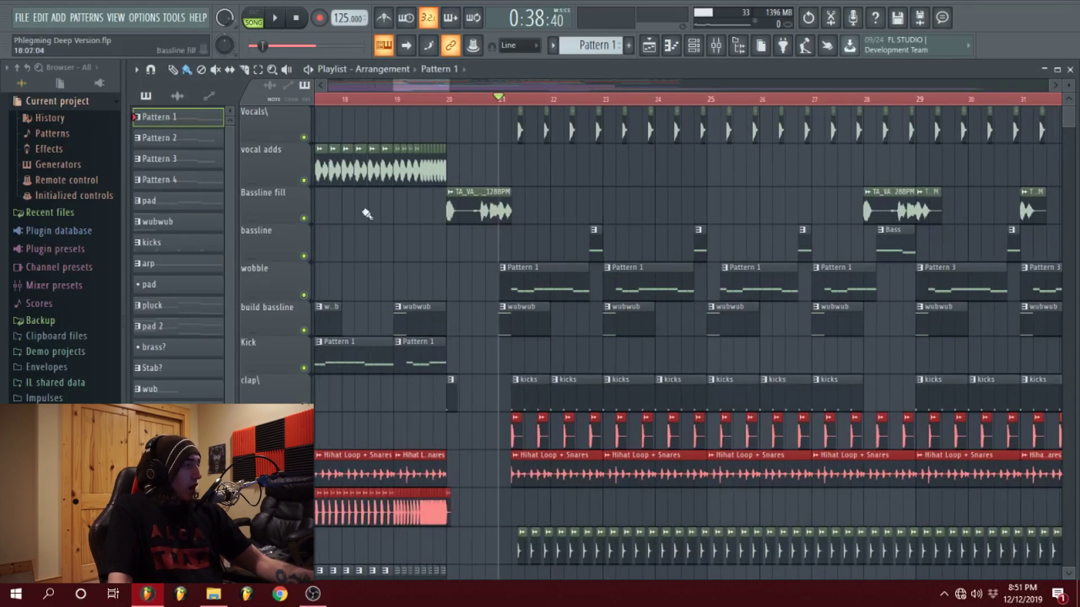
left_click(303, 331, "ctrl")
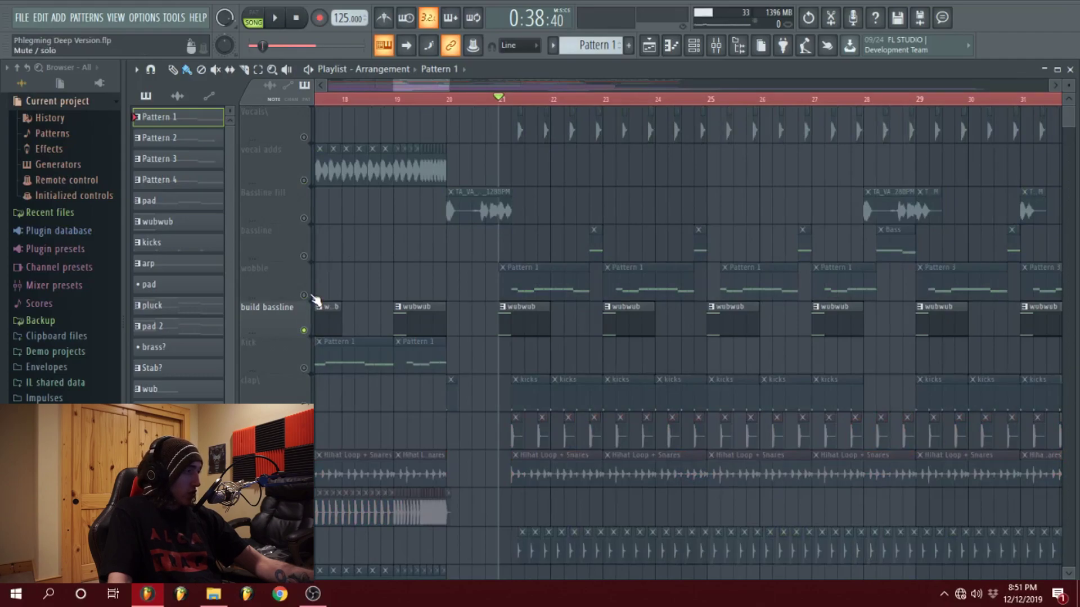
left_click(306, 296)
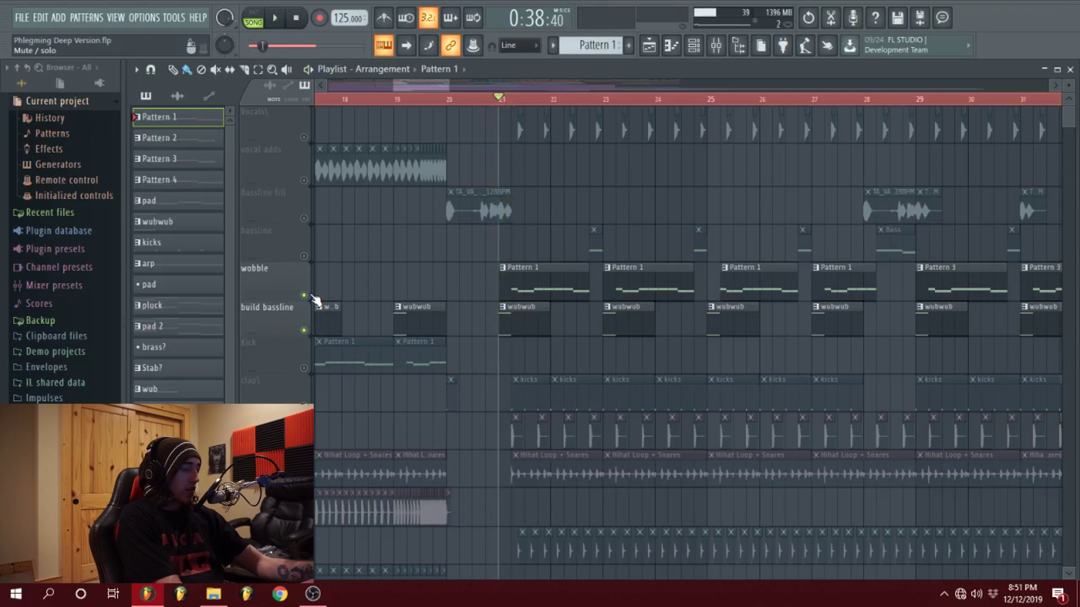
key("space")
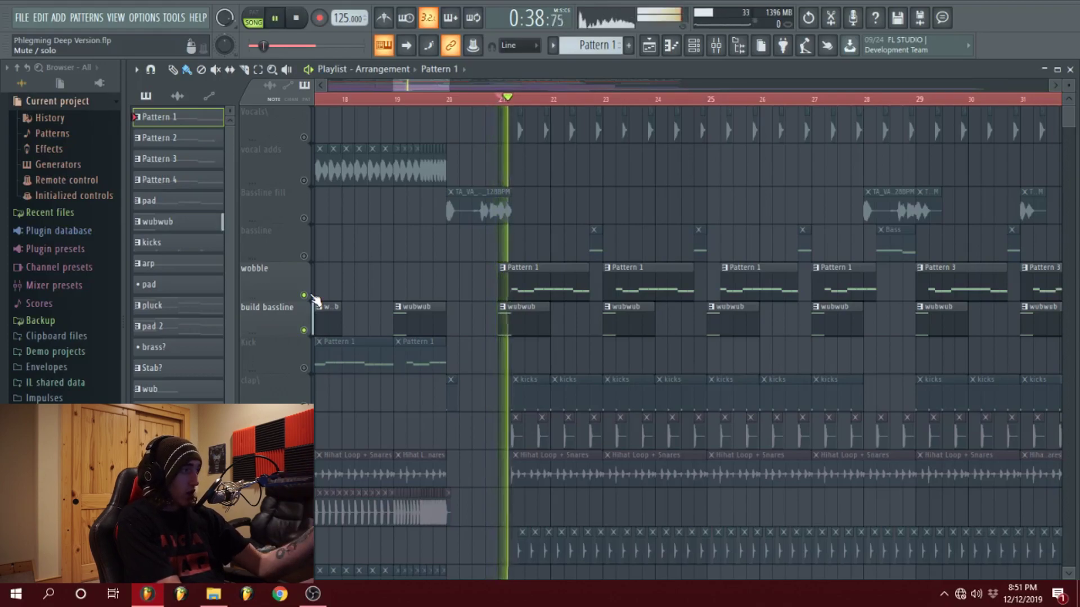
key("space")
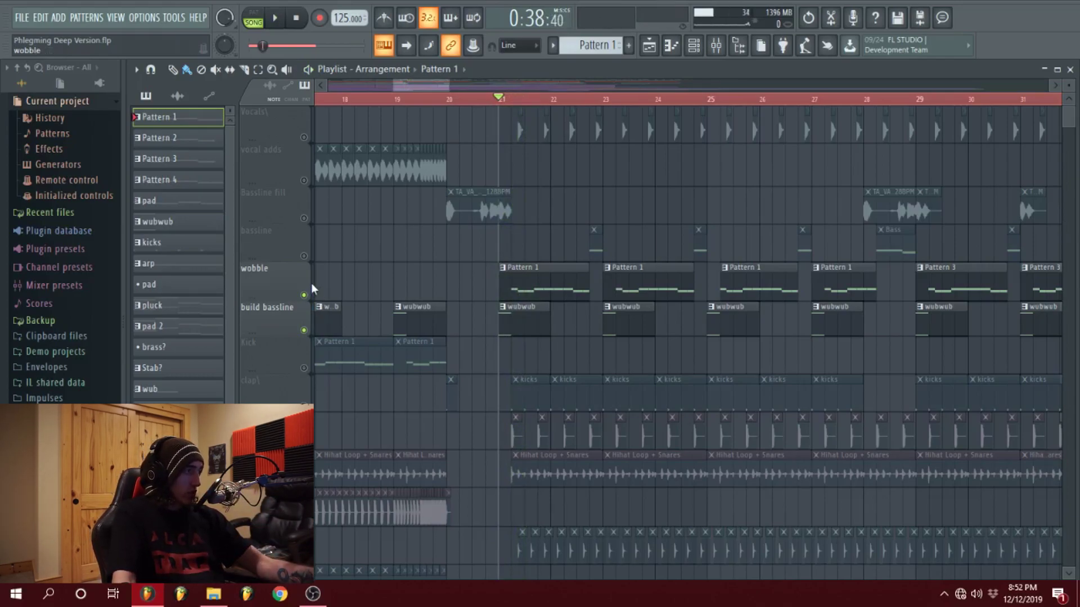
Open the wubwub pattern's Serum #6 channel and examine its oscillator, filter and LFO 1 settings.
scroll(444, 93, "up", 3)
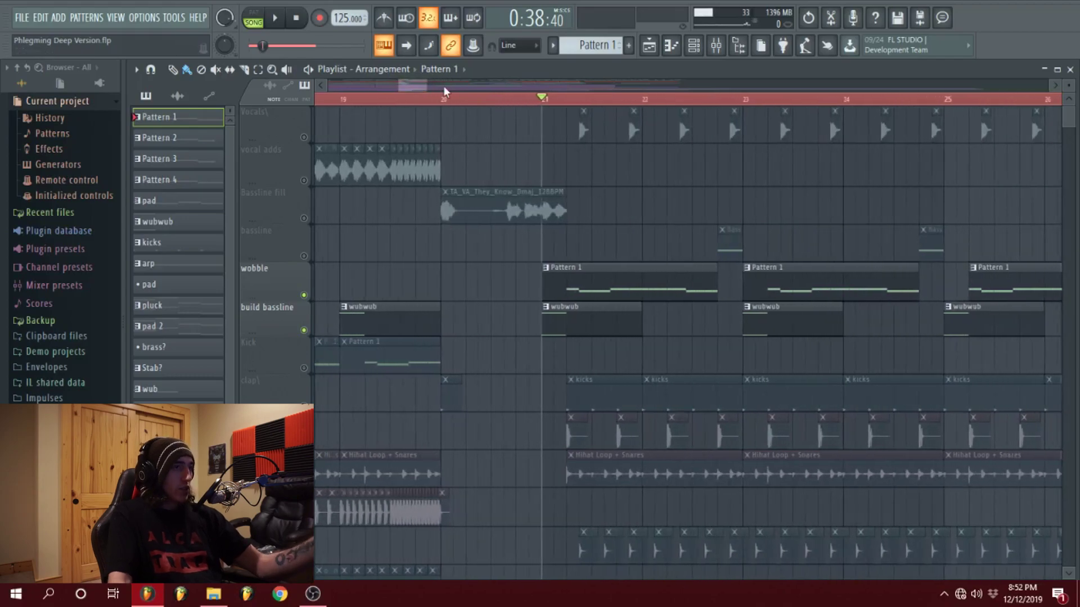
double_click(610, 313)
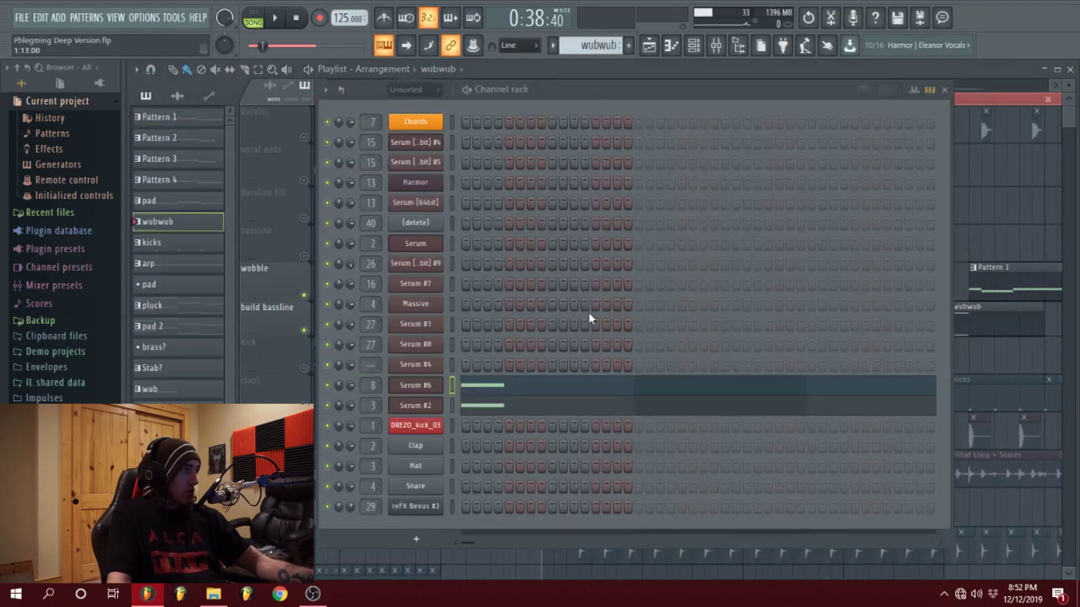
left_click(422, 386)
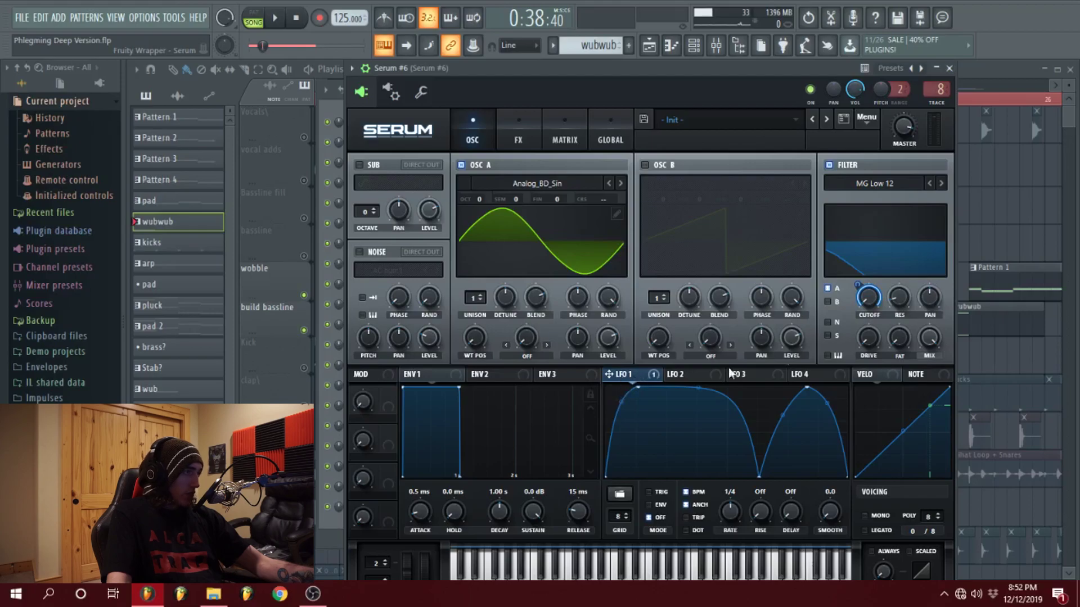
left_click_drag(695, 73, 697, 115)
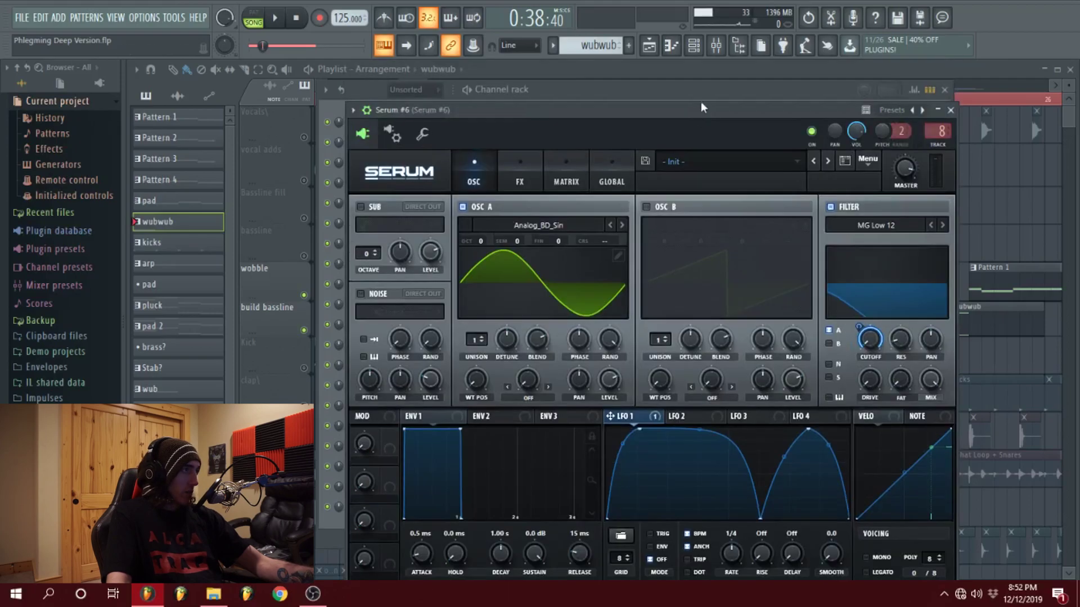
left_click(699, 93)
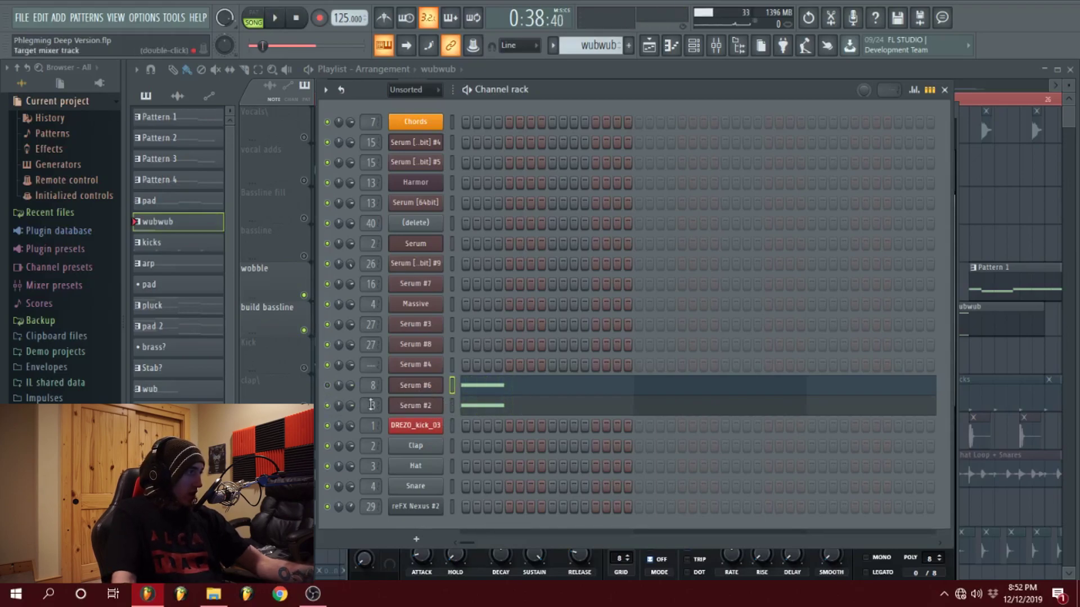
Switch playback to pattern mode and open the wubwub pattern's Serum #2 synth.
key("space")
key("space")
key("l")
left_click(439, 411)
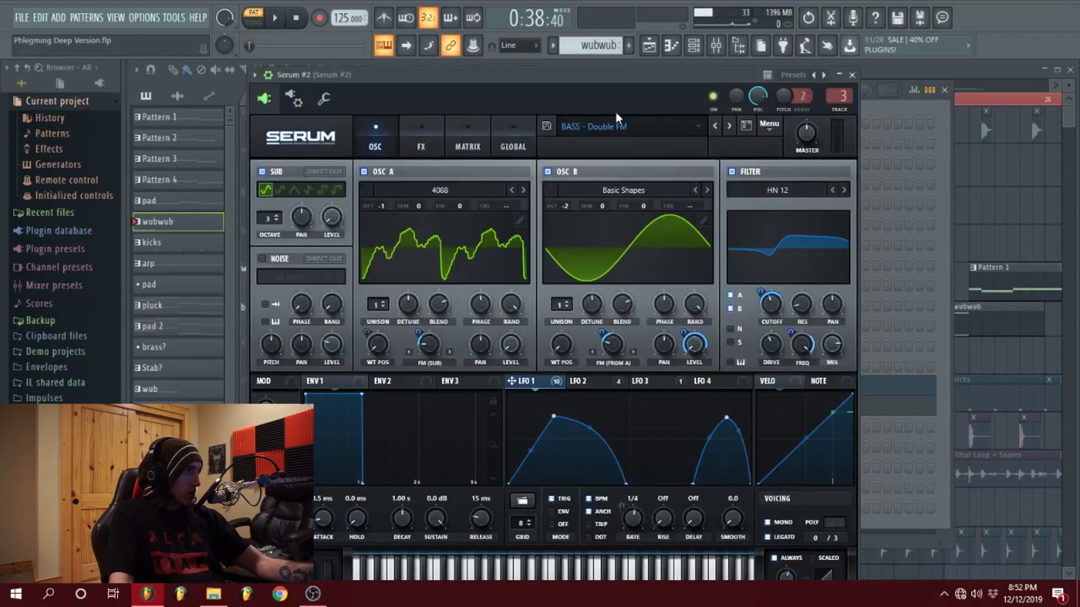
left_click_drag(610, 80, 649, 61)
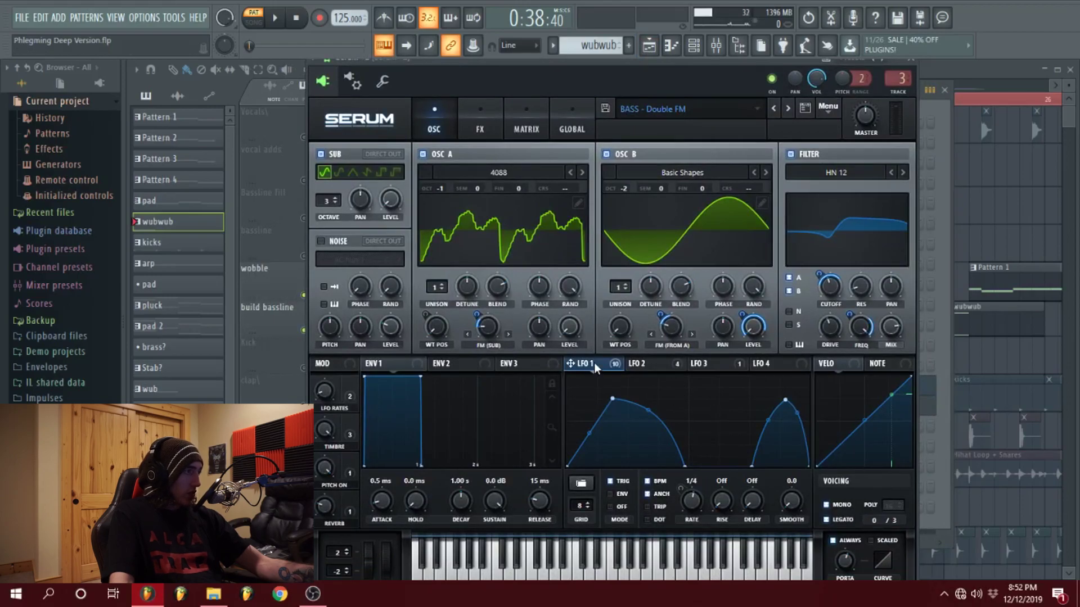
Examine the BASS - Double FM preset's oscillators, effects rack and modulation matrix assignments.
left_click(475, 125)
left_click(433, 127)
left_click(466, 124)
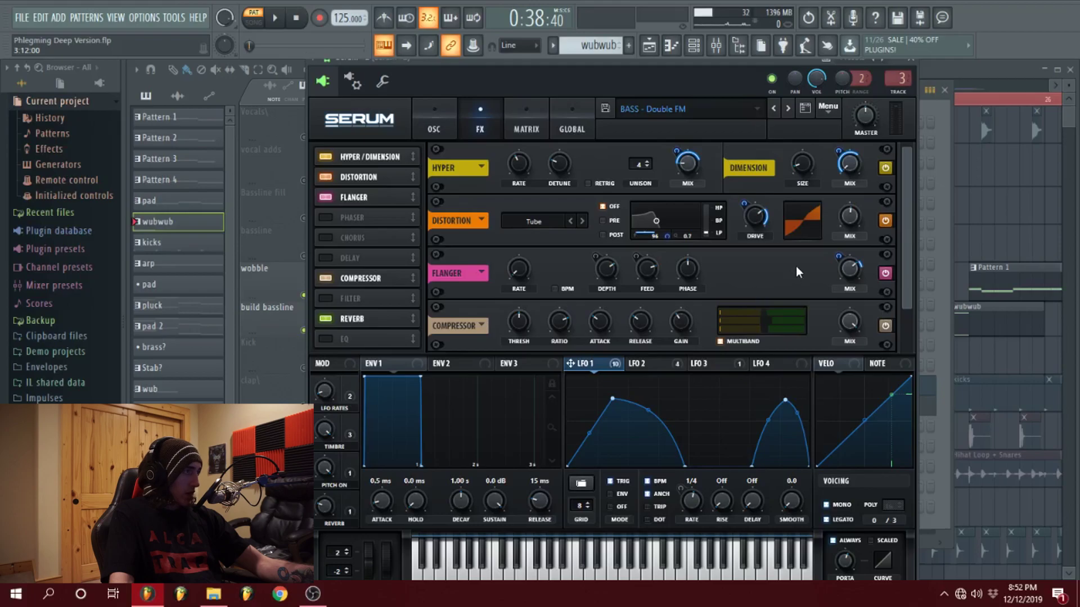
scroll(908, 253, "down", 1)
scroll(908, 253, "up", 1)
left_click(438, 123)
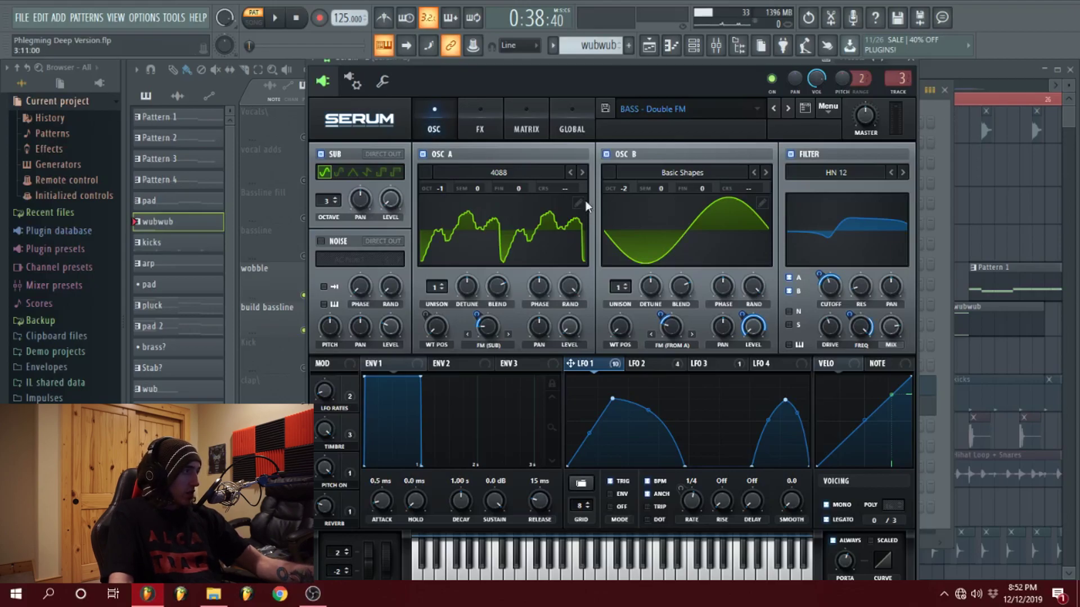
left_click(481, 128)
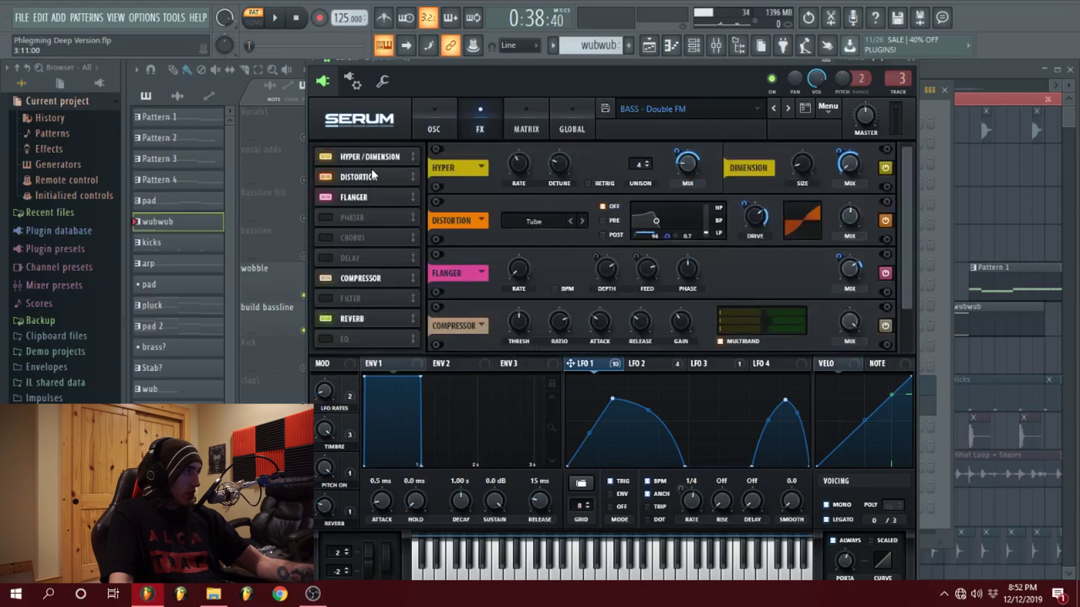
left_click(370, 181)
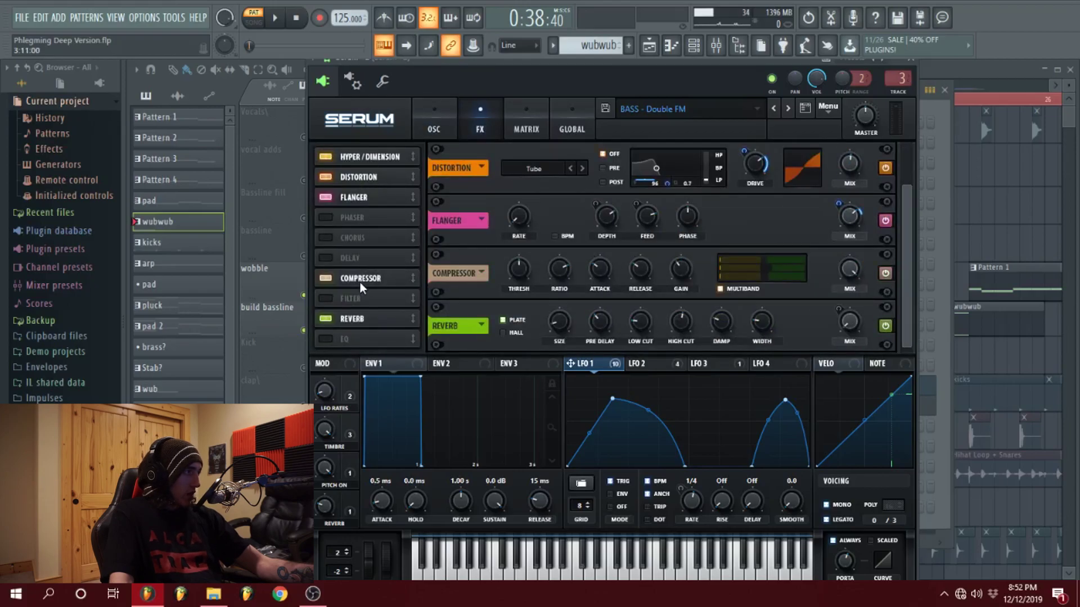
left_click(519, 117)
scroll(612, 238, "down", 5)
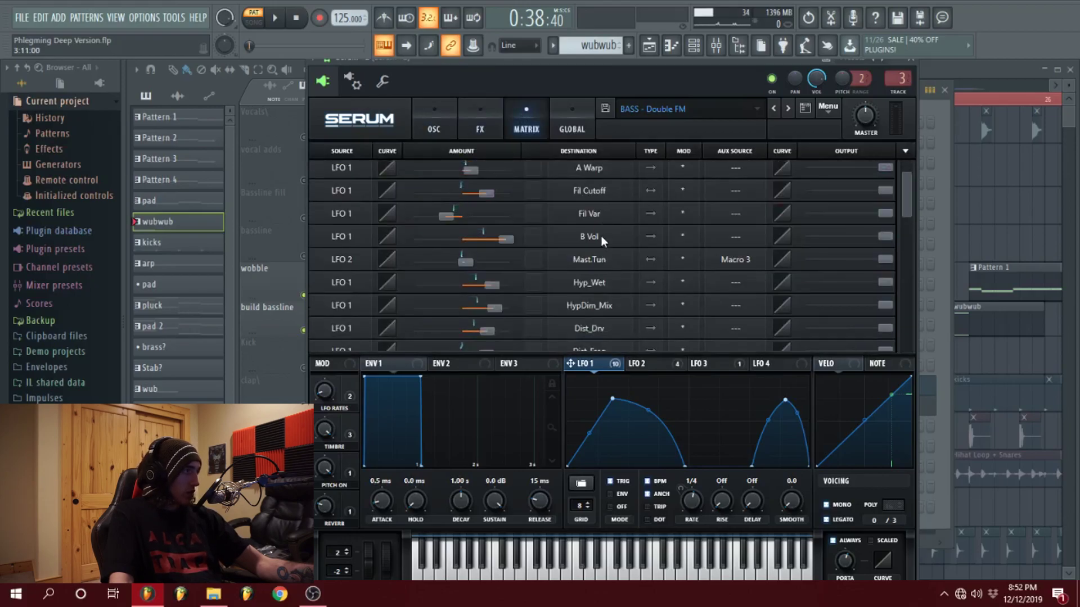
Review the remaining BASS - Double FM modulation assignments, return to its oscillators, and bring back the channel rack.
scroll(611, 236, "down", 10)
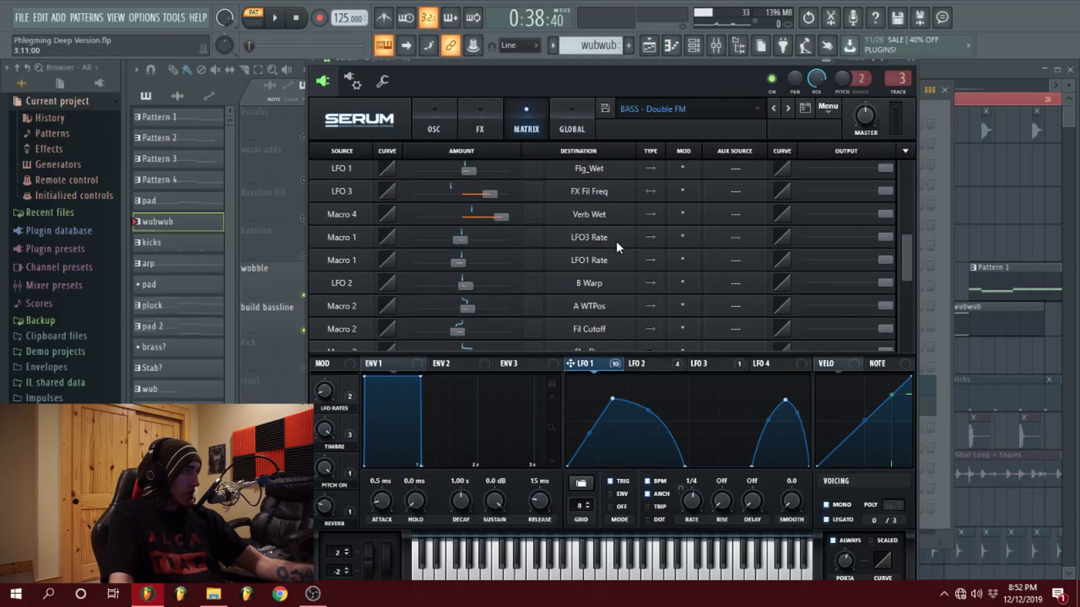
left_click_drag(914, 291, 911, 159)
left_click(433, 121)
left_click_drag(532, 70, 494, 105)
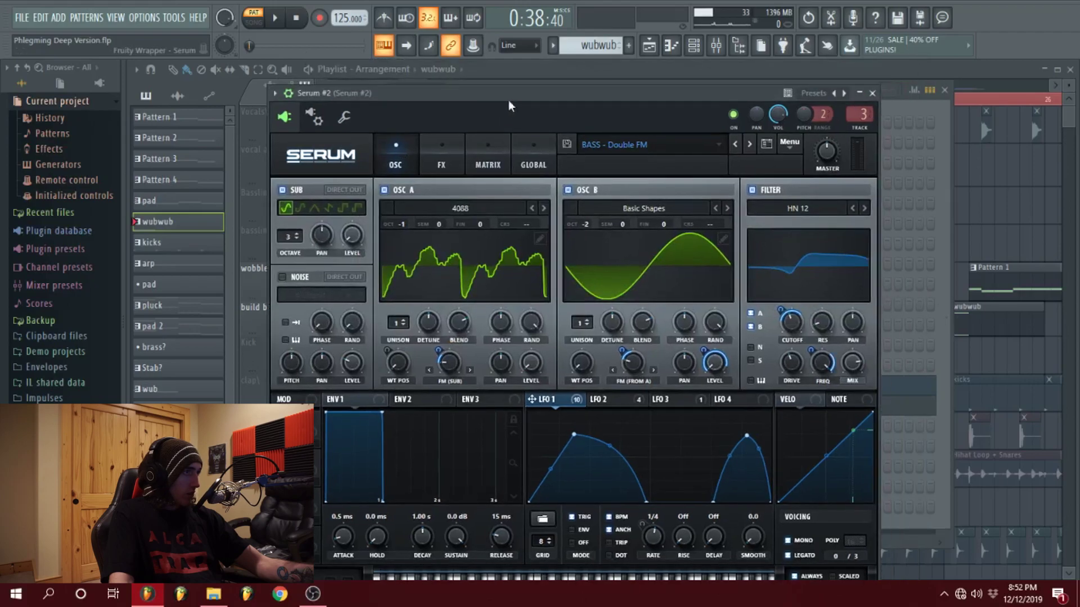
left_click(882, 108)
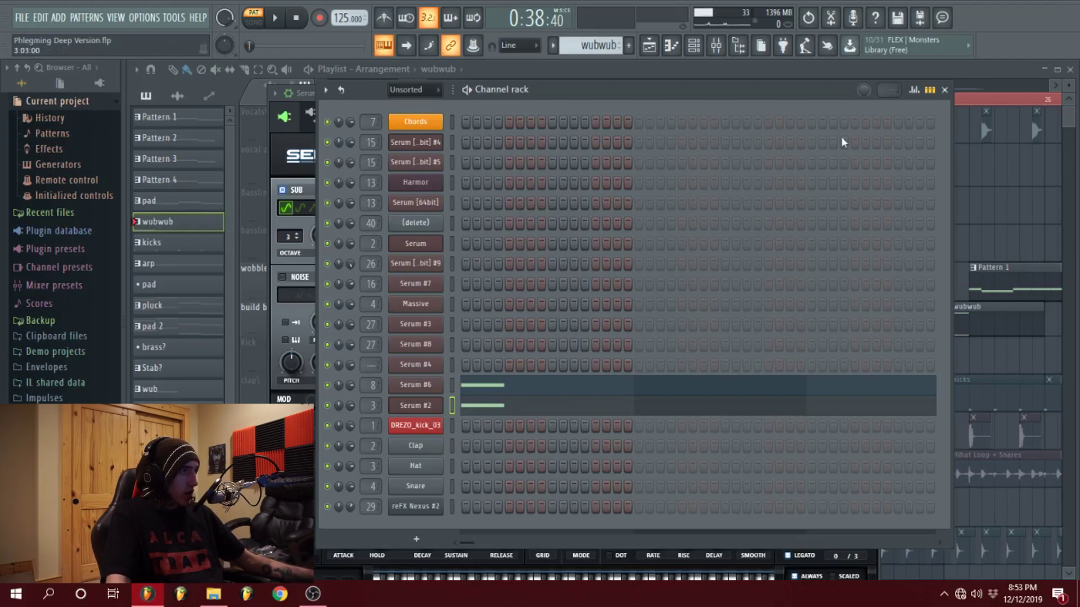
Switch to song mode, unmute the bassline track, and play it with the wobble and build bassline from bar 21.
left_click(829, 76)
left_click(542, 102)
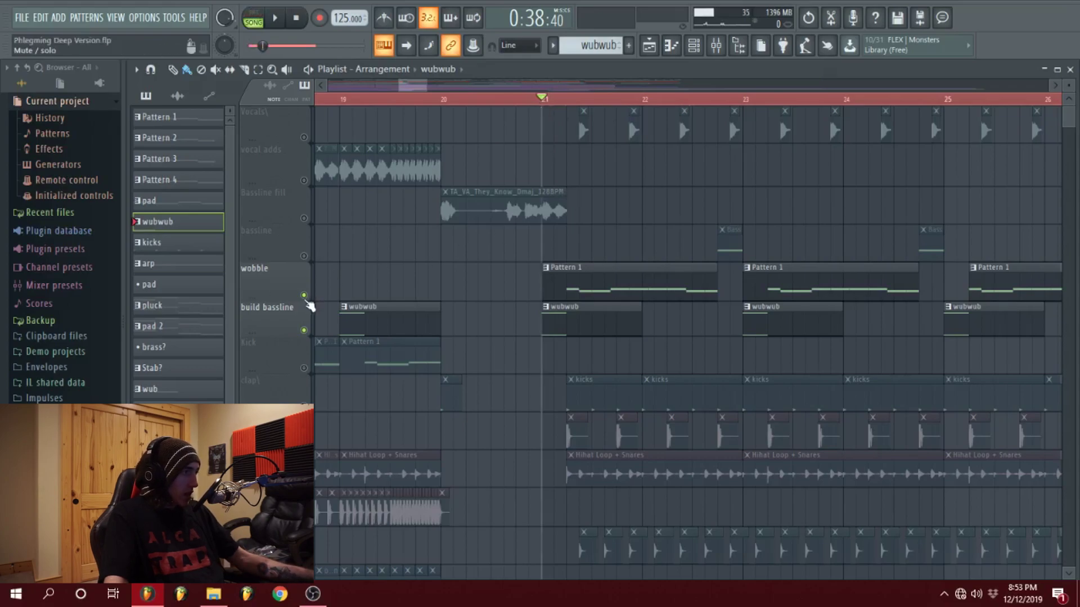
left_click(304, 256)
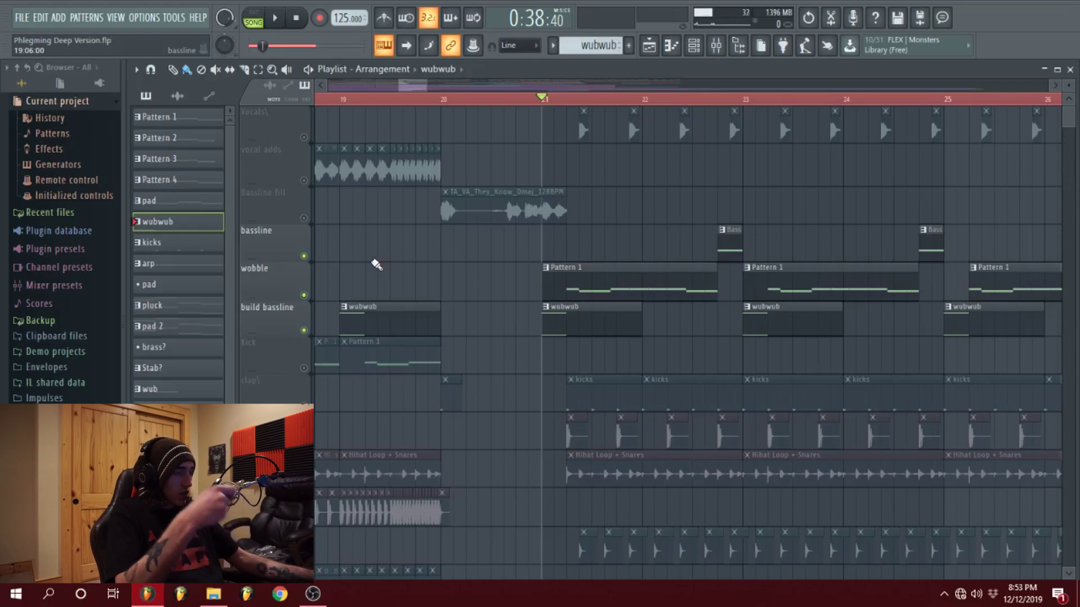
key("space")
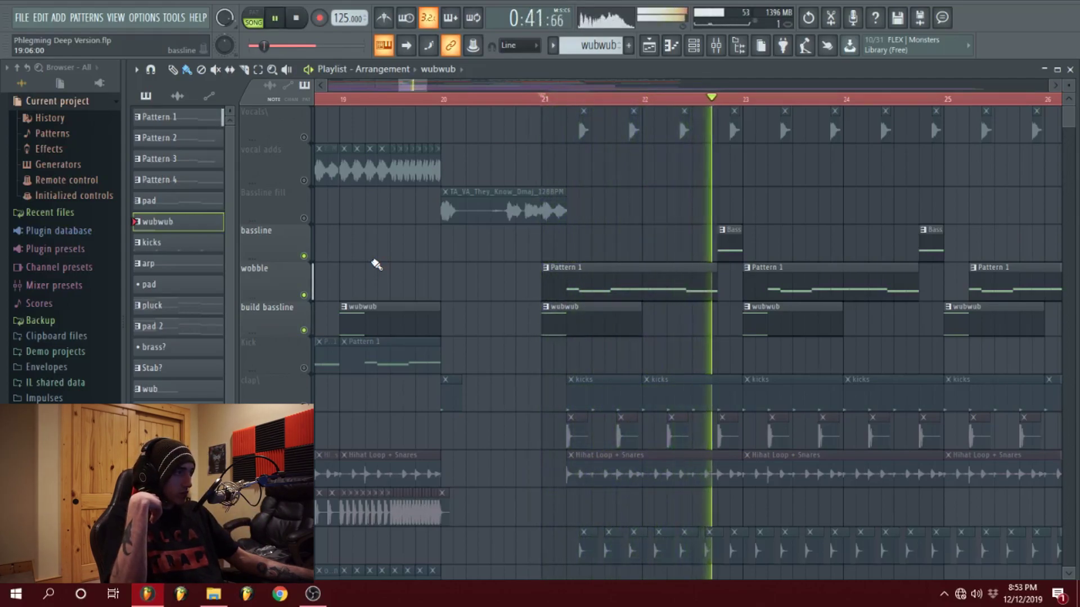
key("space")
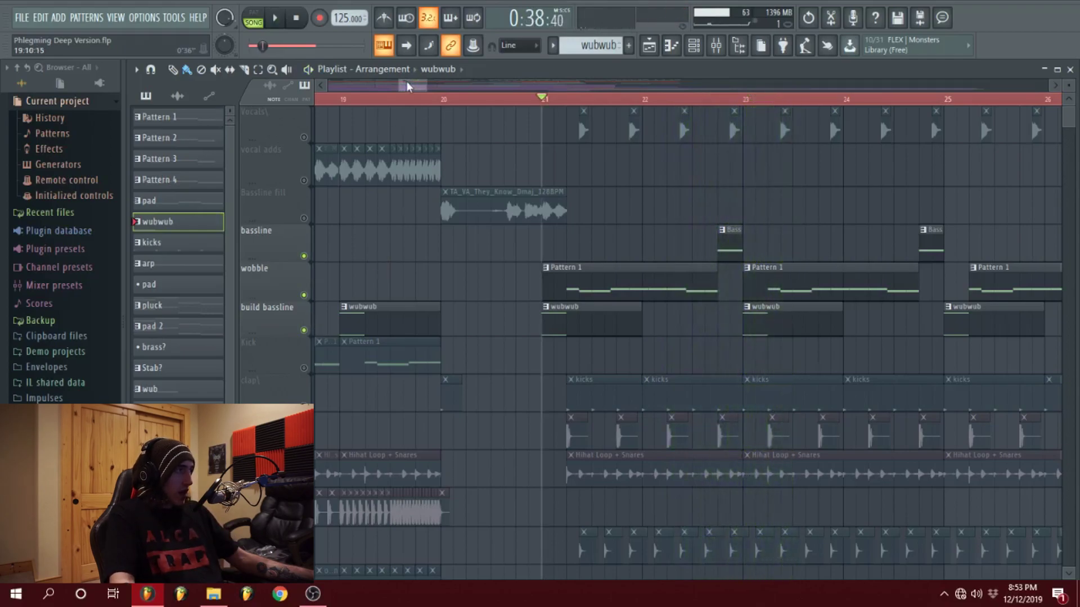
Place the playhead at the first Bass clip before bar 23 and open its Serum [64bit] #4 synth.
scroll(433, 125, "up", 4)
left_click(442, 101)
left_click(456, 229)
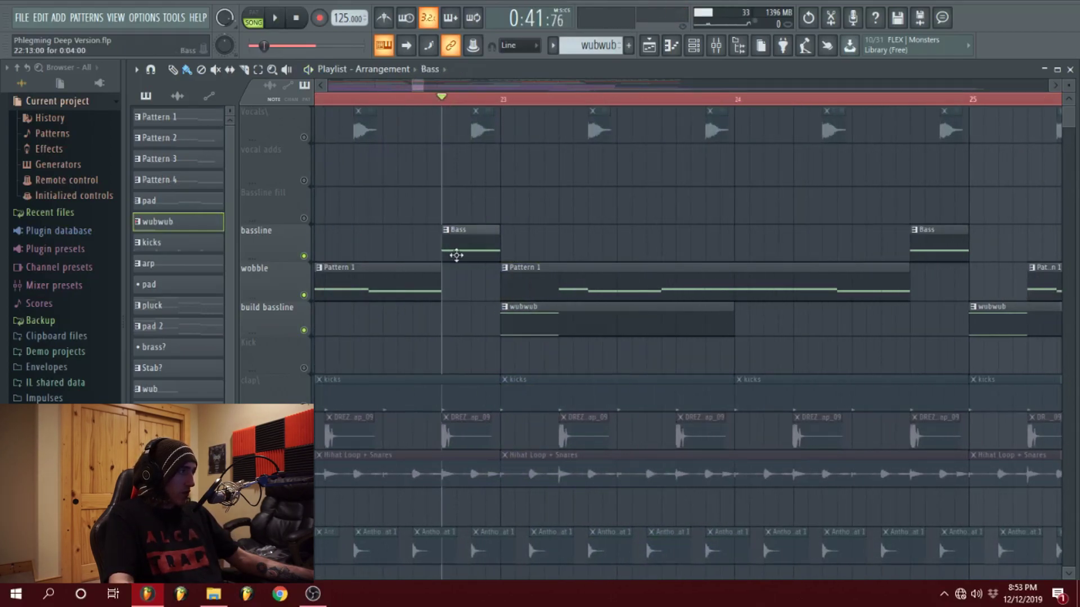
left_click(419, 148)
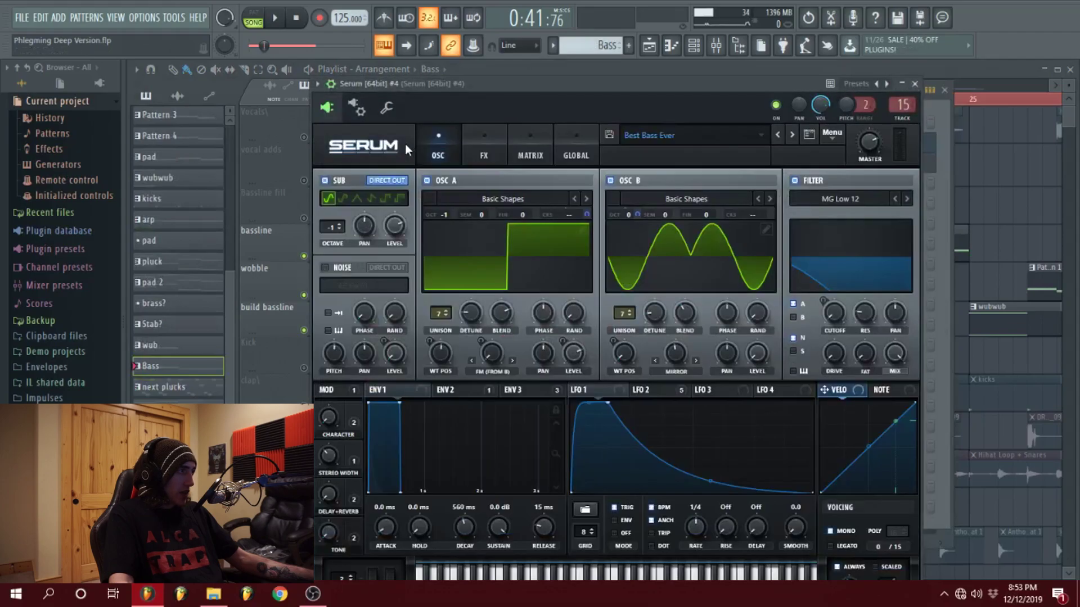
mouse_move(553, 86)
left_mouse_down()
mouse_move(593, 94)
mouse_move(565, 91)
mouse_move(565, 75)
left_mouse_up()
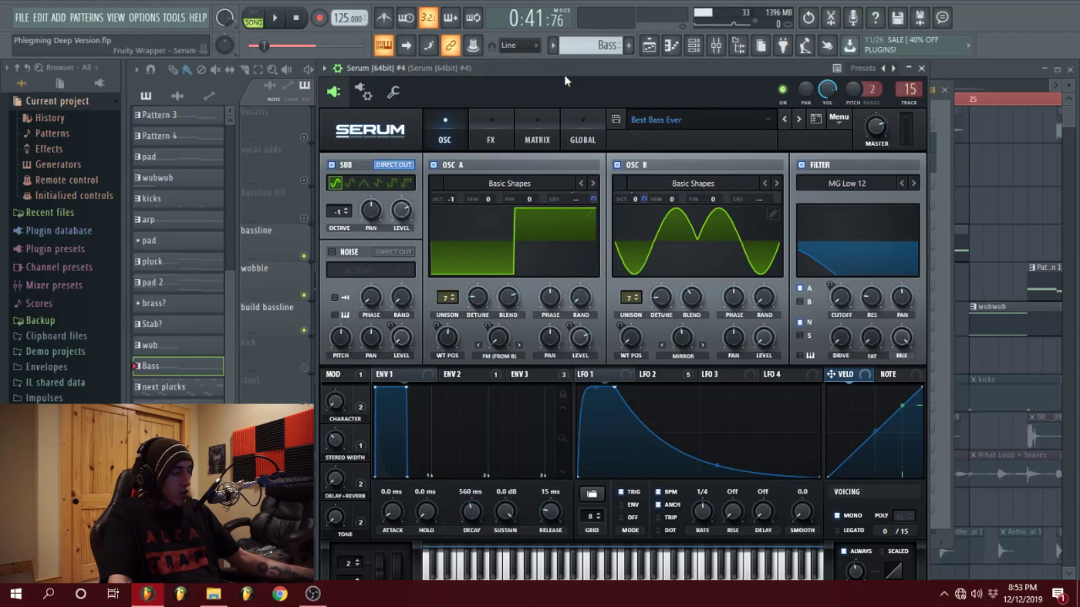
left_click_drag(587, 72, 605, 68)
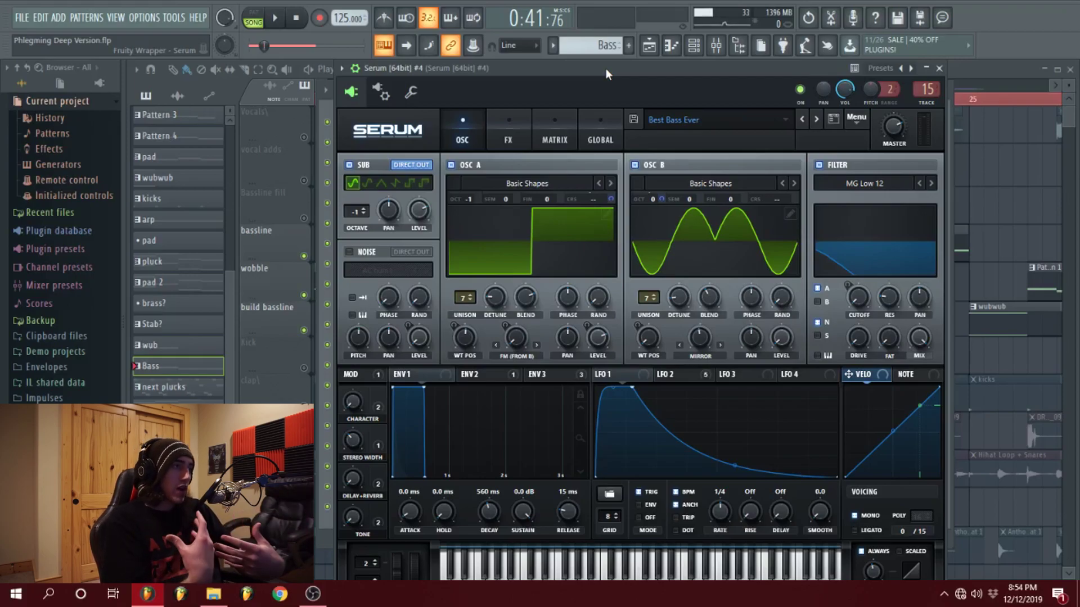
Examine the Best Bass Ever preset's LFO 2 and its effects rack from the filter through the reverb.
key("c")
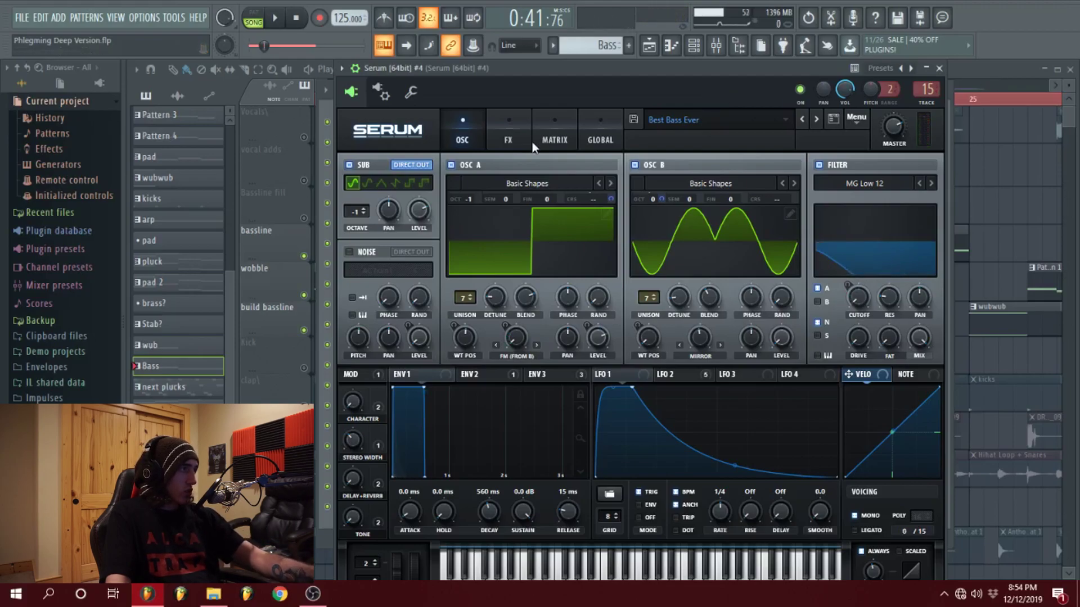
left_click(662, 376)
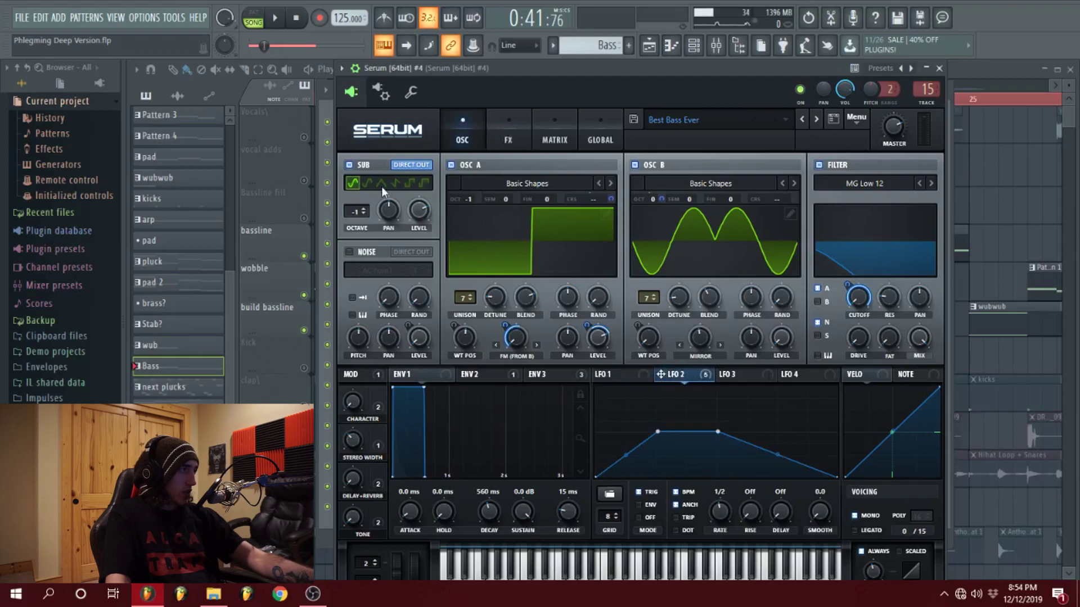
left_click(508, 135)
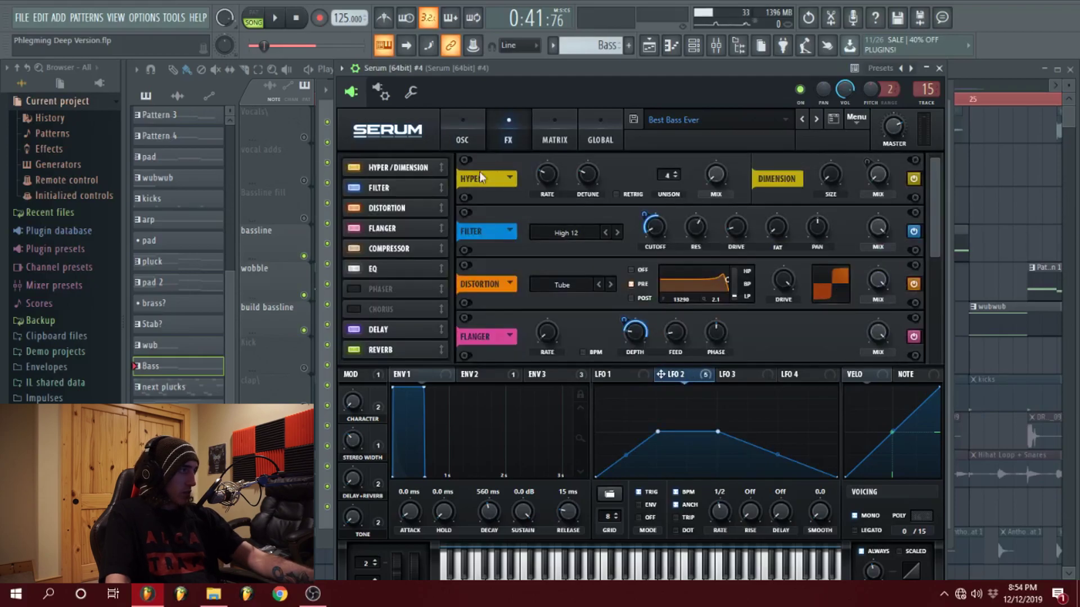
left_click(396, 189)
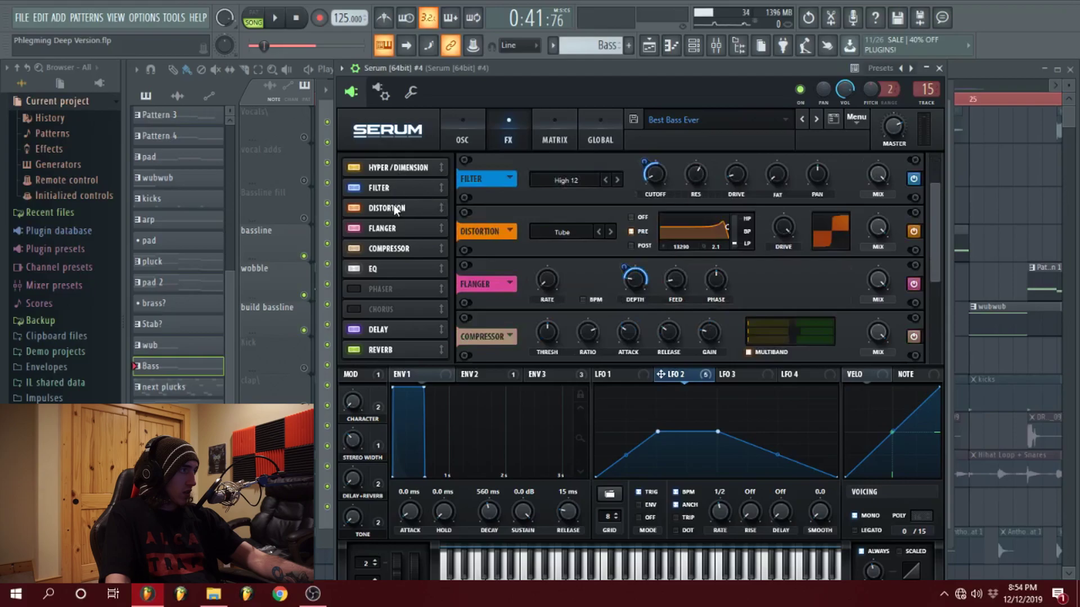
left_click(395, 208)
left_click(394, 228)
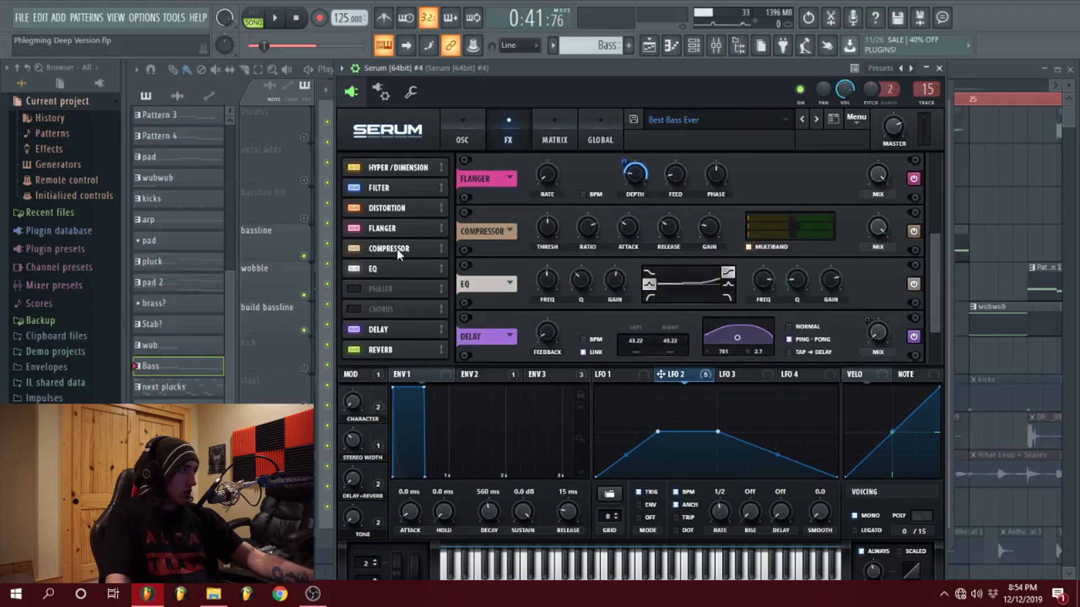
left_click(397, 248)
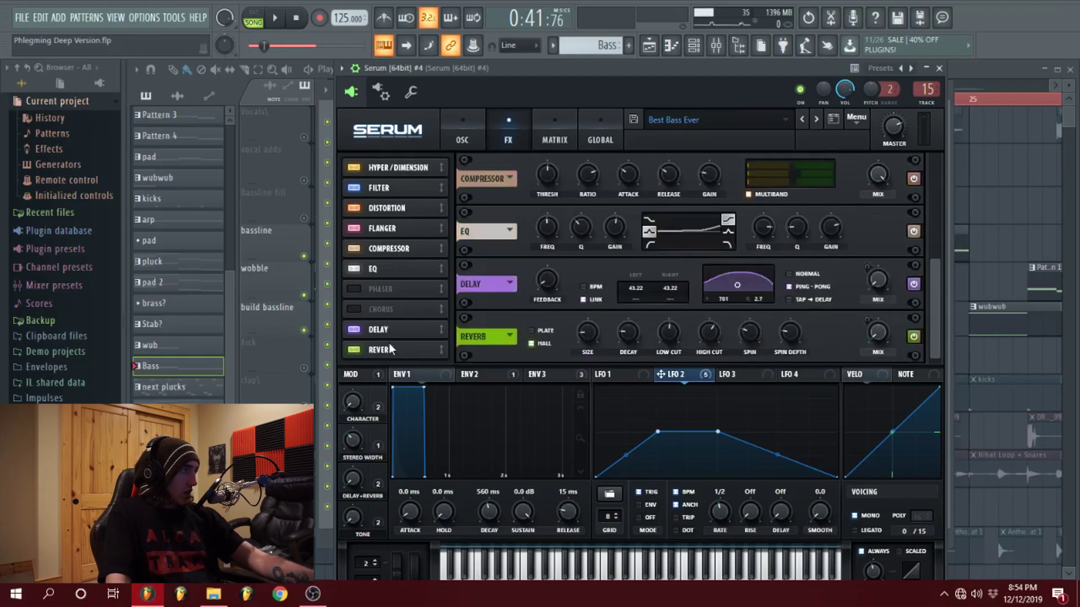
left_click(462, 121)
Inspect the Fruity parametric EQ 2 curve on the Serum [64bit] #4 mixer track, then return to the playlist.
left_click(716, 49)
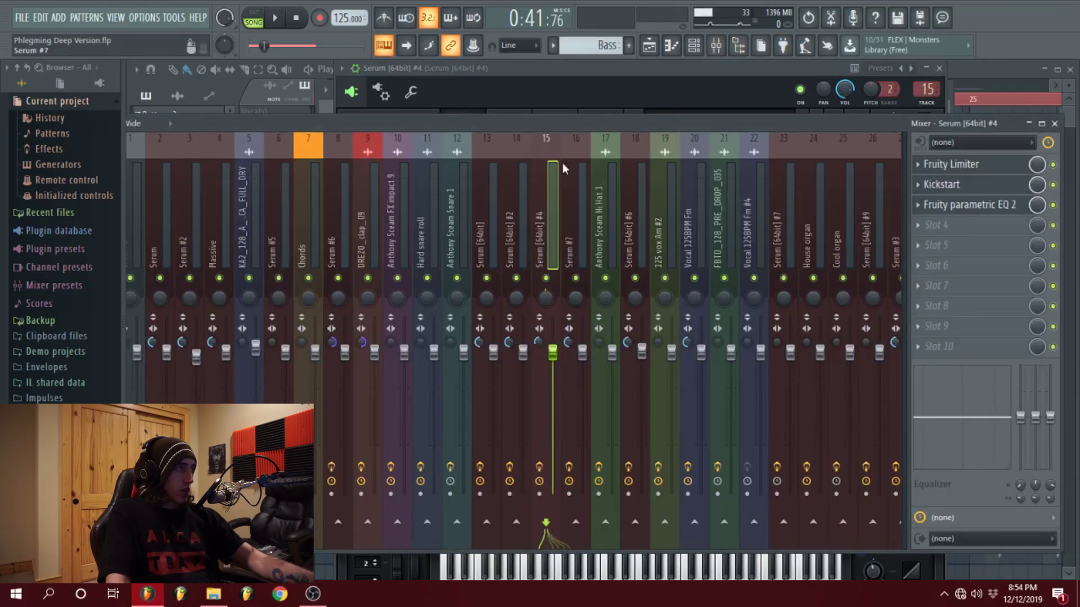
left_click(993, 207)
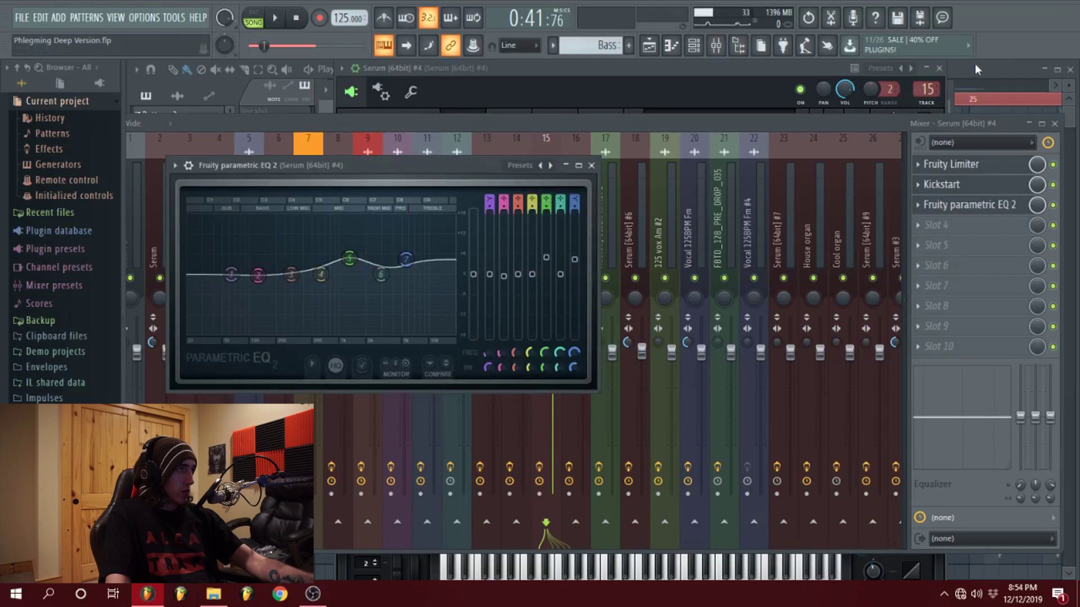
key("F5")
Play the longer Bass clip in bar 28 by itself from its start.
scroll(417, 88, "down", 4)
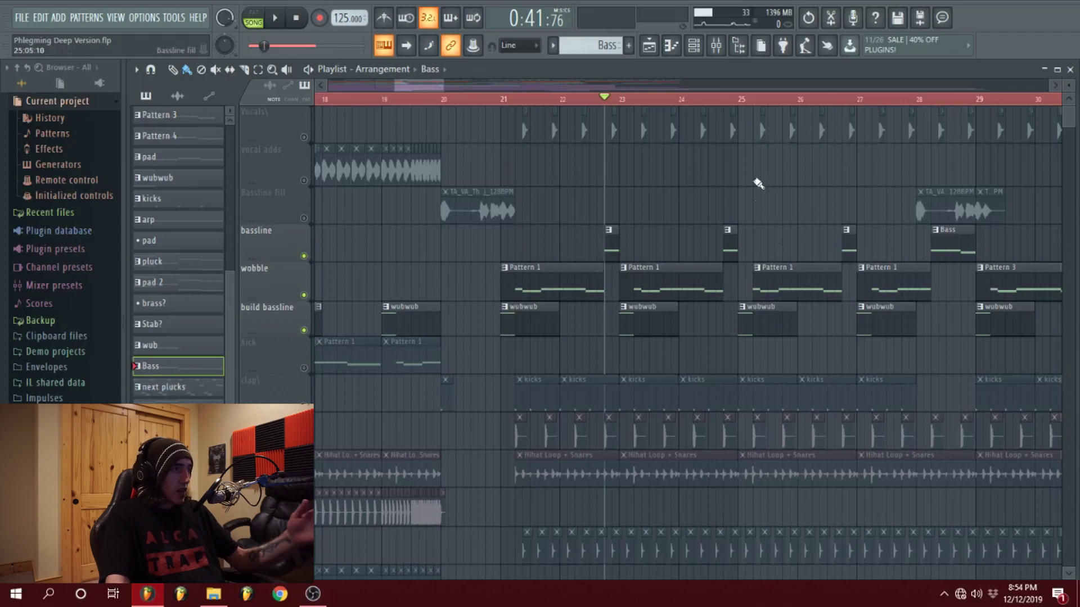
left_click(918, 100)
left_click_drag(920, 103, 936, 107)
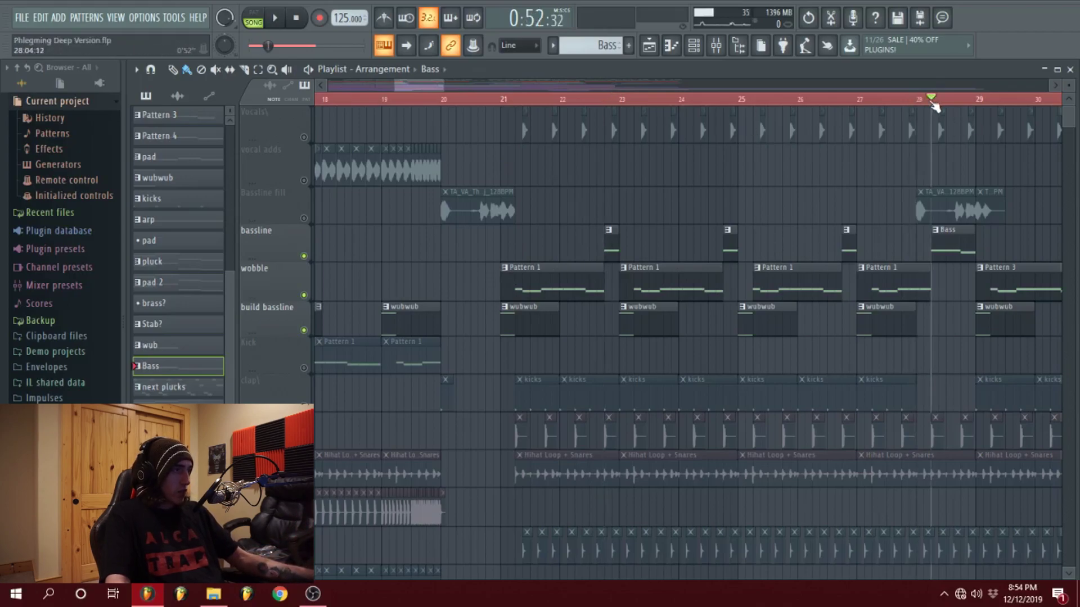
left_click_drag(397, 85, 425, 80)
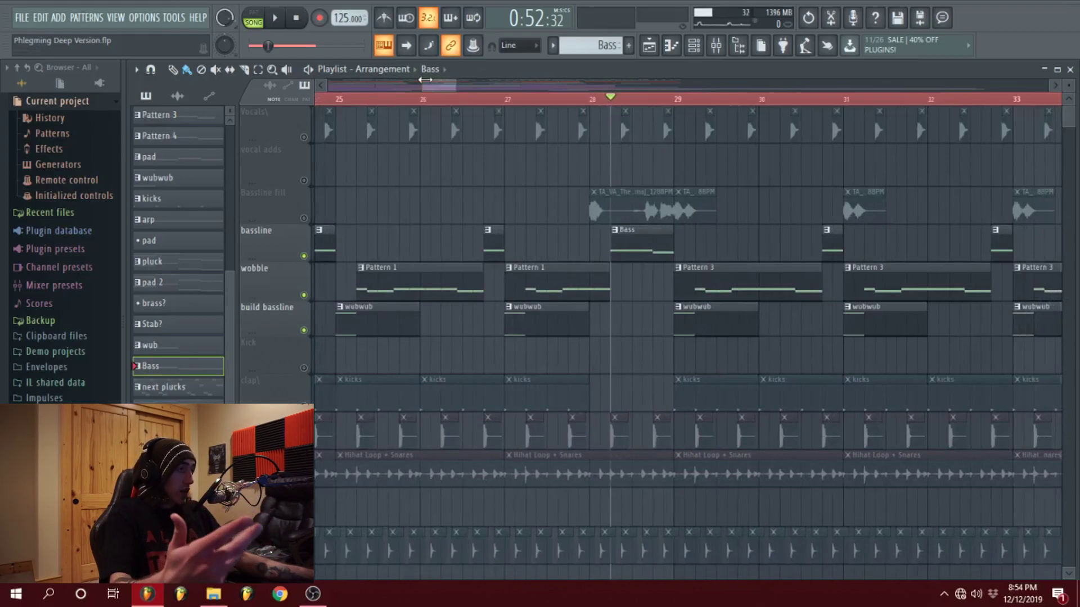
key("space")
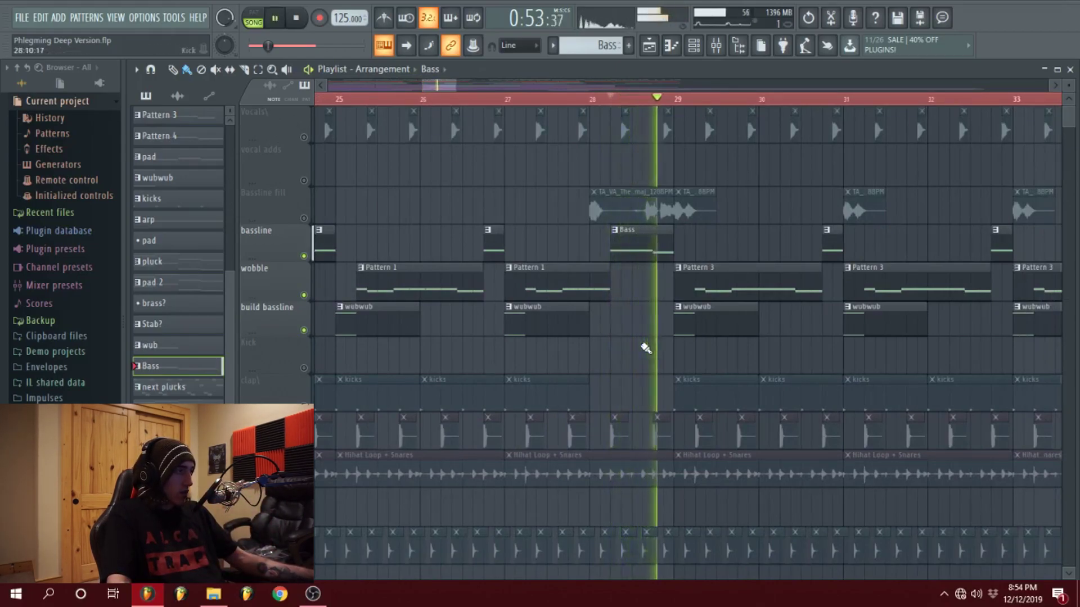
key("space")
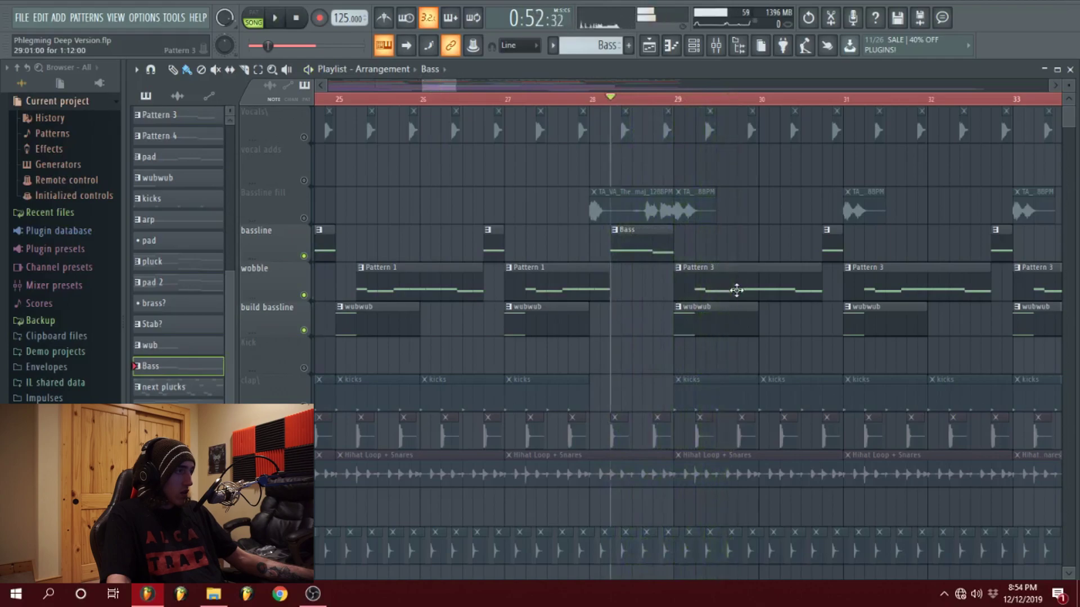
Open Pattern 3 from the wobble track, audition it in pattern mode, and open its Serum #7 synth.
double_click(739, 295)
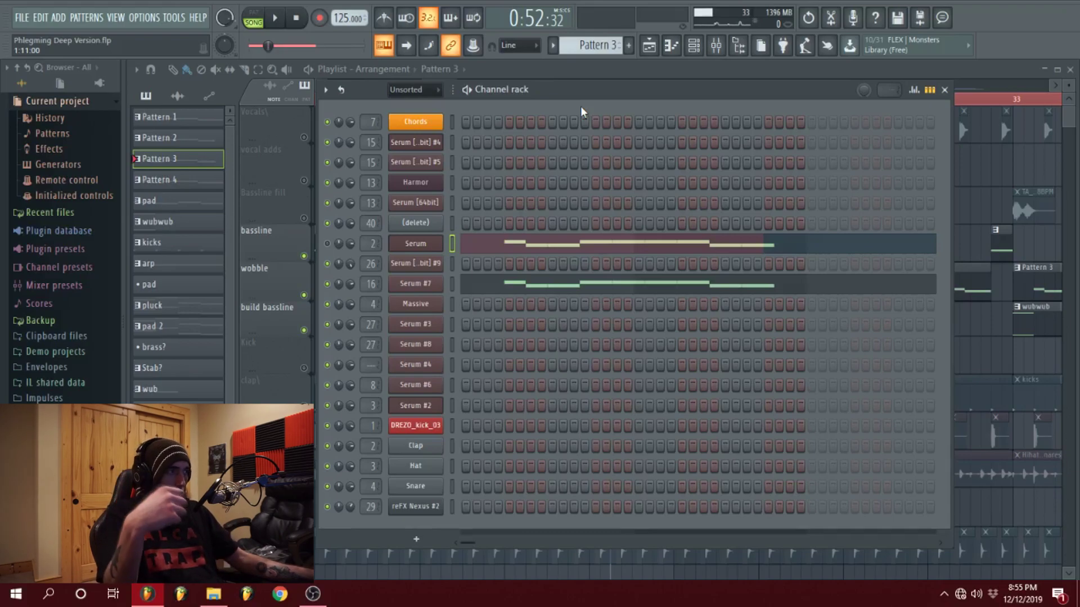
key("space")
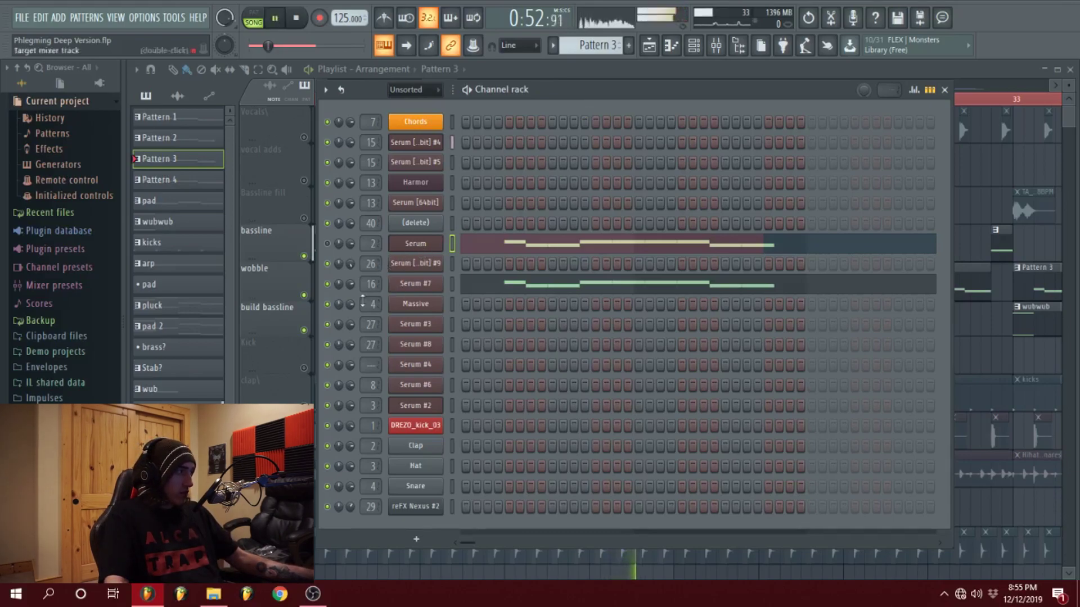
key("l")
left_click(416, 283)
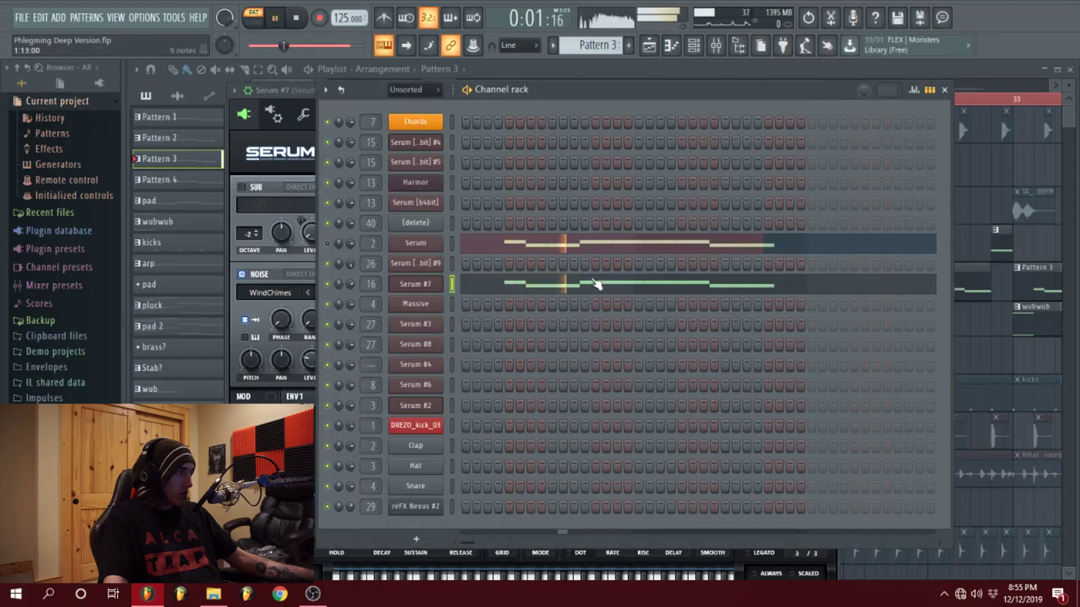
key("space")
left_click(419, 286)
left_click(419, 285)
left_click_drag(532, 95, 590, 68)
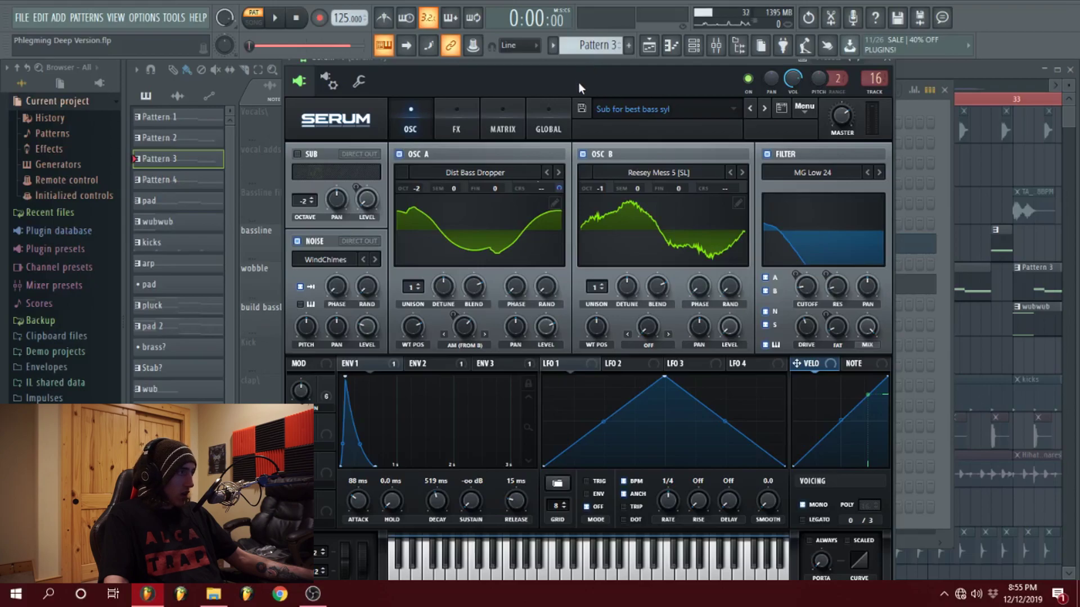
Examine the Sub for best bass syl preset's oscillator and effects pages.
left_click(456, 129)
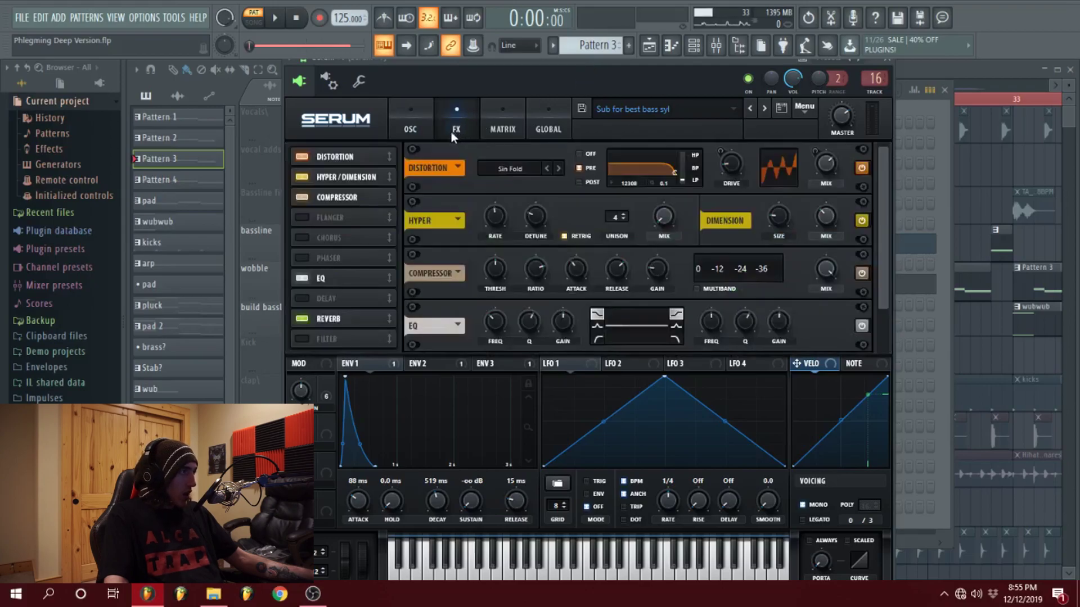
left_click(404, 129)
left_click(471, 135)
left_click(428, 135)
left_click(461, 134)
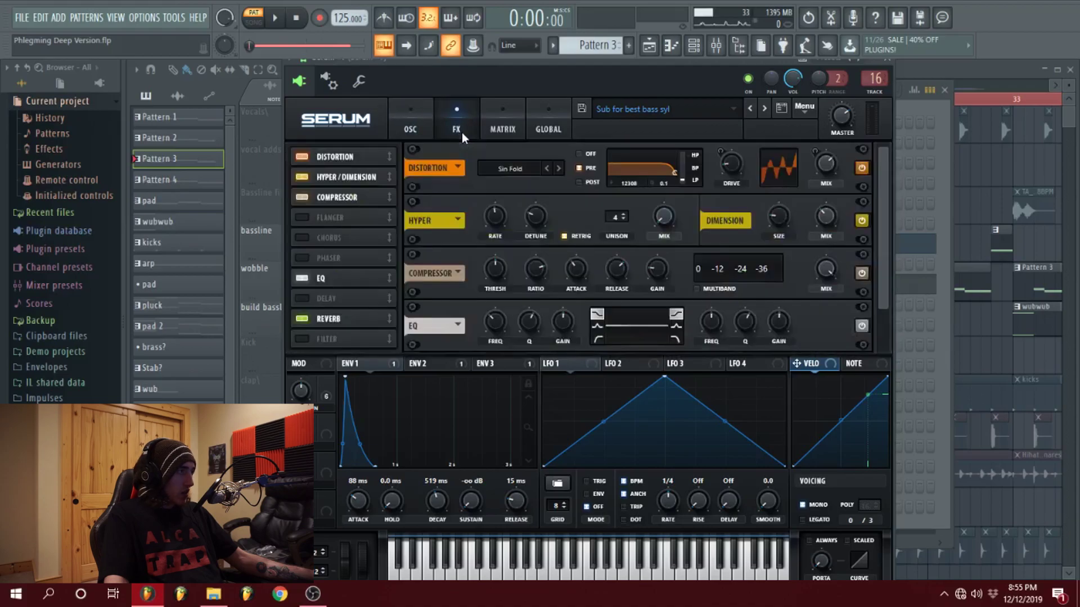
left_click(410, 131)
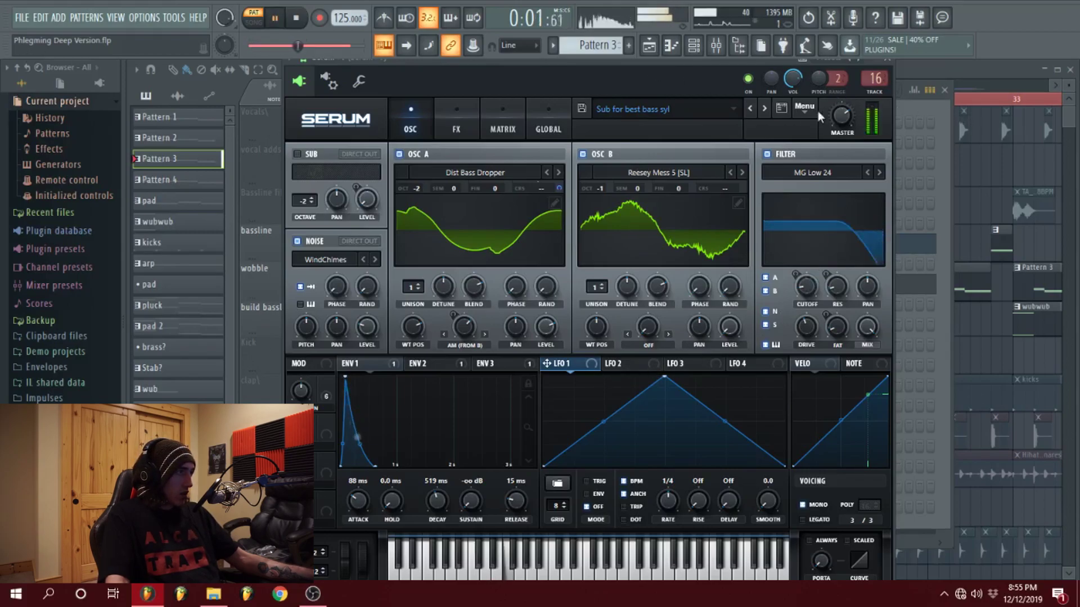
Examine Serum #7's ENV 1 and ENV 2 modulation, then review its distortion, hyper, compressor and EQ effects.
left_click(357, 364)
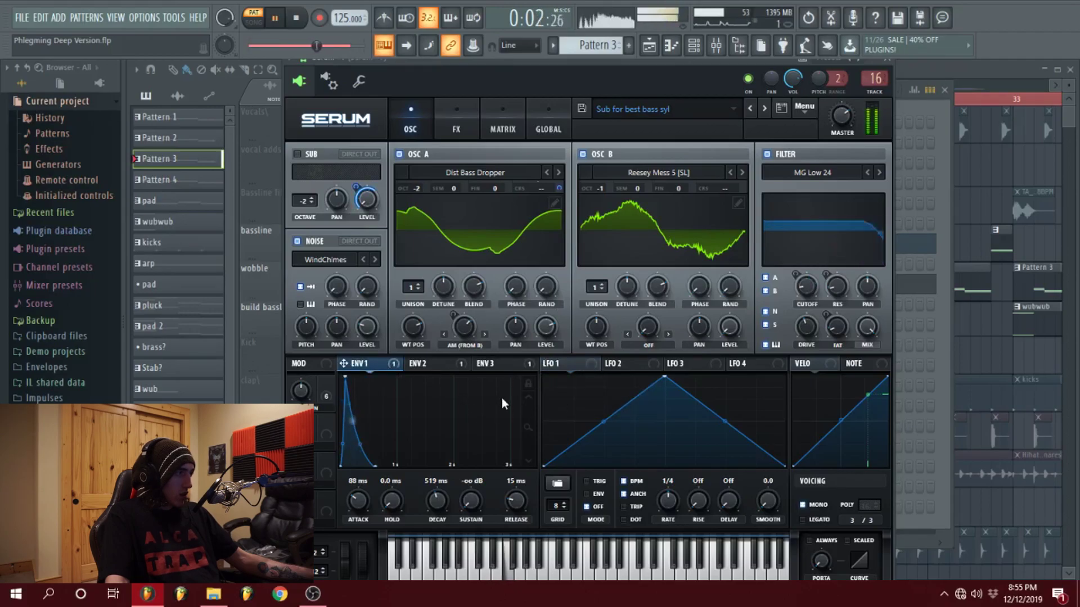
key("space")
key("F6")
left_click(596, 80)
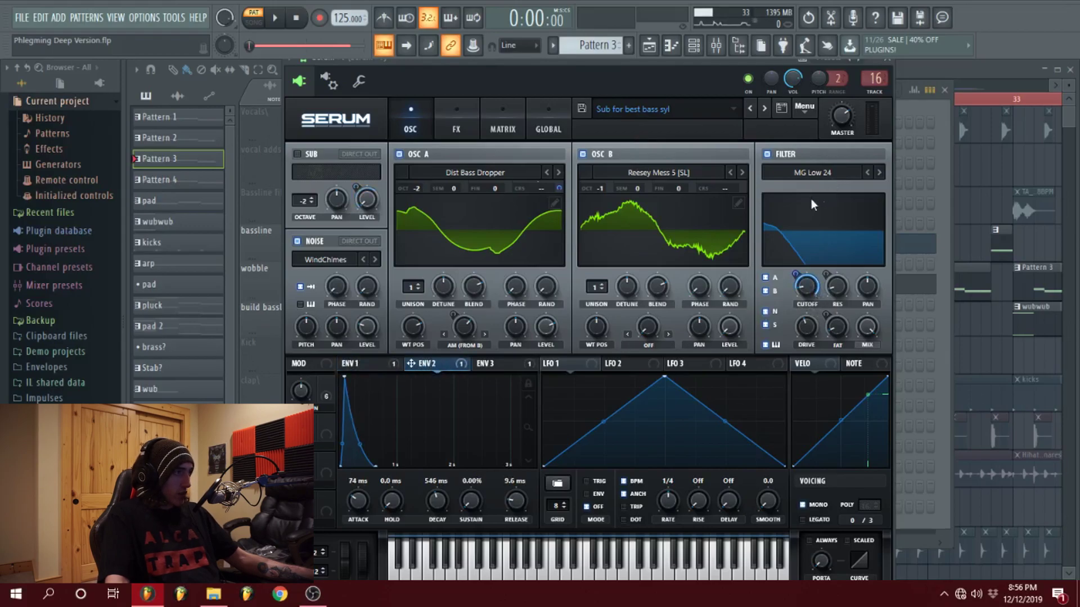
left_click(478, 122)
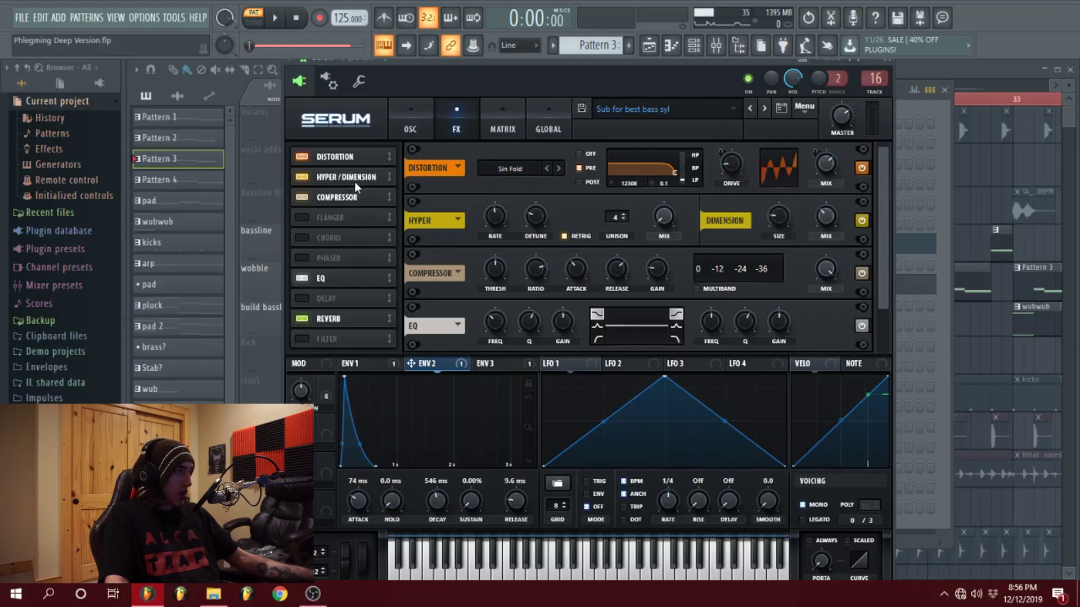
scroll(357, 190, "down", 1)
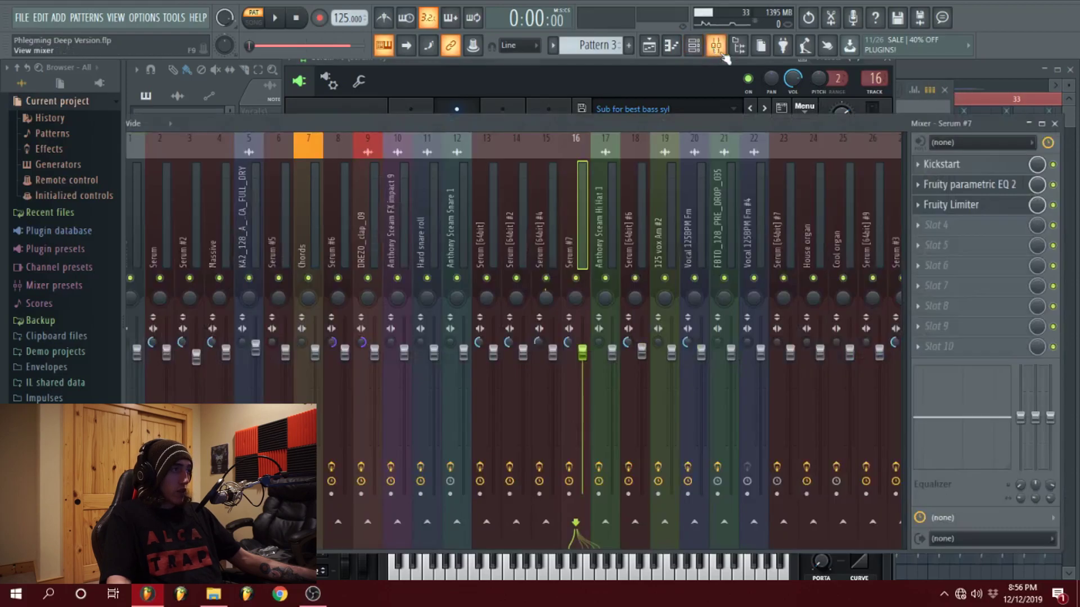
Review Serum #7's mixer insert effects, opening its Fruity parametric EQ 2 curve and Kickstart.
left_click(716, 45)
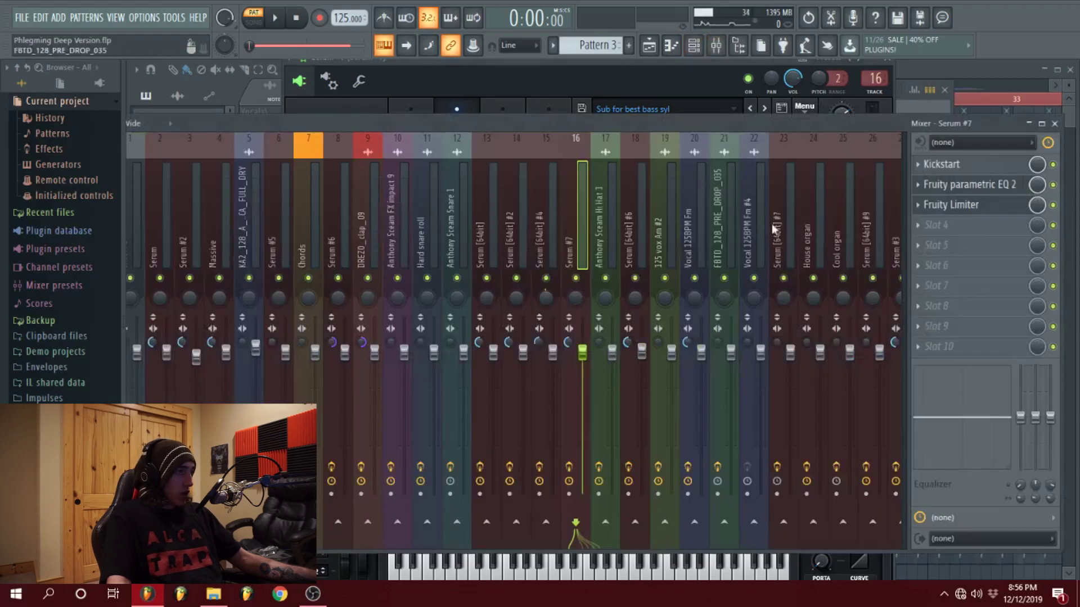
key("space")
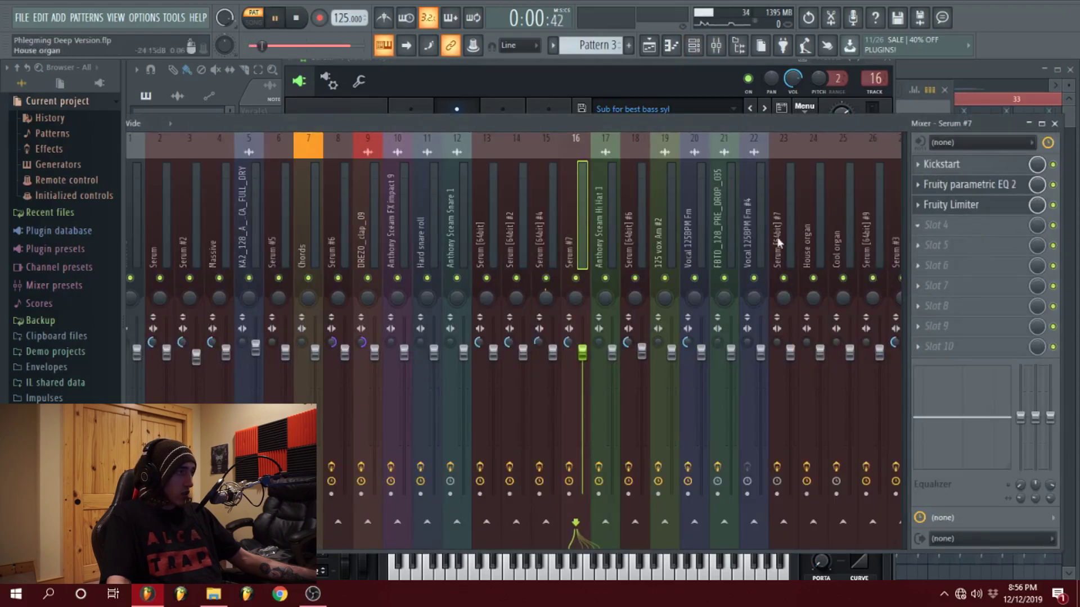
key("space")
left_click(978, 184)
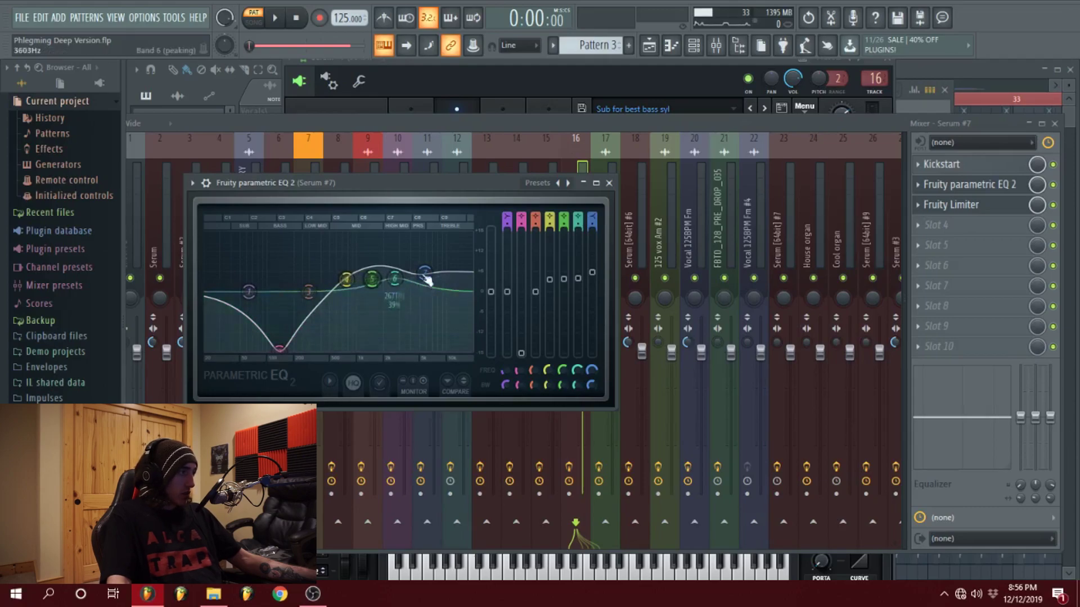
left_click(949, 171)
left_click(949, 166)
Return to the playlist and lift the solo on the bassline, wobble and build bassline tracks.
left_click(913, 104)
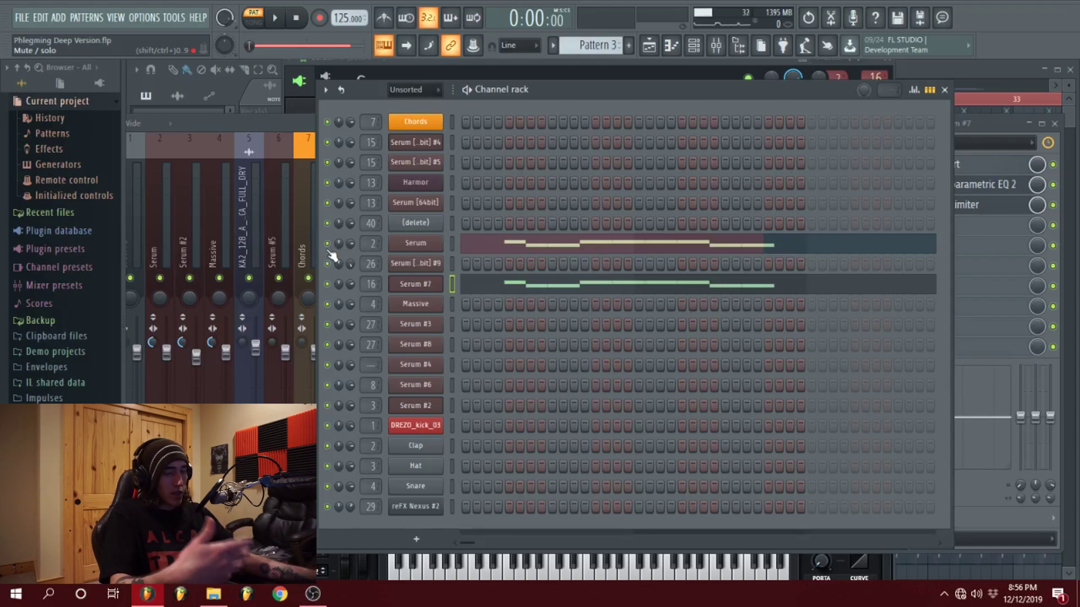
left_click(949, 67)
left_click_drag(453, 87, 514, 88)
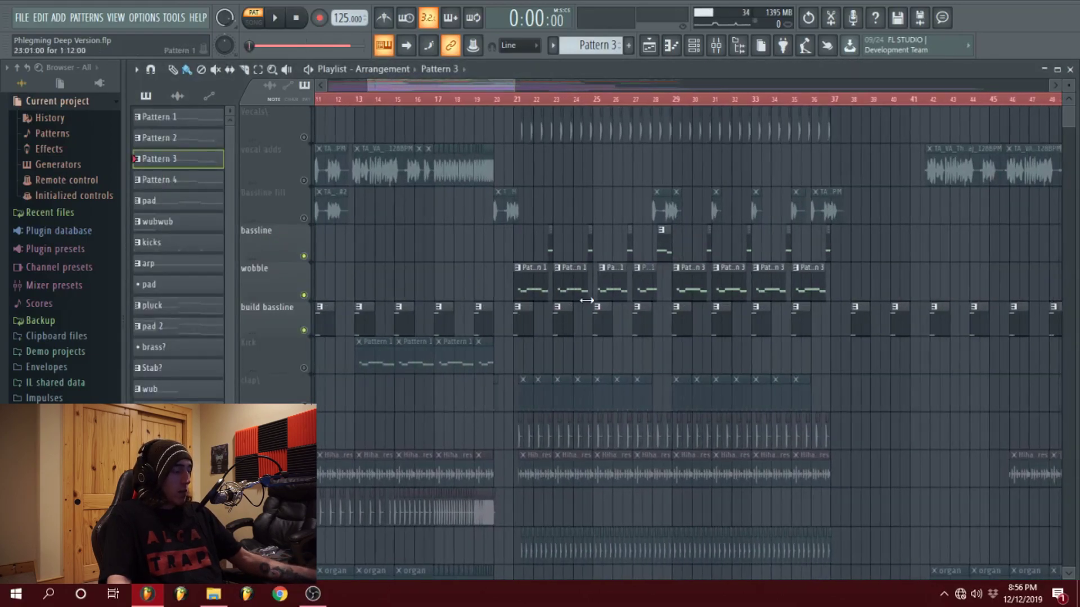
right_click(306, 295)
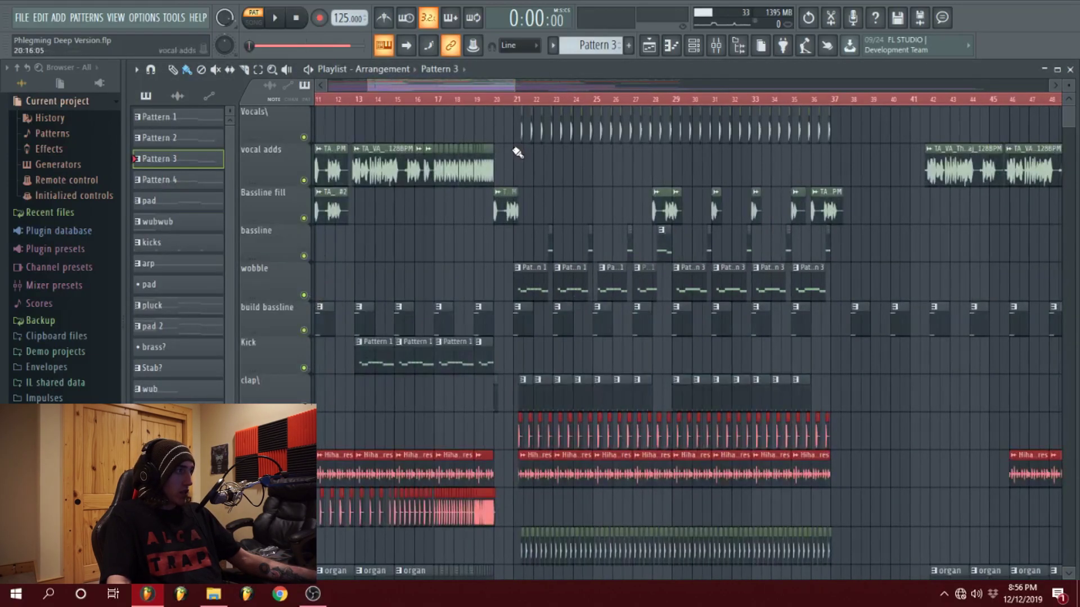
Look through the playlist's tracks around the drop at bar 21, down to the risers and automation clips.
scroll(675, 197, "down", 3)
scroll(672, 198, "up", 4)
scroll(541, 204, "down", 2)
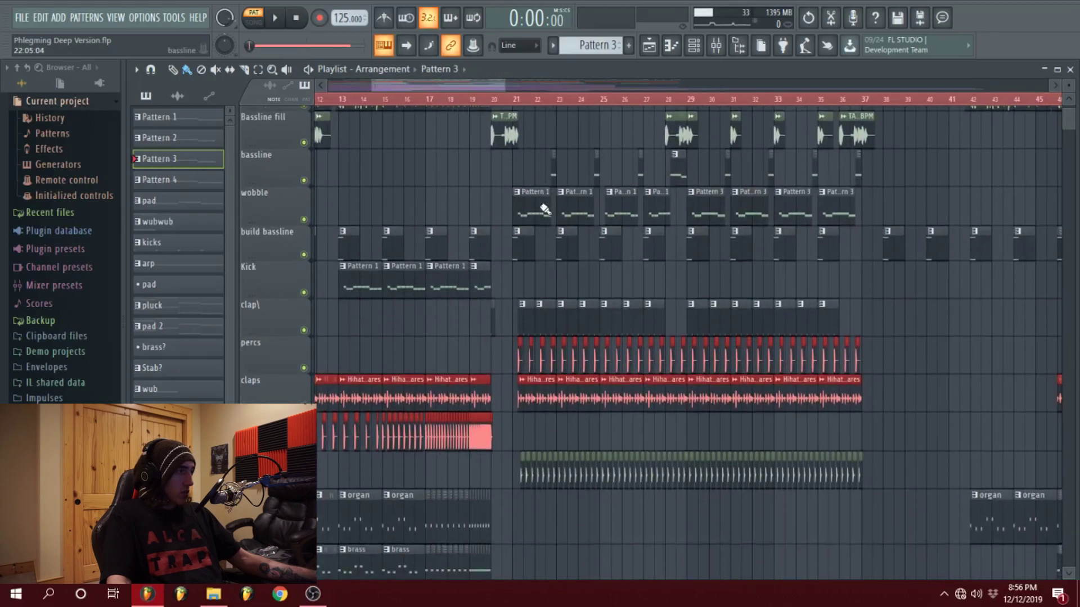
scroll(541, 238, "up", 2)
left_click(514, 98)
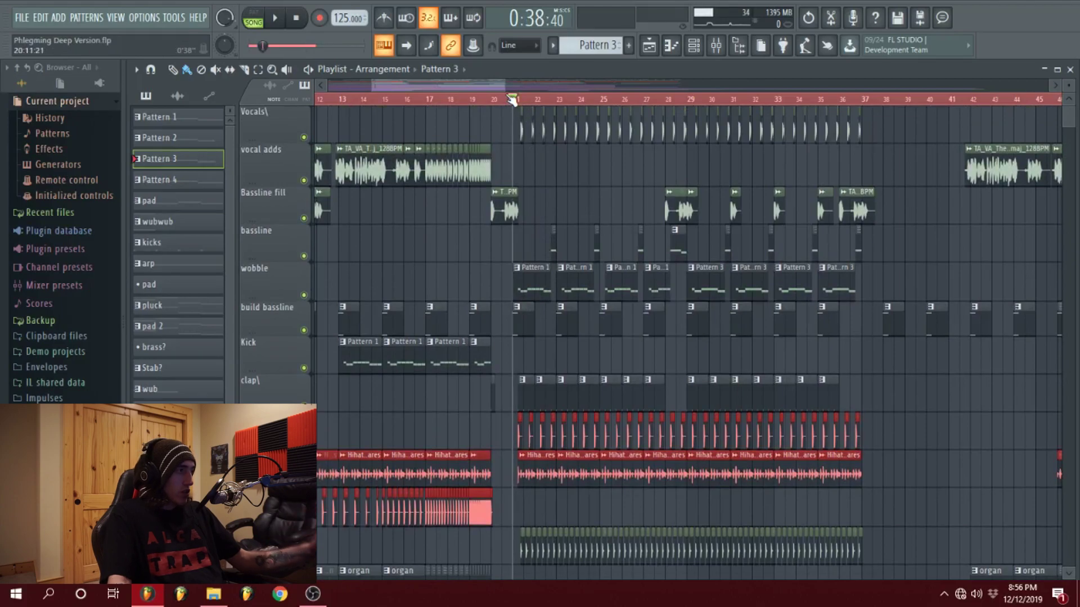
scroll(541, 191, "down", 7)
scroll(599, 247, "down", 12)
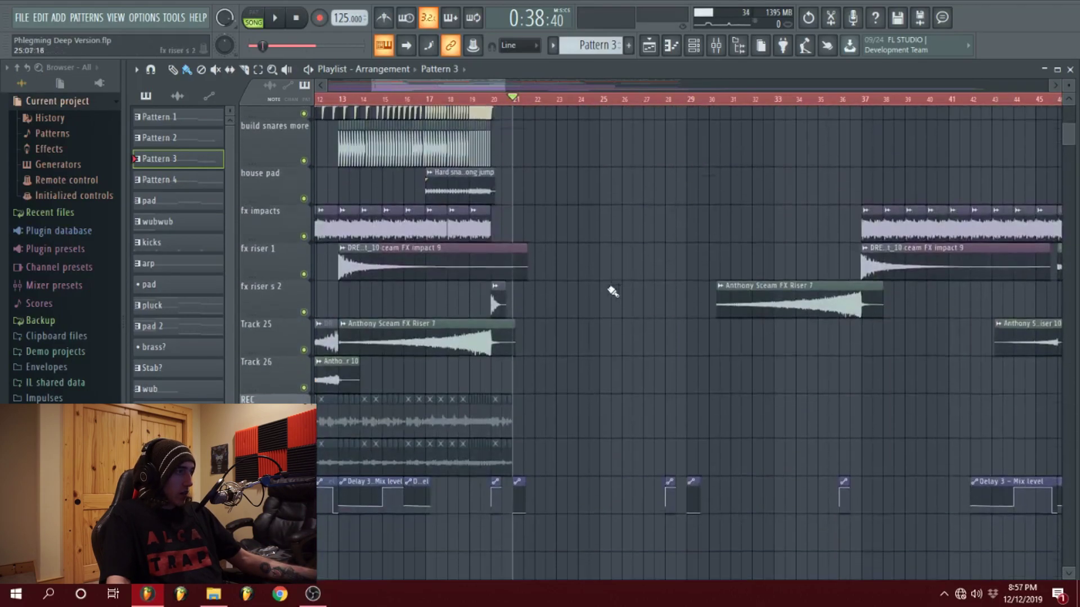
scroll(615, 286, "up", 19)
scroll(540, 225, "up", 4)
Play the full arrangement from bar 20 into the drop.
left_click(368, 102)
key("space")
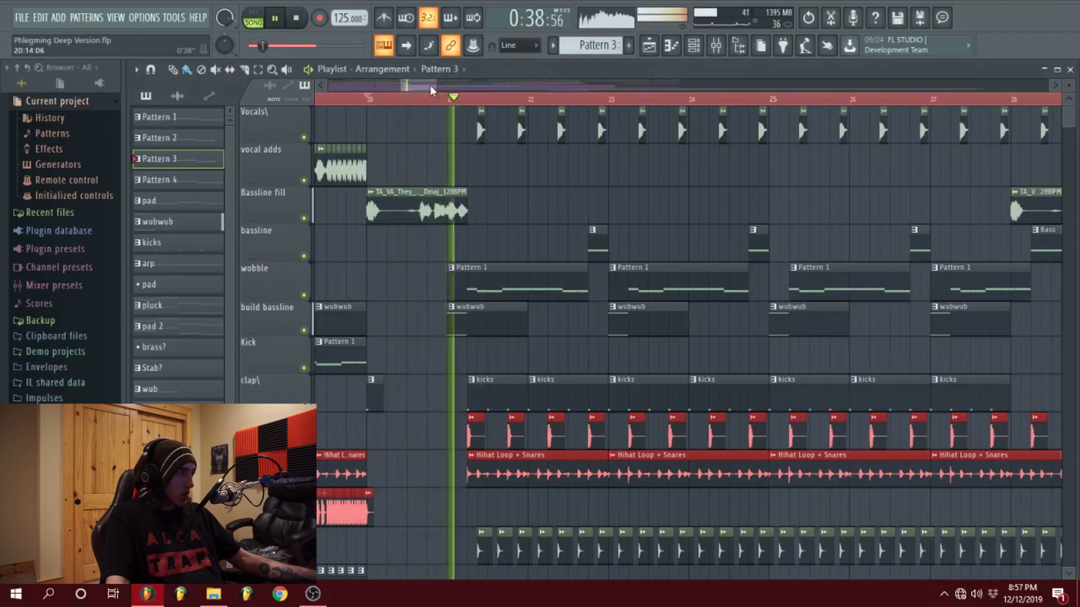
left_click_drag(436, 87, 451, 86)
scroll(542, 212, "down", 3)
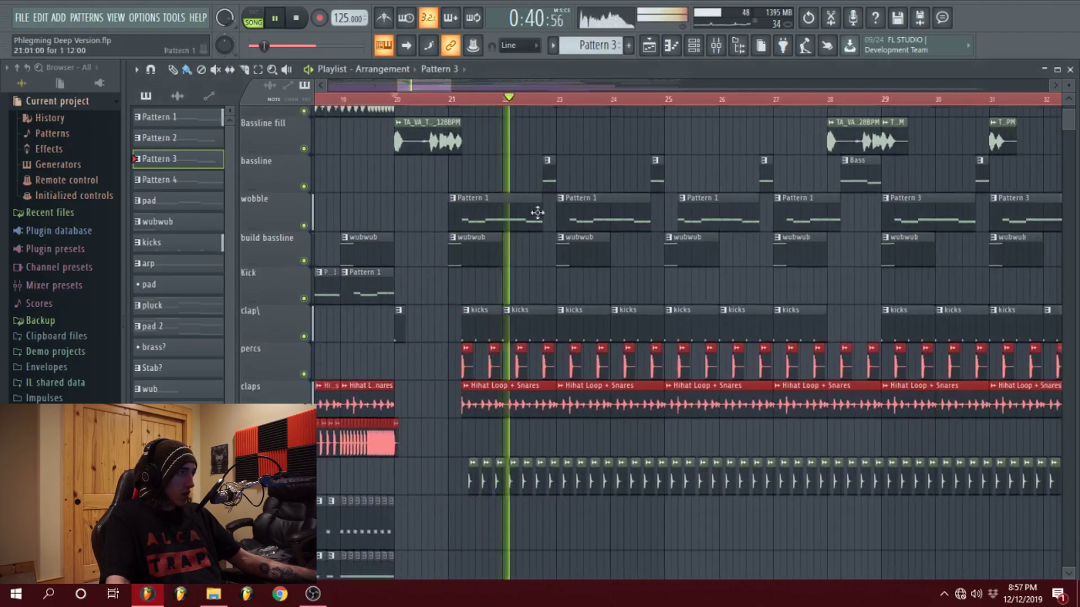
scroll(531, 205, "up", 2)
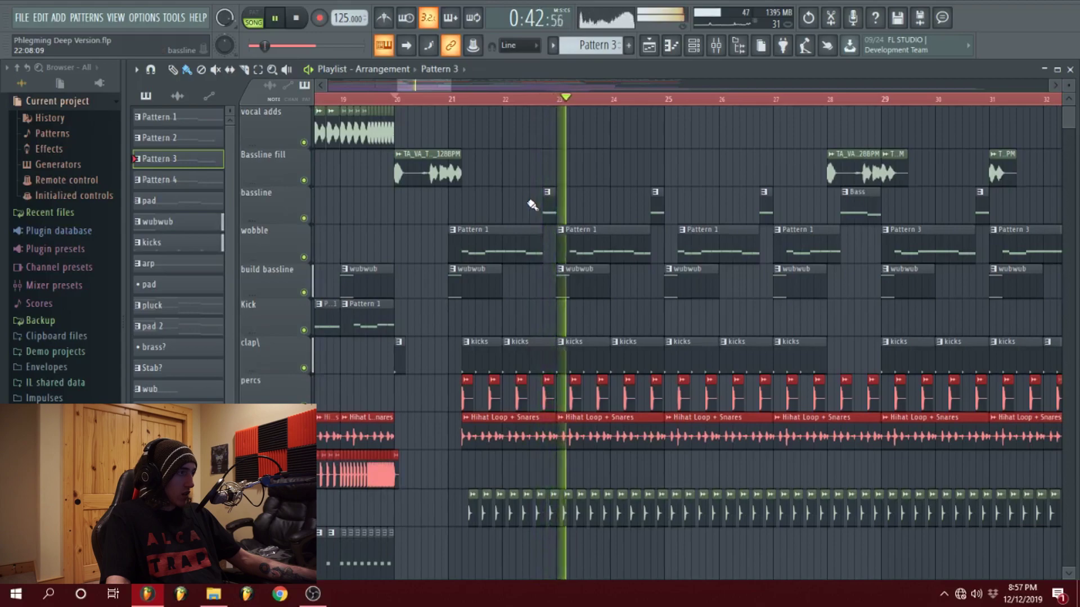
key("space")
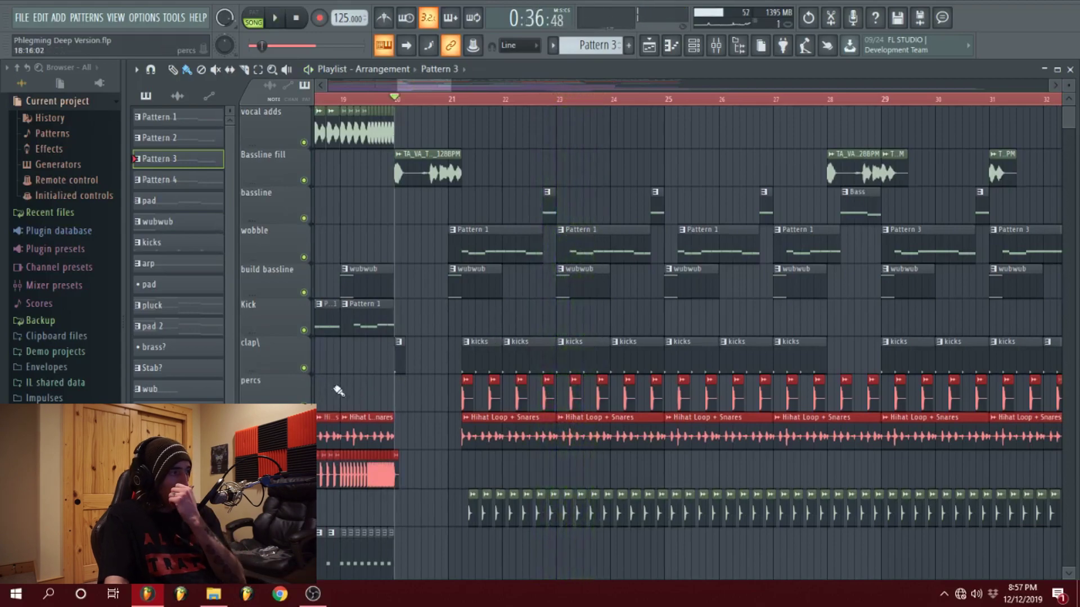
Solo the clap\ track and audition its kicks clips from bar 21.
right_click(309, 368)
left_click(451, 99)
key("space")
key("space")
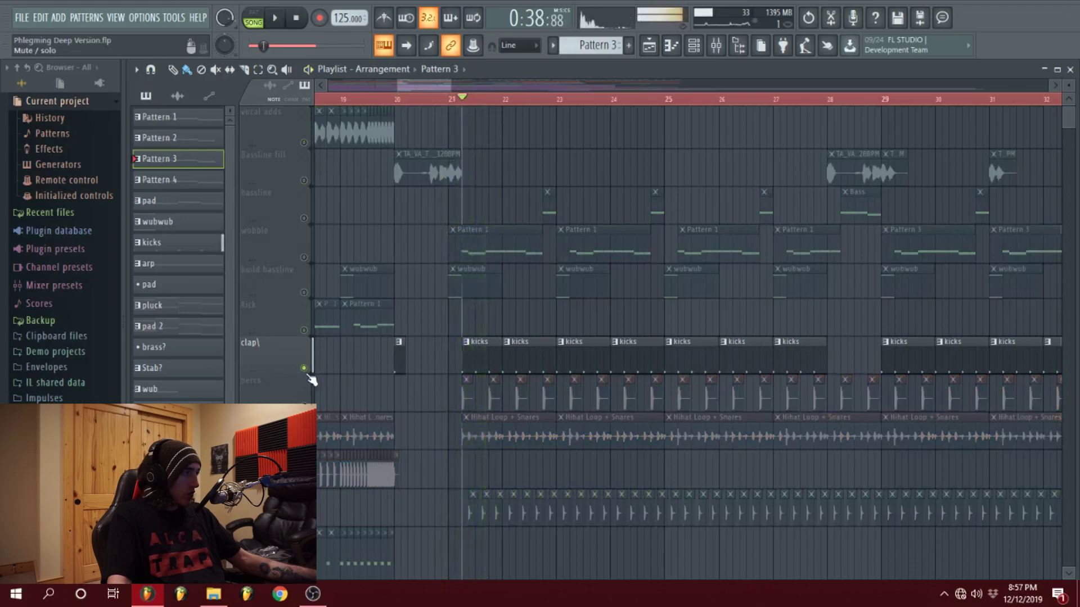
right_click(304, 368)
Solo the percs track and audition its clap hits several times from bar 21.
right_click(305, 406)
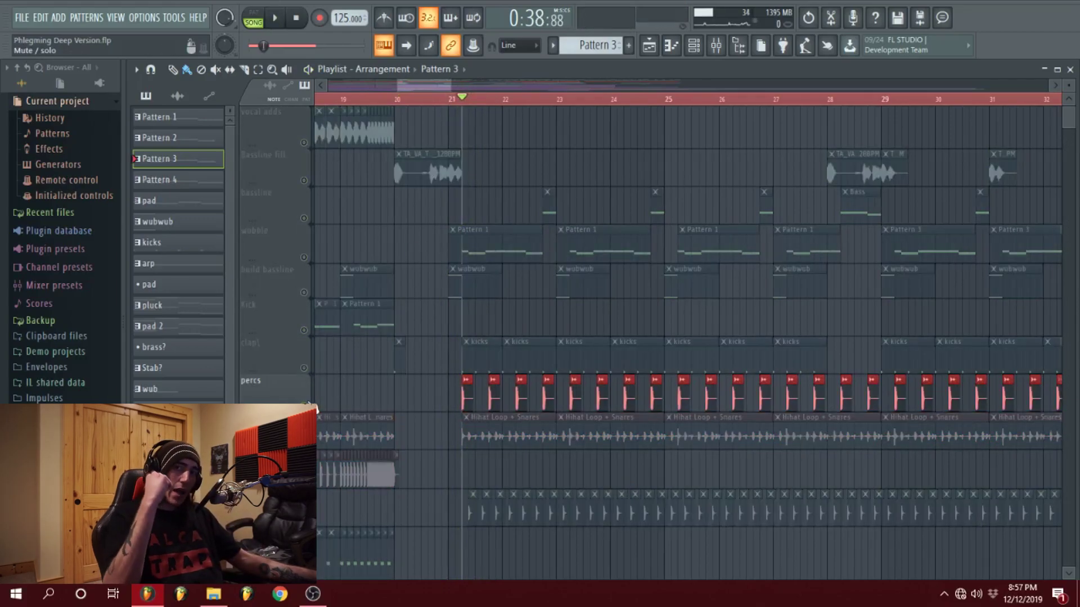
key("space")
key("space")
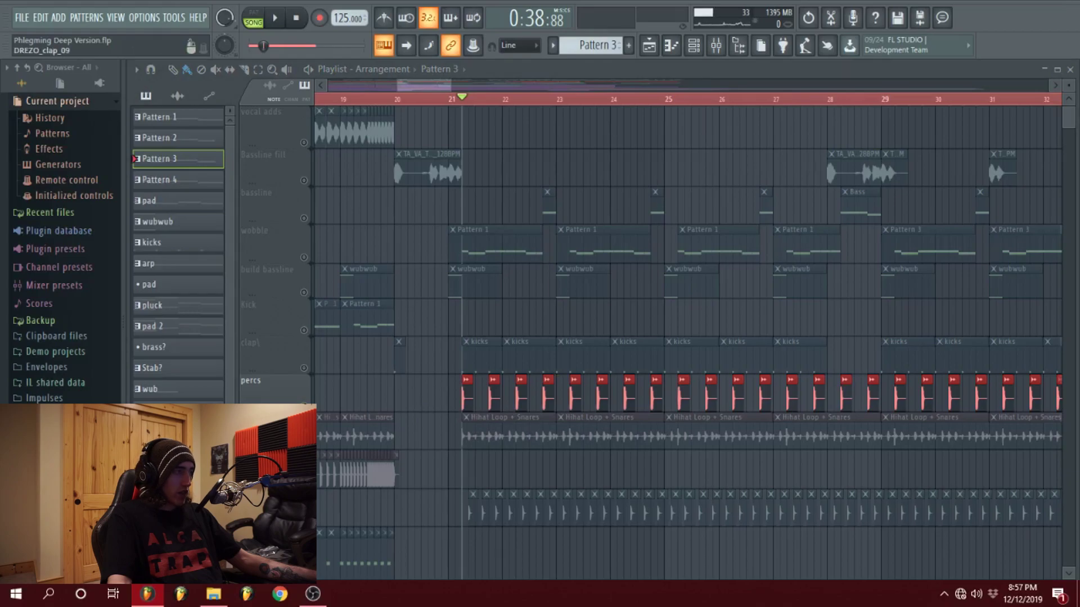
key("space")
key("space")
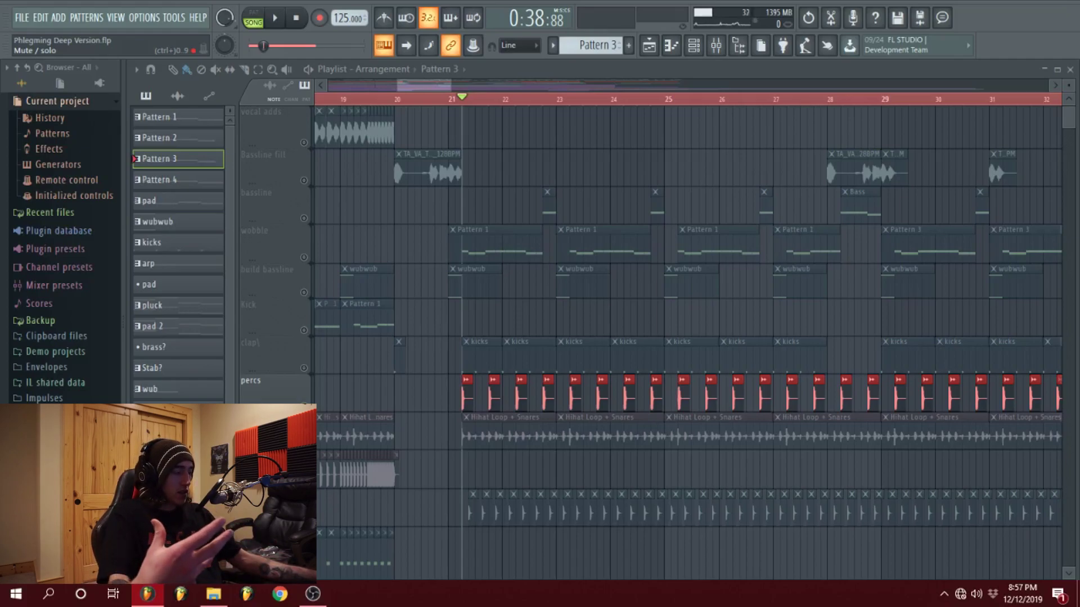
key("space")
key("space")
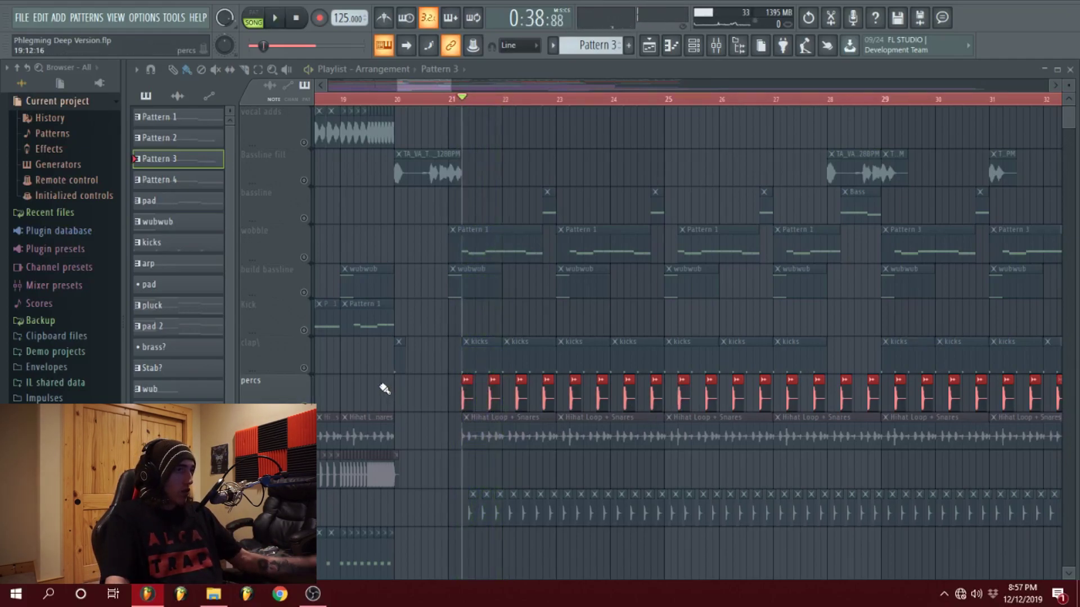
Solo the claps track and audition its Hihat Loop + Snares clips from bar 21.
right_click(304, 443)
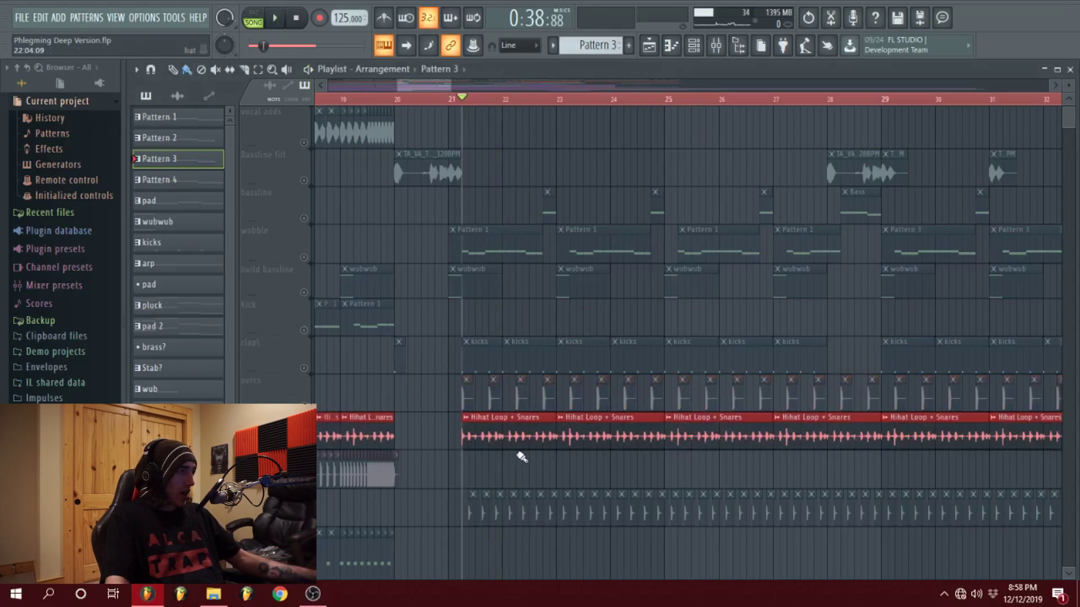
key("space")
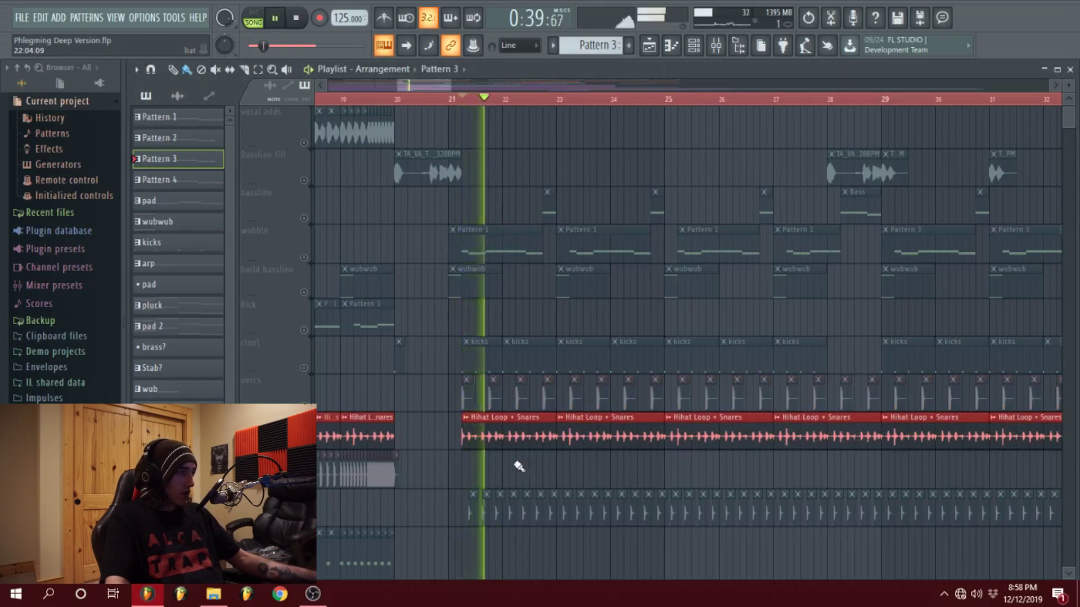
key("space")
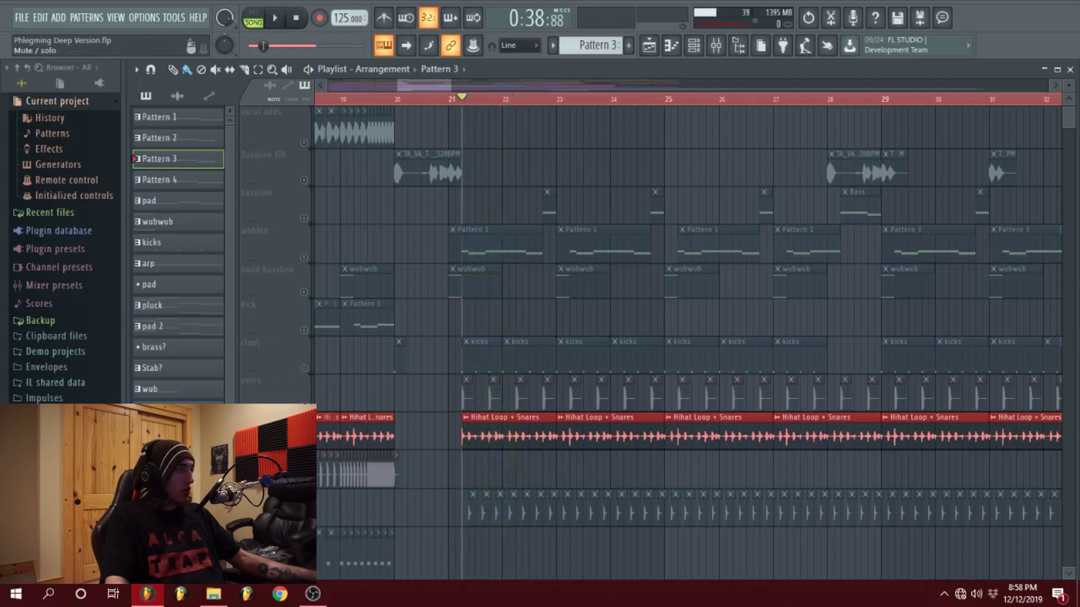
Unmute the green one-shot track two below claps and play it together with the Hihat Loop + Snares clips.
left_click(304, 520)
key("space")
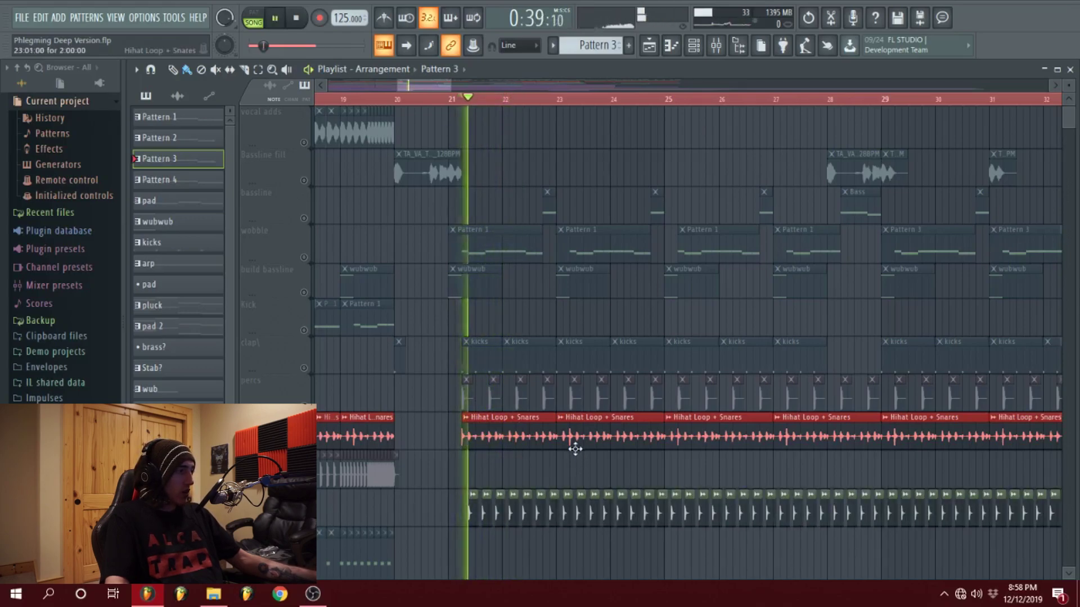
scroll(574, 448, "down", 5)
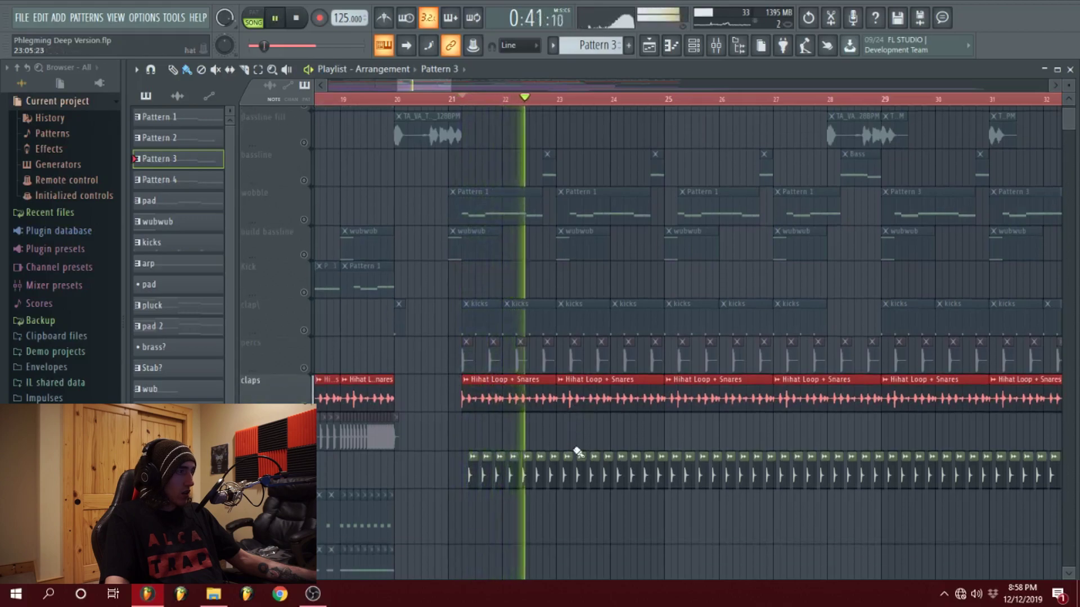
key("space")
Solo the Vocals\ track instead and play its repeated vocal clips from bar 21.
scroll(437, 349, "up", 6)
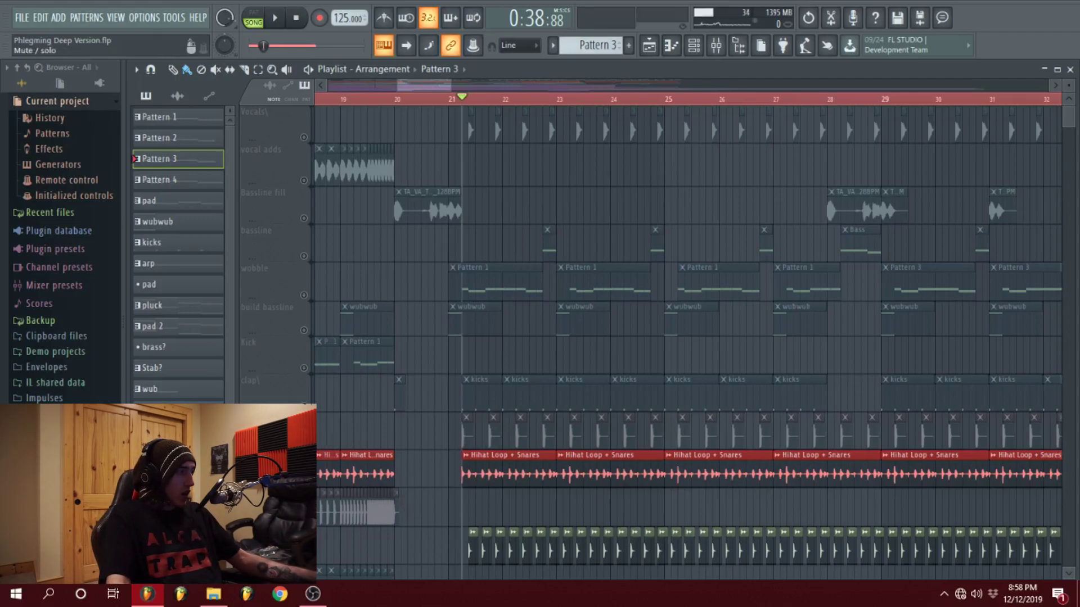
right_click(306, 444)
right_click(303, 137)
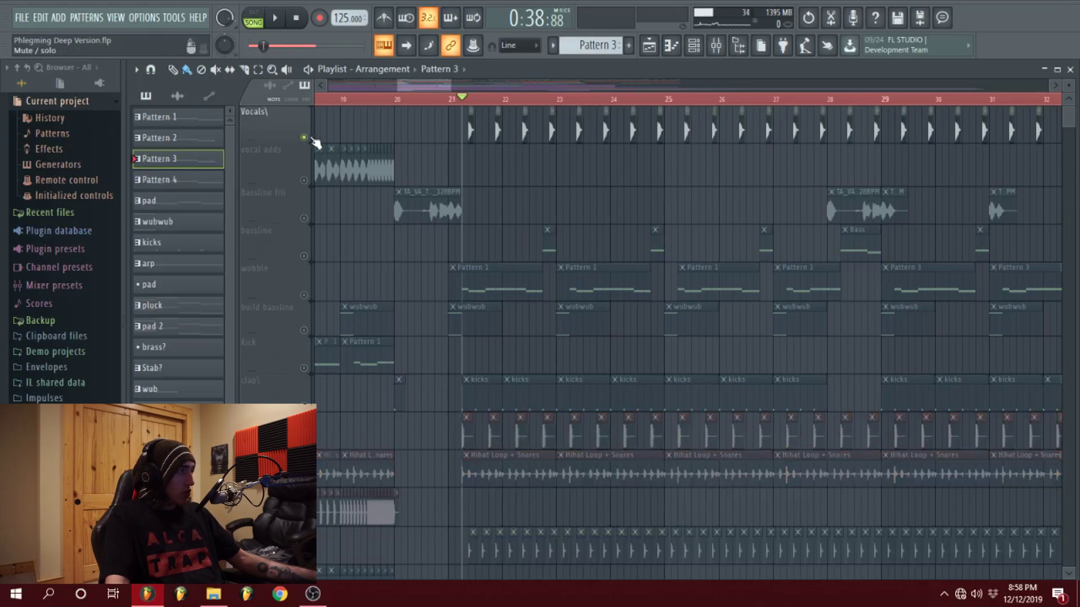
left_click_drag(422, 87, 424, 87)
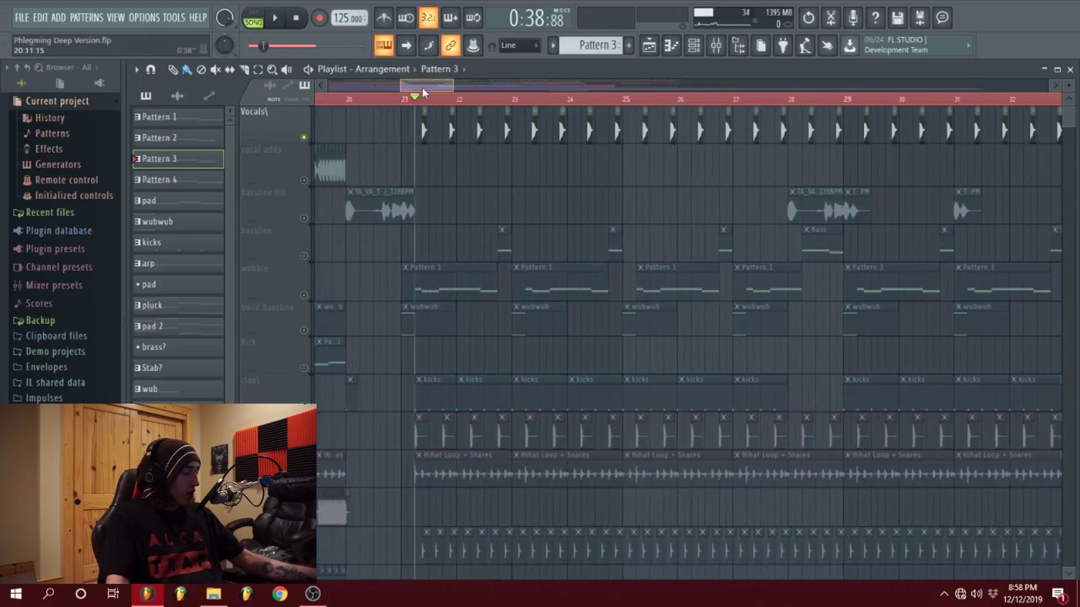
key("space")
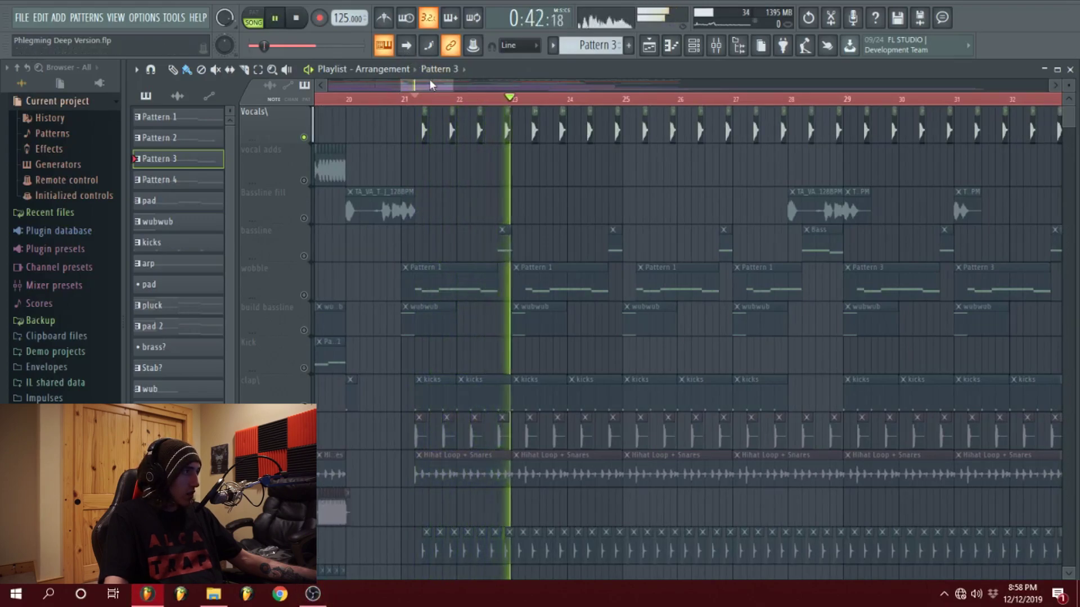
key("space")
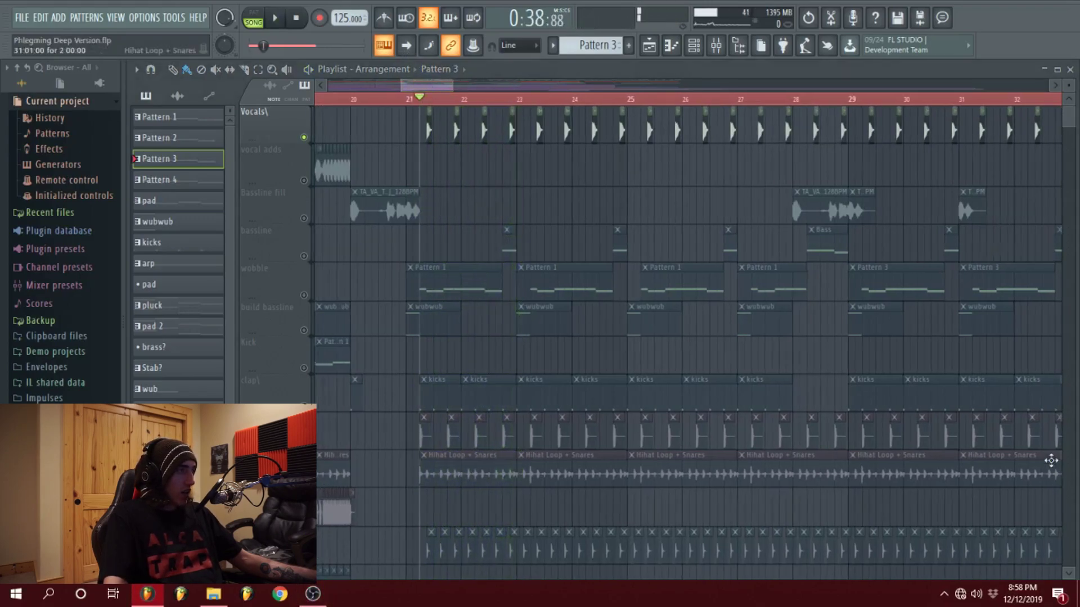
Lift the solo on the Vocals\ track and show the arrangement's opening bars with all tracks enabled.
scroll(442, 93, "down", 3)
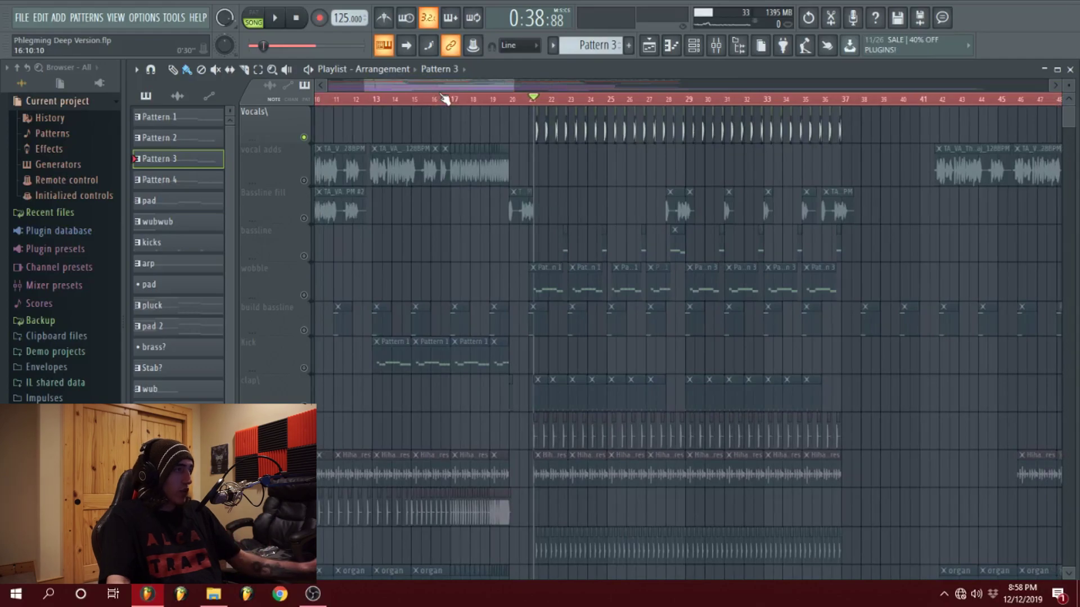
scroll(326, 137, "down", 2)
right_click(304, 138)
right_click(305, 138)
right_click(304, 138)
scroll(369, 89, "up", 3)
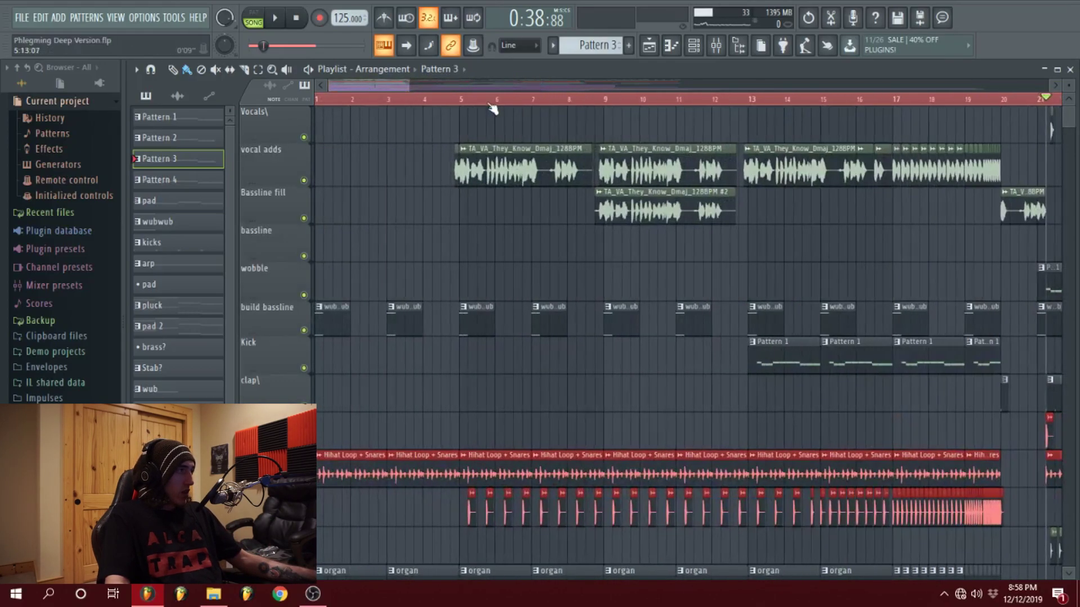
Examine the transition into the drop by placing the playhead at bar 20 and at bar 21.
scroll(373, 86, "down", 2)
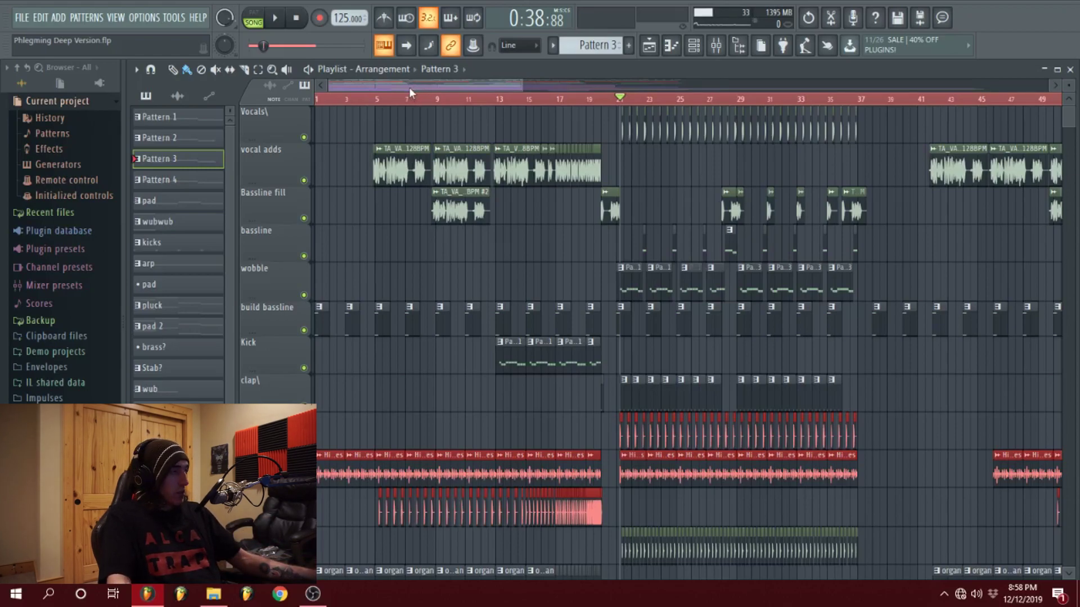
scroll(416, 83, "up", 2)
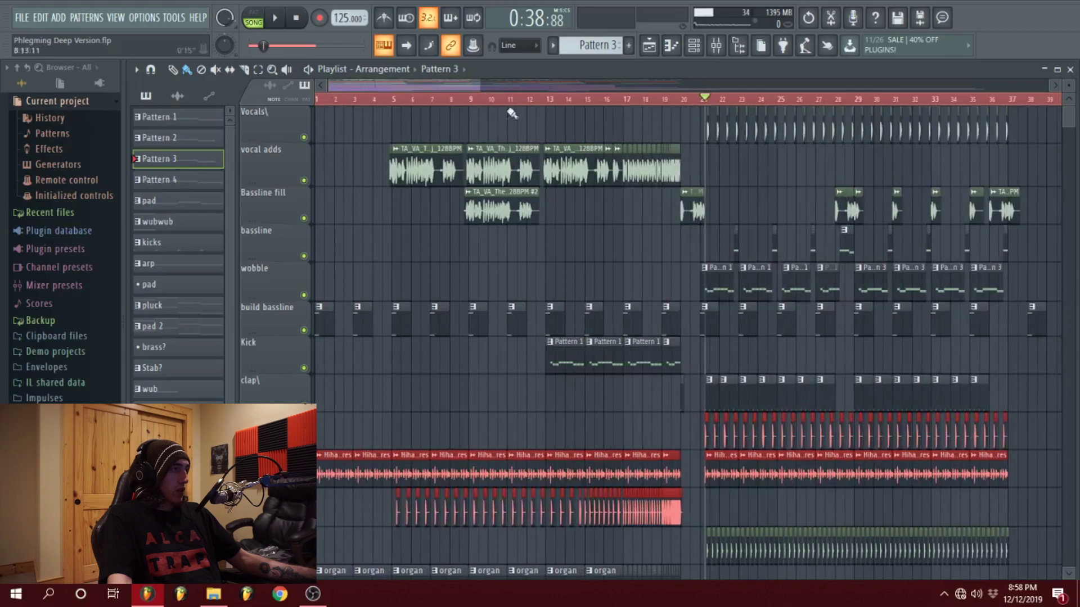
left_click_drag(708, 96, 686, 98)
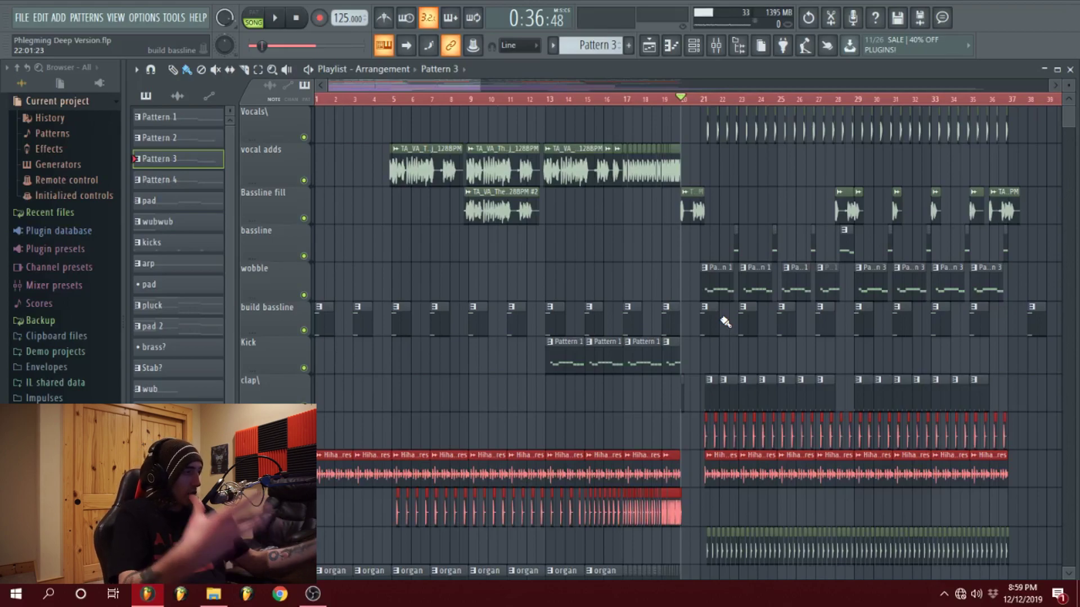
left_click(701, 100)
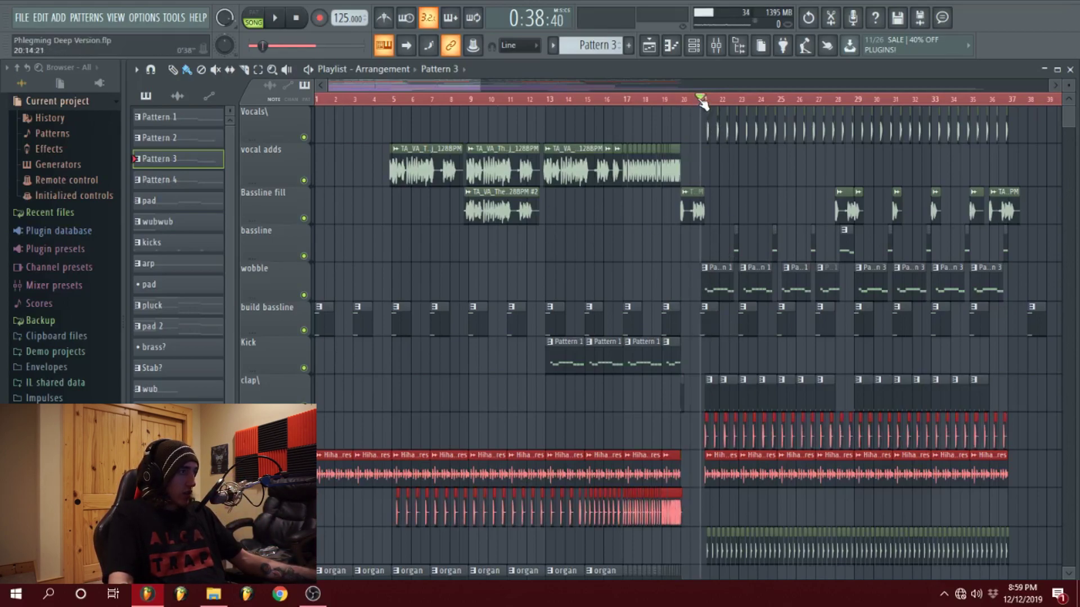
Solo the build bassline track and play its clips from the start of the arrangement.
right_click(304, 331)
left_click_drag(348, 101, 206, 105)
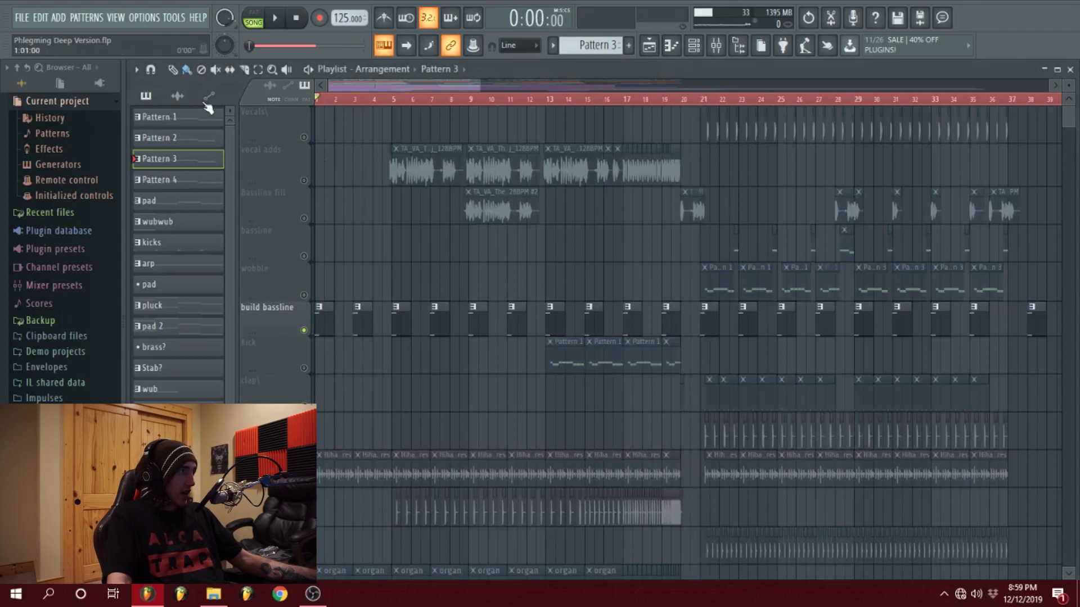
key("space")
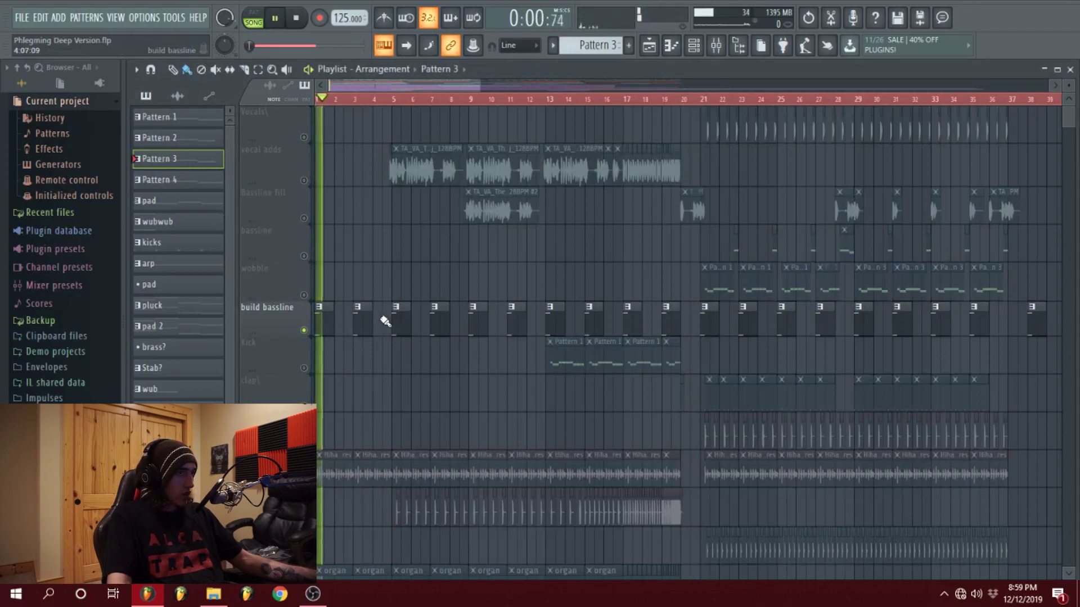
key("space")
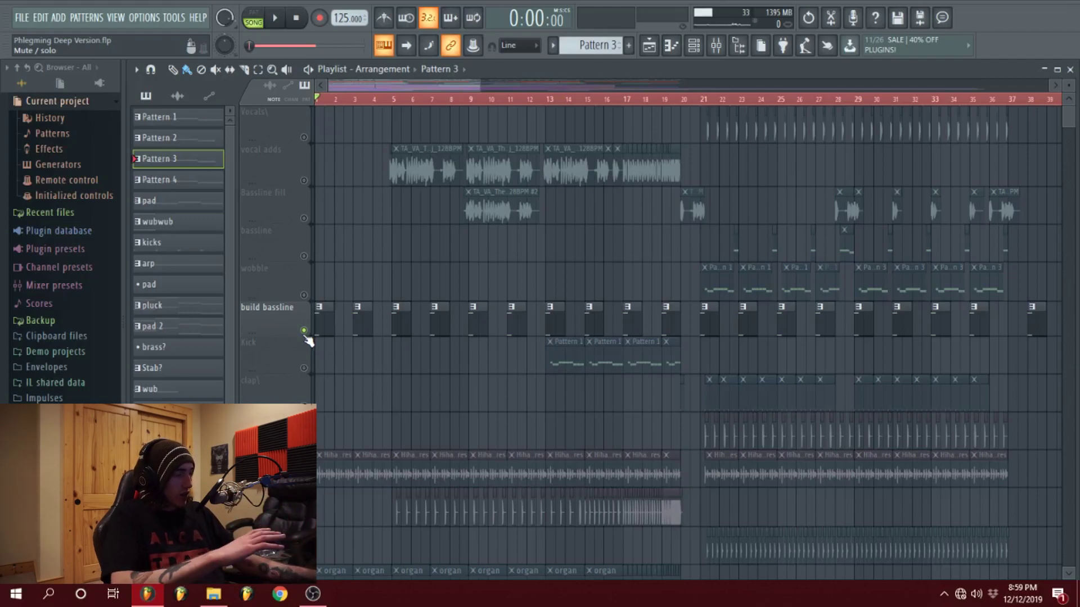
Solo the drum fills track instead and play its pad clips from bar 1.
left_click(304, 333, "ctrl")
scroll(338, 371, "down", 9)
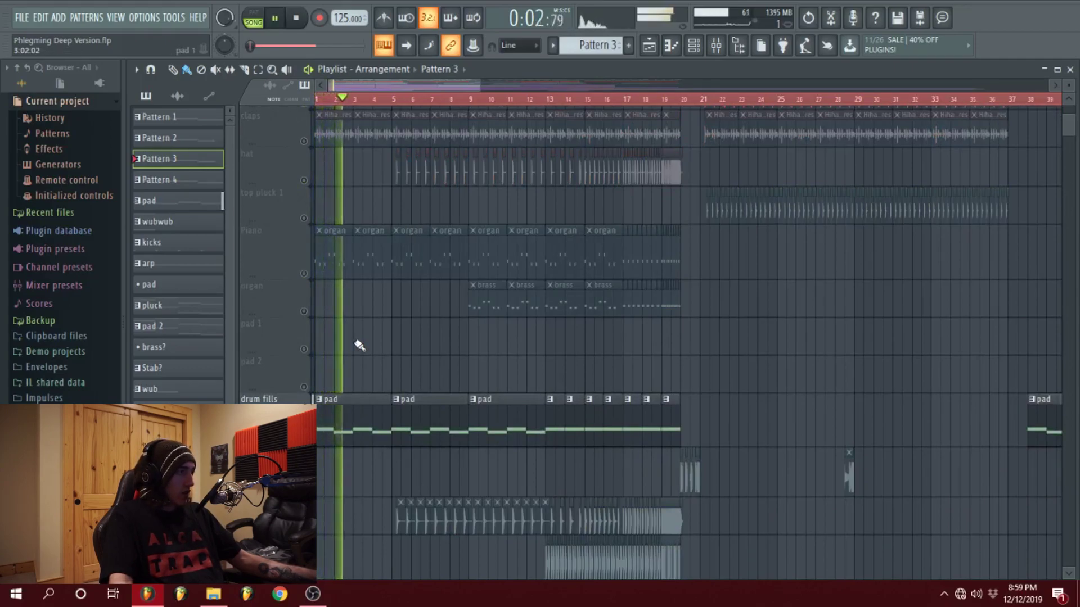
key("space")
Open the pad pattern's notes in the piano roll and examine the alternating long notes across its four bars.
double_click(347, 418)
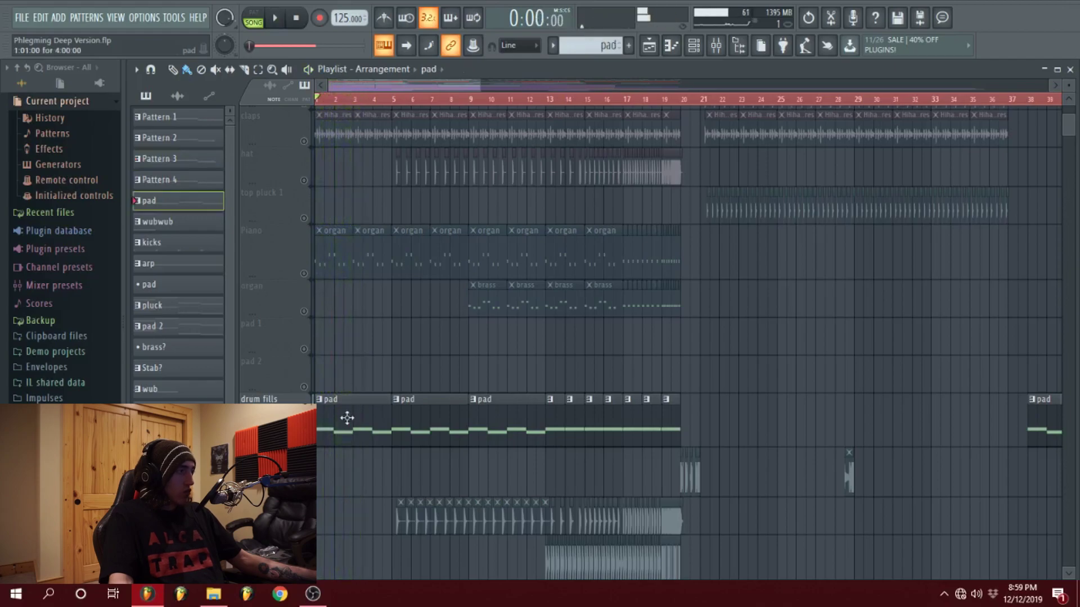
left_click(647, 324)
left_click_drag(1036, 84, 926, 28)
scroll(636, 273, "down", 4)
scroll(636, 272, "up", 3)
scroll(667, 93, "down", 2)
scroll(635, 90, "up", 2)
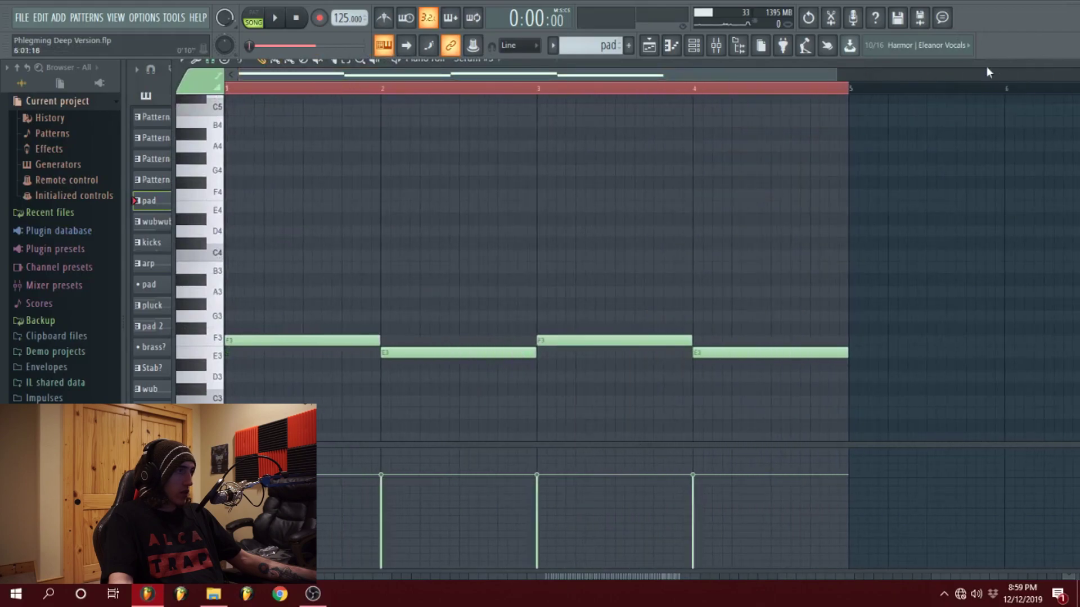
Close the piano roll, inspect the pad pattern's Serum #3 channel, and return to the playlist.
left_click_drag(1006, 65, 1017, 66)
key("Escape")
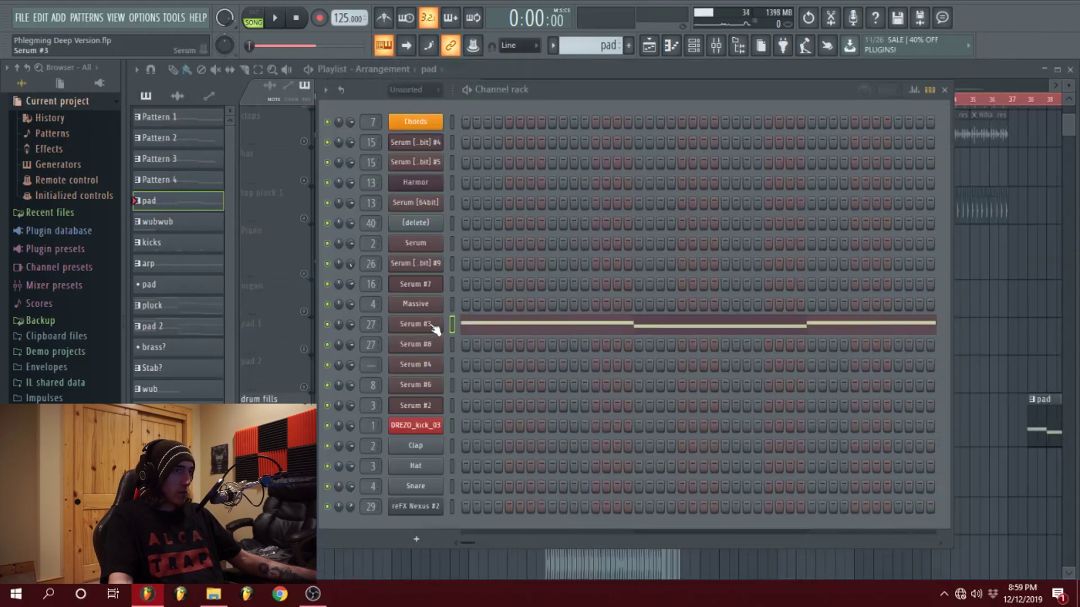
left_click_drag(1079, 33, 1079, 56)
left_click(944, 89)
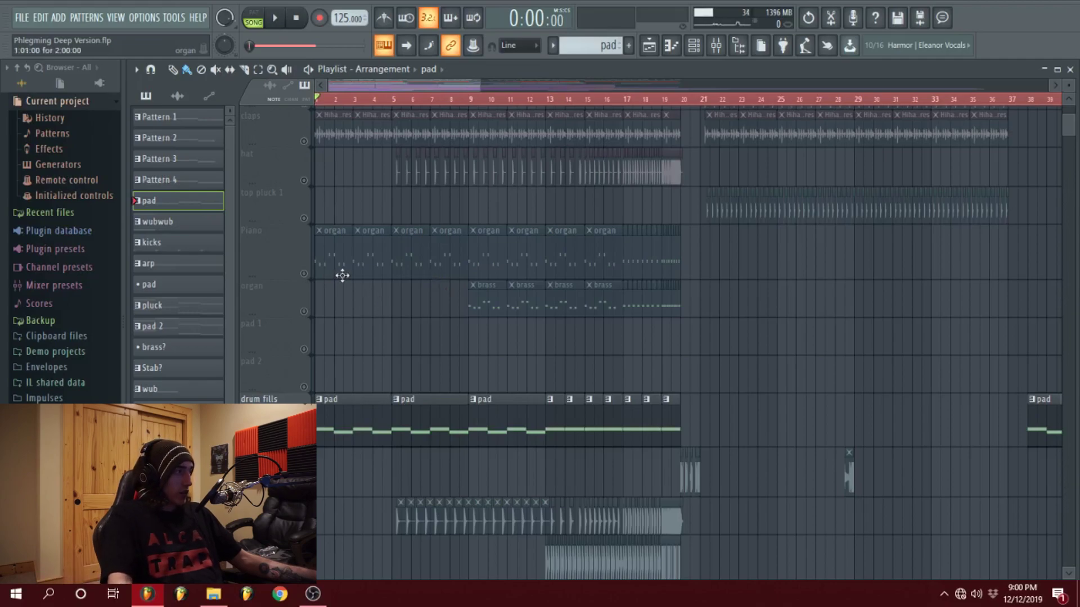
Solo the Piano track and play its organ clips from bar 1.
right_click(304, 274)
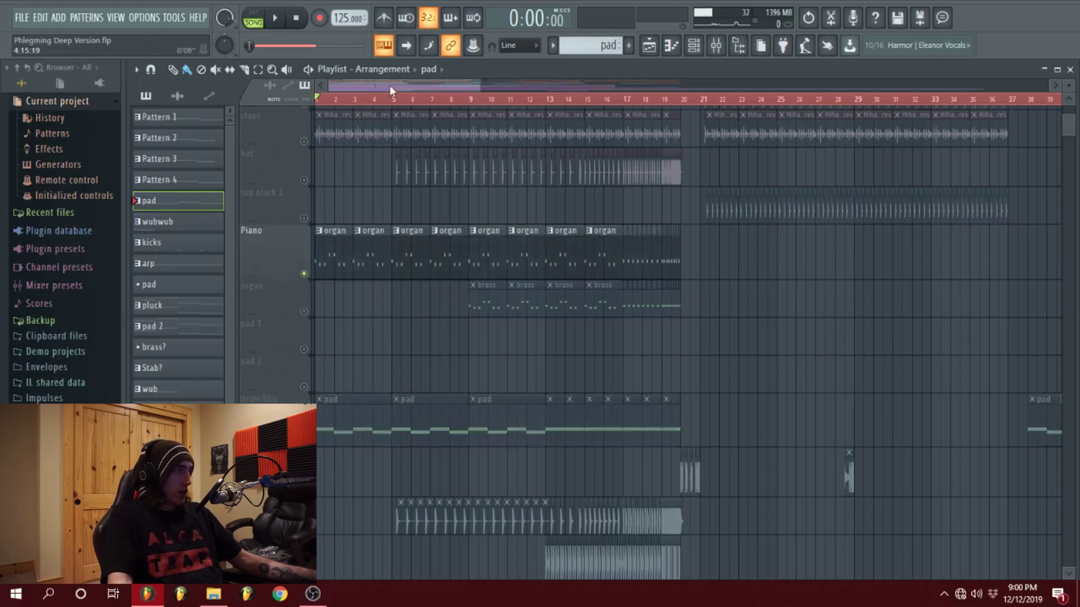
scroll(393, 85, "up", 3)
key("space")
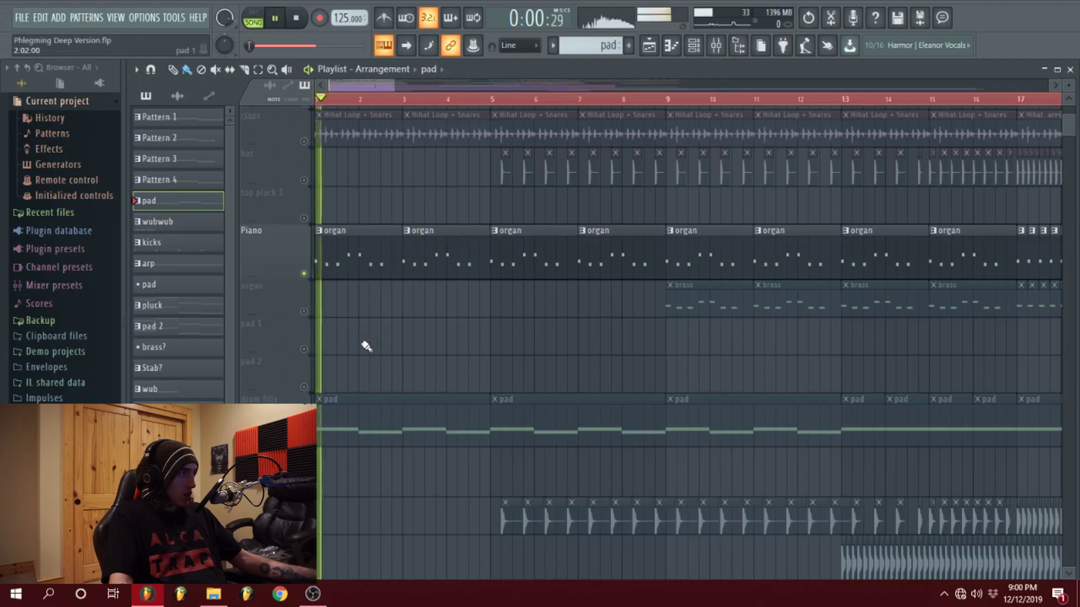
key("space")
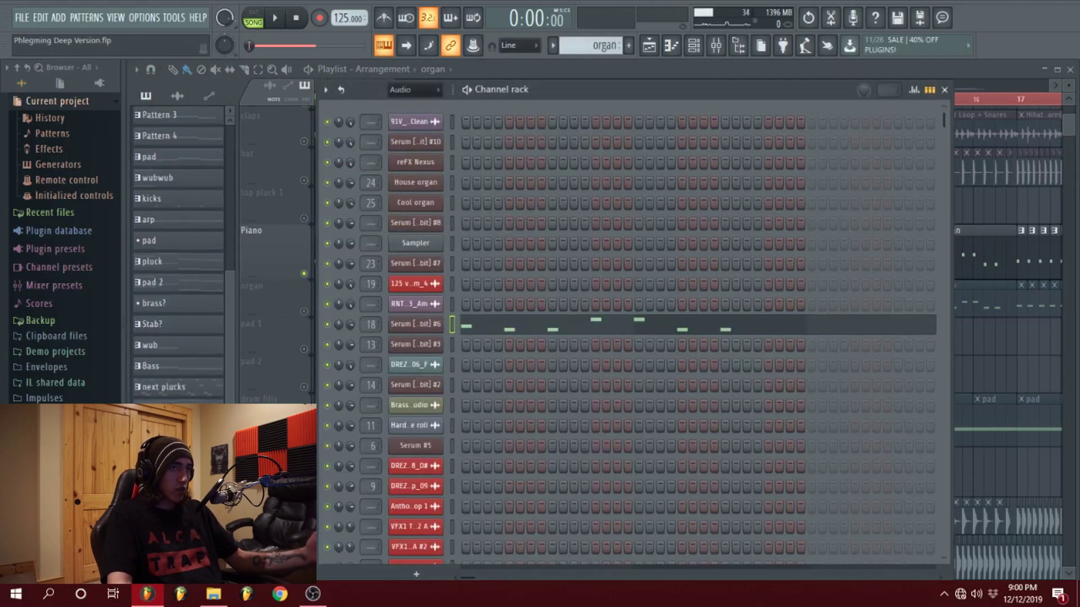
Open the organ pattern's Serum #6 instrument and play the part while showing its oscillator settings.
left_click(415, 324)
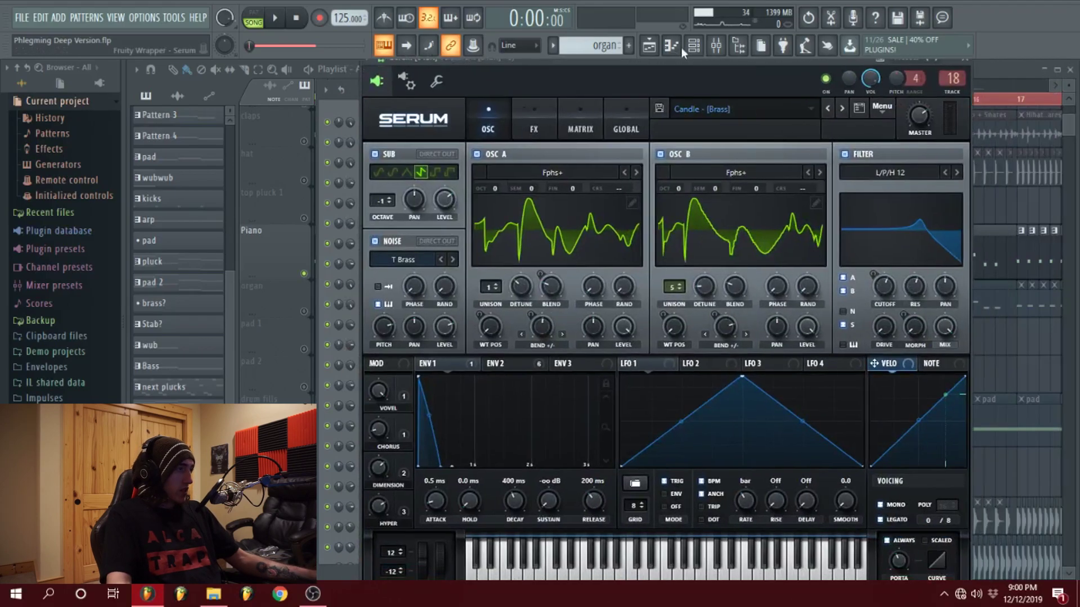
left_click_drag(669, 59, 736, 82)
key("space")
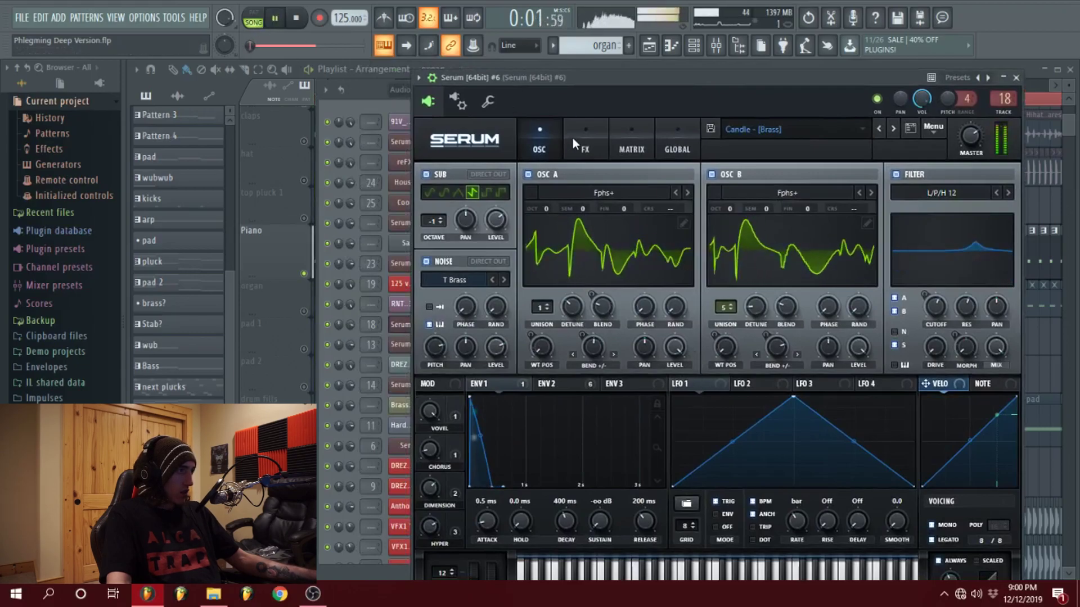
key("space")
mouse_move(602, 78)
left_mouse_down()
mouse_move(650, 82)
mouse_move(595, 75)
left_mouse_up()
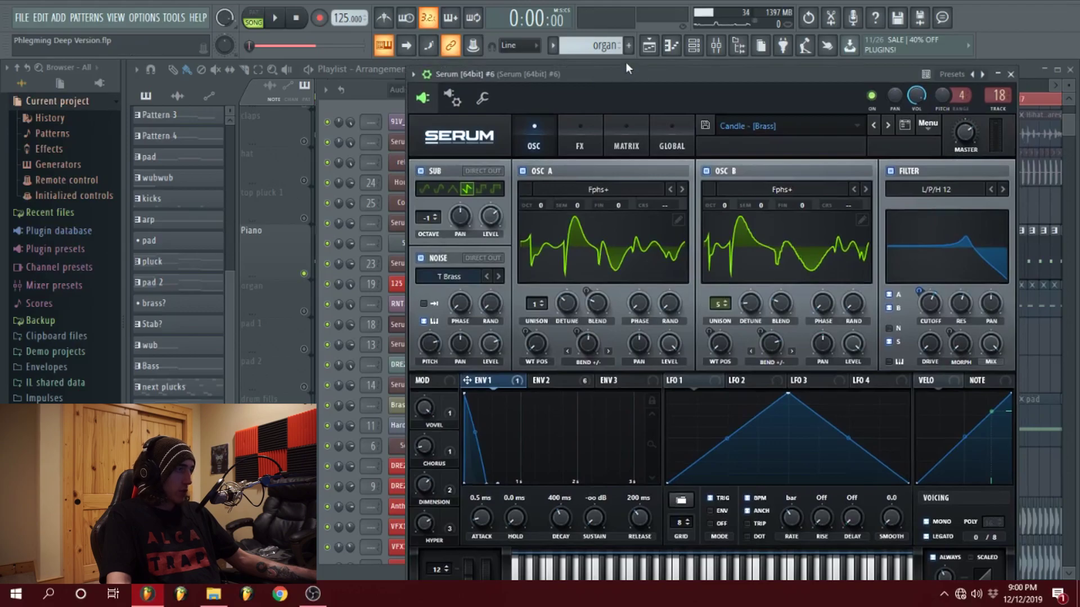
Examine the organ sound's effects chain in Serum, from Hyper/Dimension down to the Compressor, and close the instrument.
left_click(559, 125)
left_click(532, 134)
left_click(582, 139)
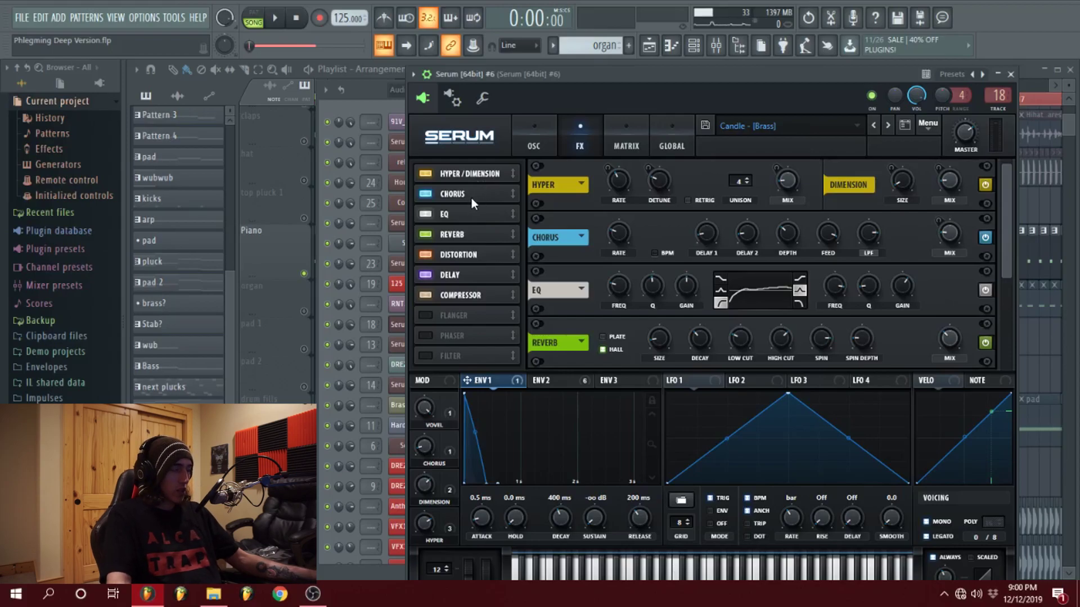
left_click(471, 295)
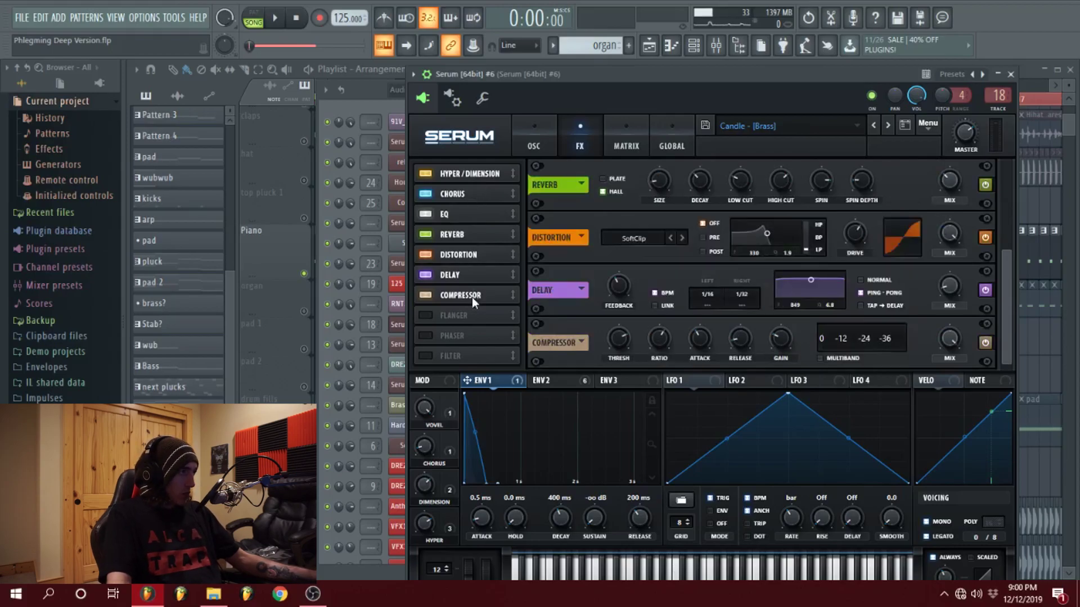
left_click(612, 65)
Play the organ clips alone, then unmute the drum fills track and play them together with the pad clips.
key("space")
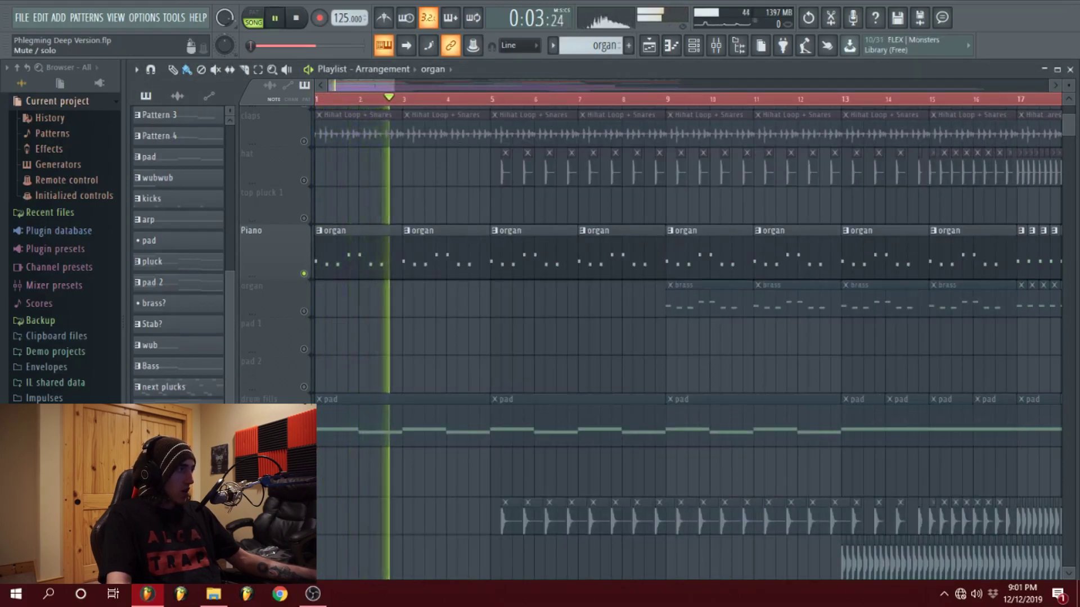
key("space")
left_click(306, 443)
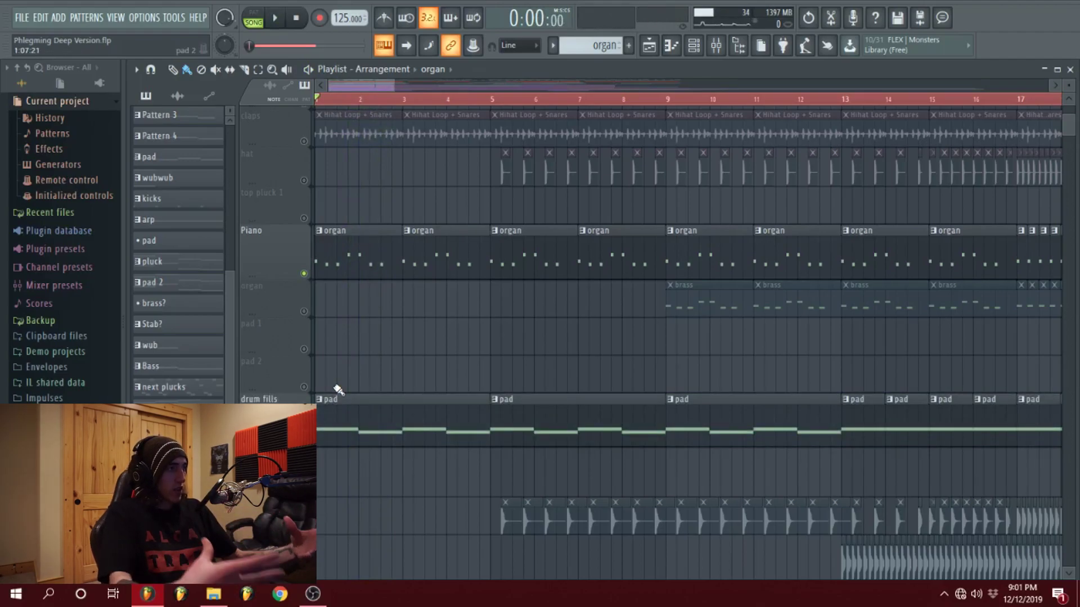
key("space")
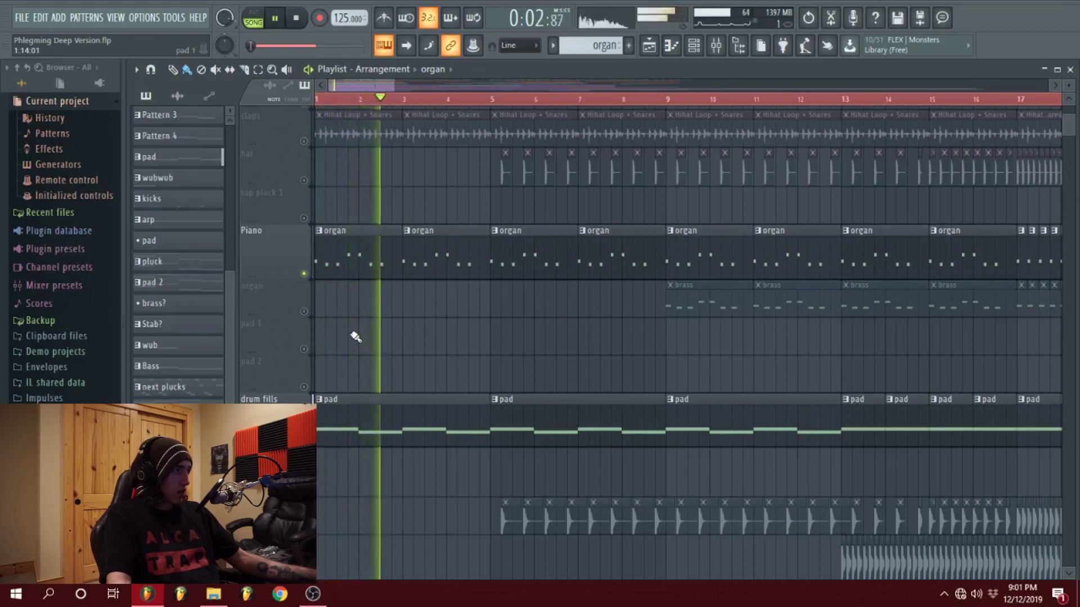
key("space")
Solo the organ track and play its brass clips from bar 9.
left_click(304, 311)
left_click(665, 91)
left_click(645, 98)
right_click(304, 311)
key("space")
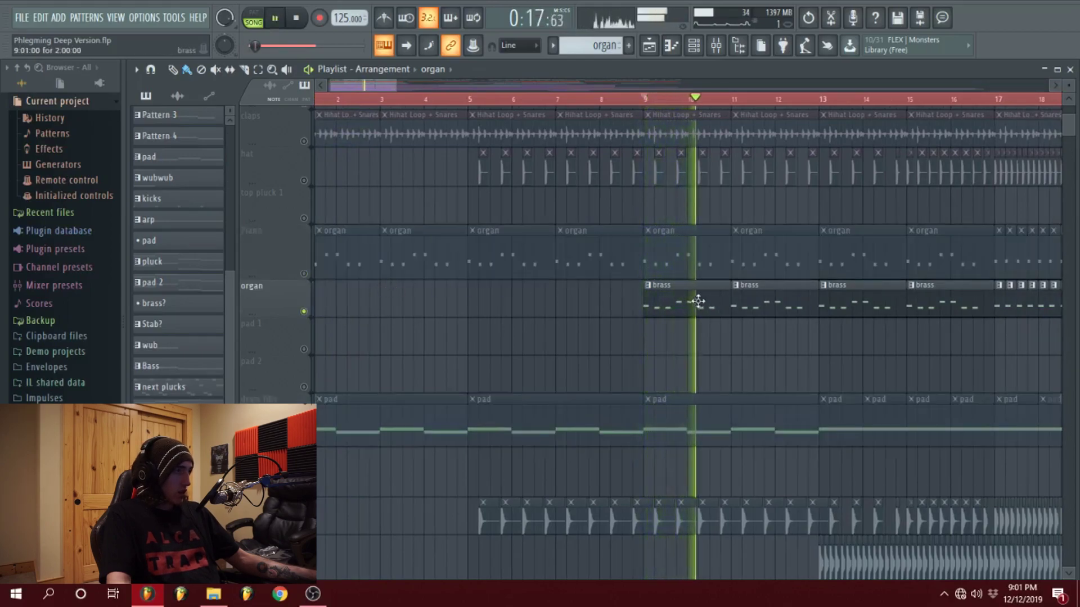
key("space")
Show the brass pattern's reFX Nexus #2 channel and instrument, and return to the playlist.
key("F6")
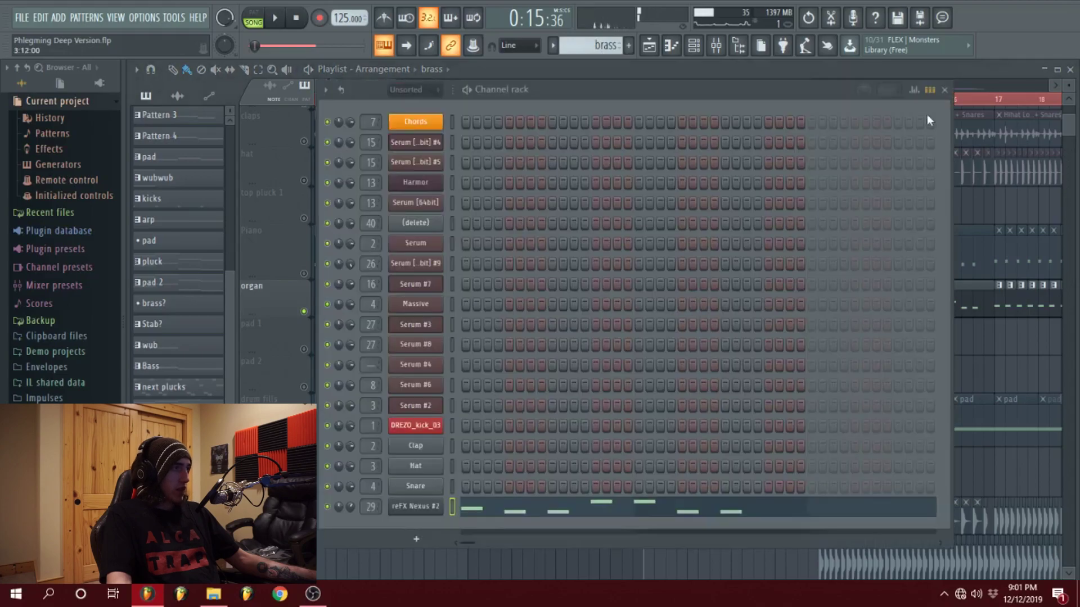
left_click(413, 506)
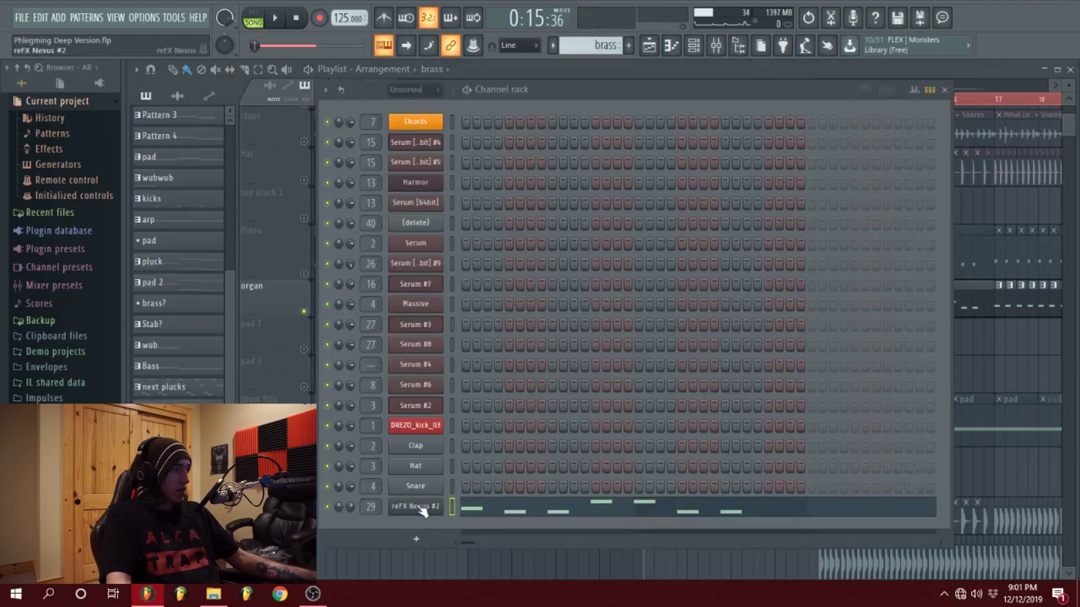
left_click(842, 70)
Lift the solo on the organ track and play the intro from bar 1 with all tracks enabled.
scroll(381, 86, "down", 5)
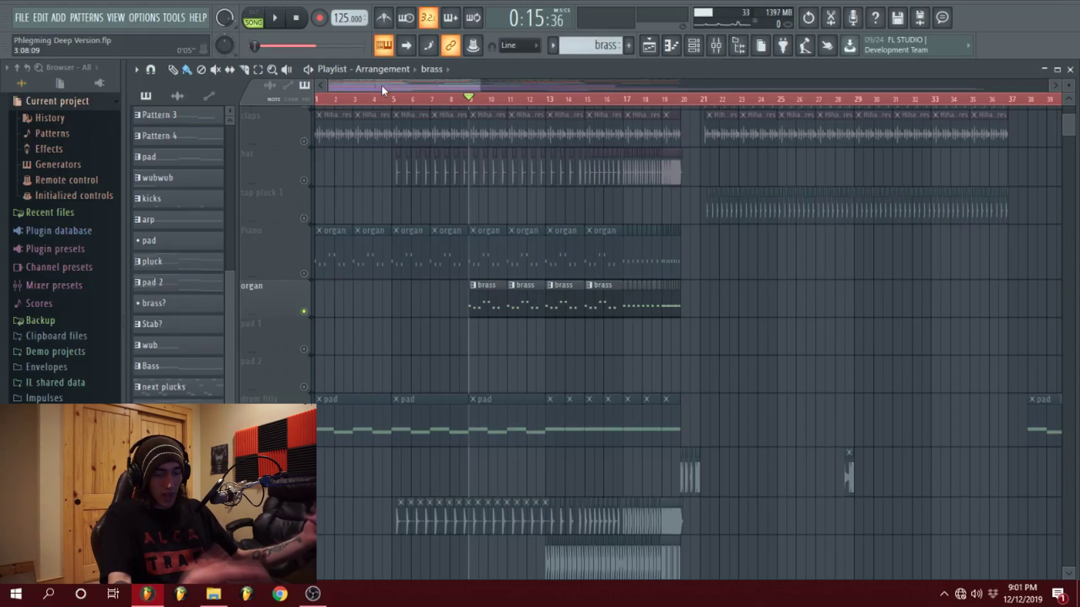
right_click(309, 316)
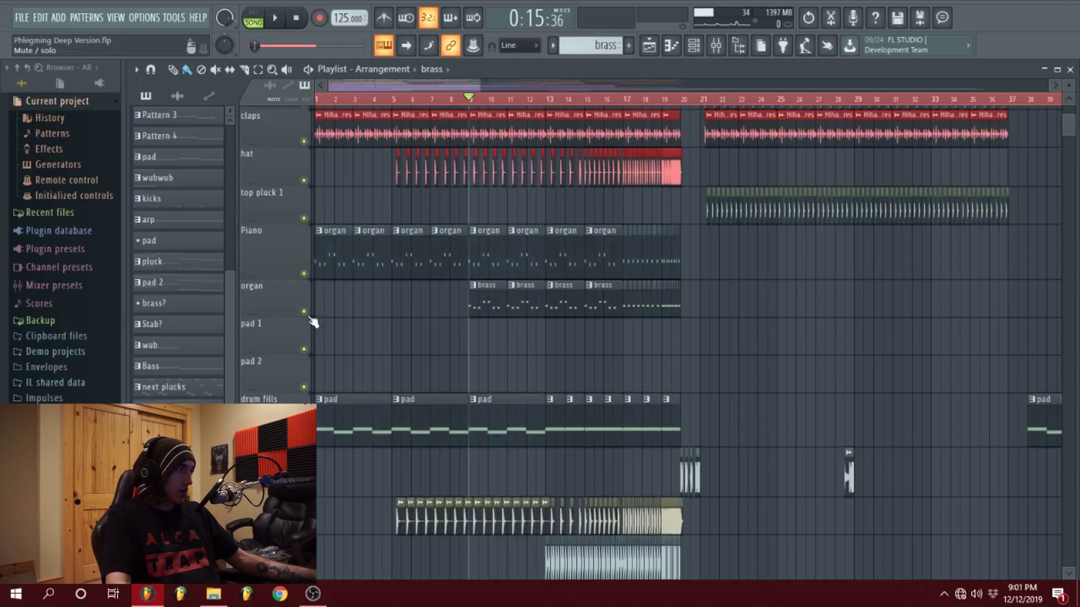
scroll(332, 317, "up", 4)
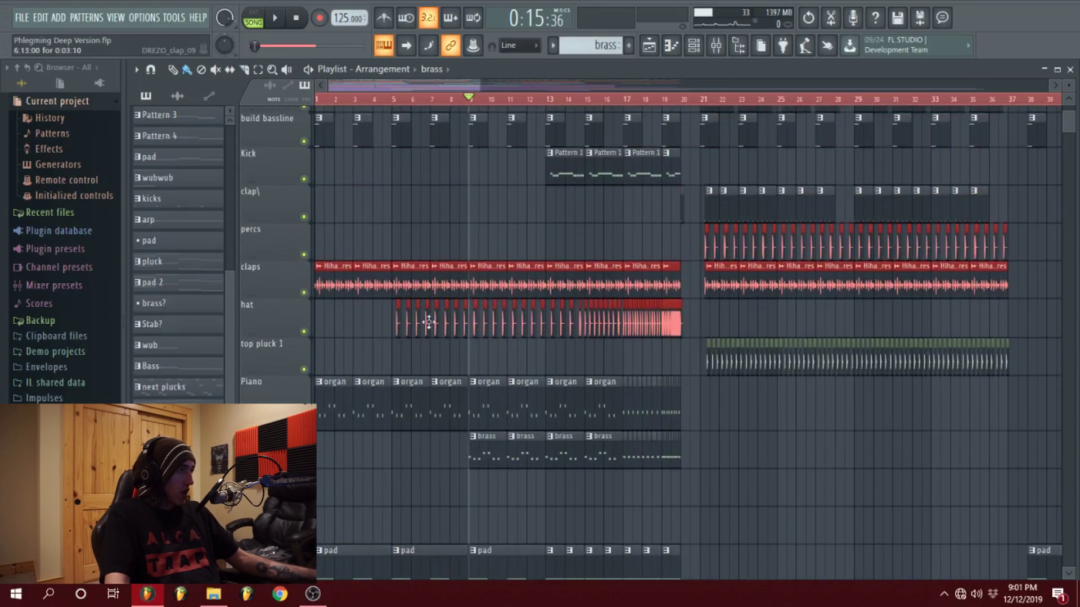
left_click_drag(378, 101, 261, 100)
left_click(365, 198)
right_click(375, 205)
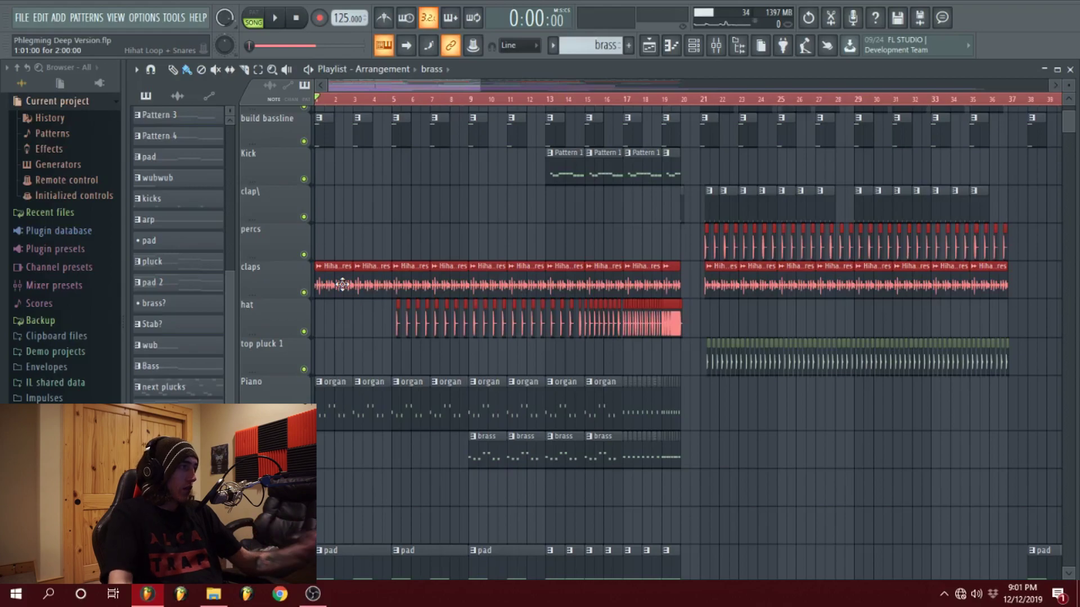
key("space")
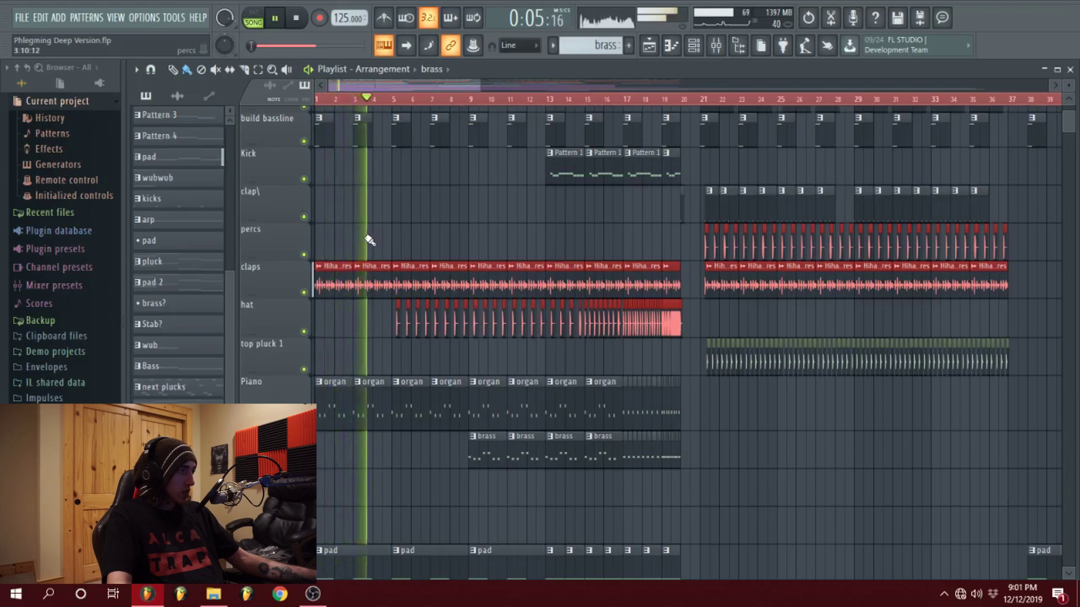
key("space")
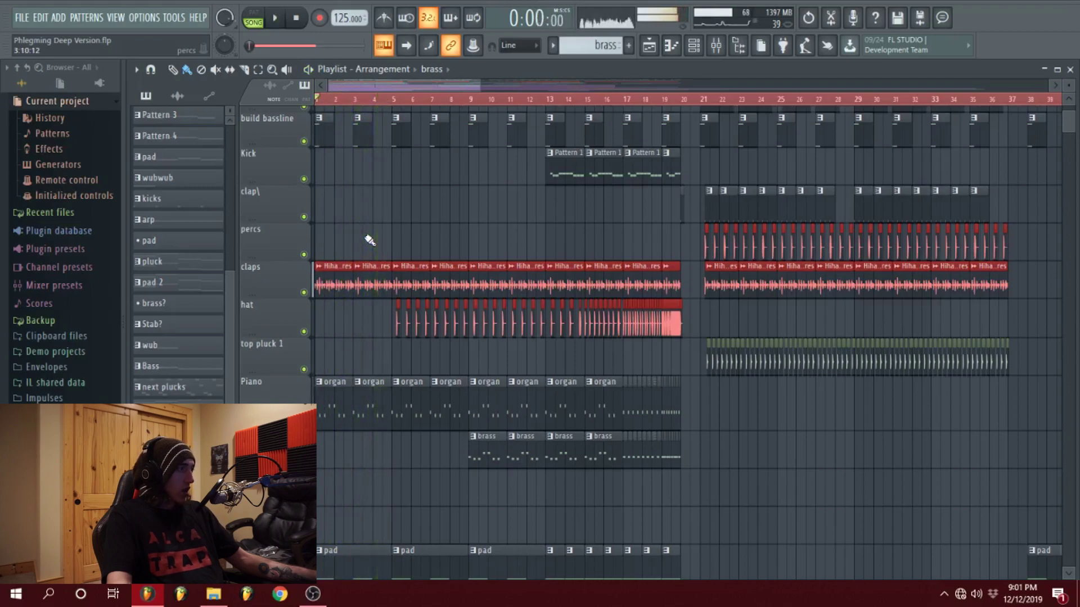
Review the intro's layers from Piano up to build bassline and replay the opening briefly.
scroll(377, 270, "down", 3)
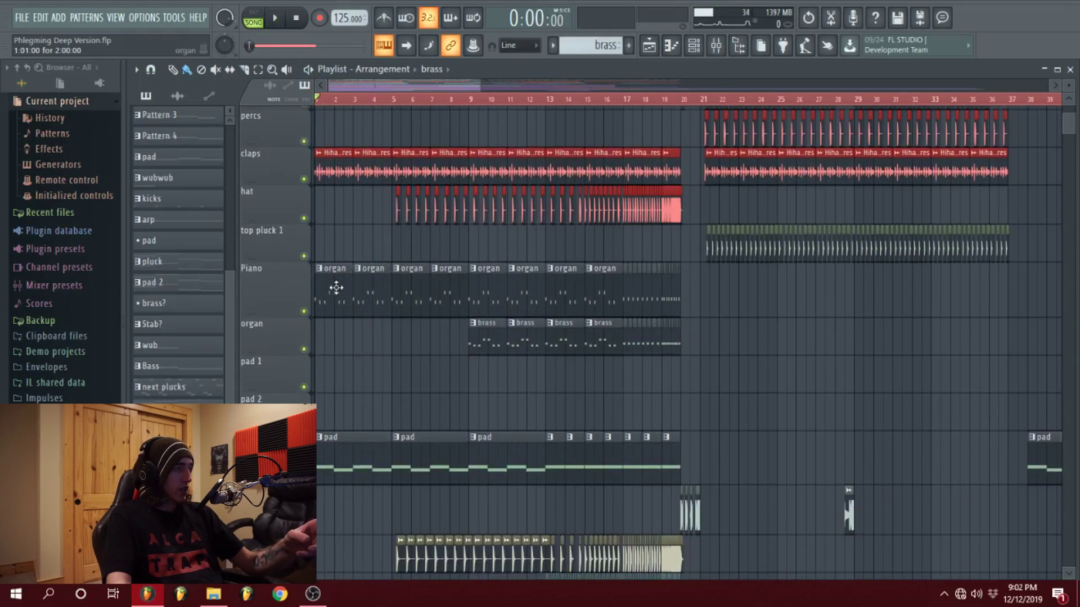
scroll(391, 278, "up", 6)
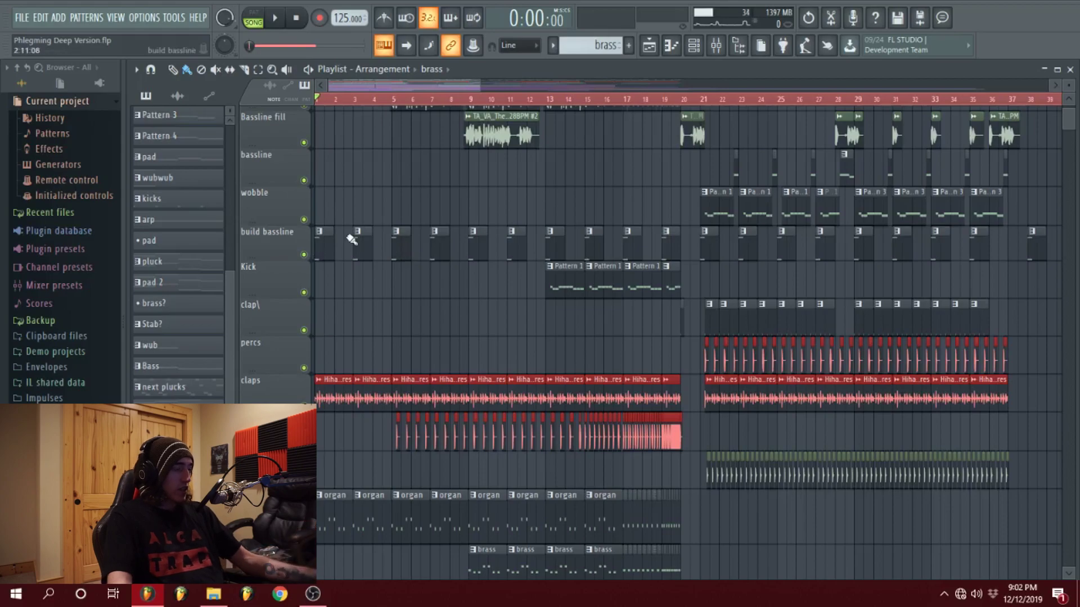
key("space")
key("space")
Solo the fx impacts track and play its repeated audio clips from bar 1.
scroll(371, 292, "down", 2)
scroll(385, 311, "down", 10)
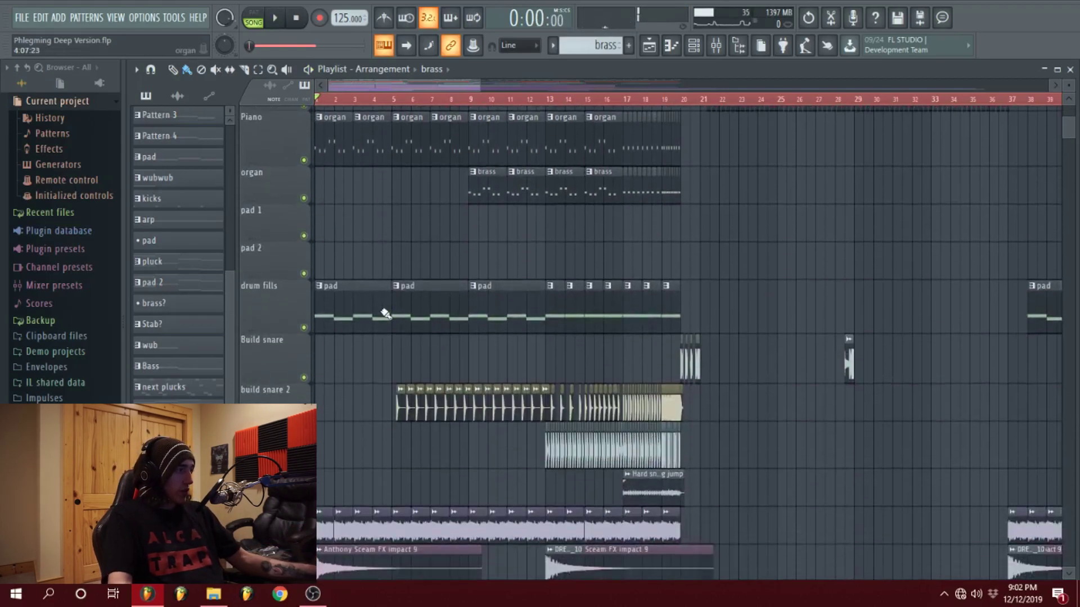
right_click(303, 349)
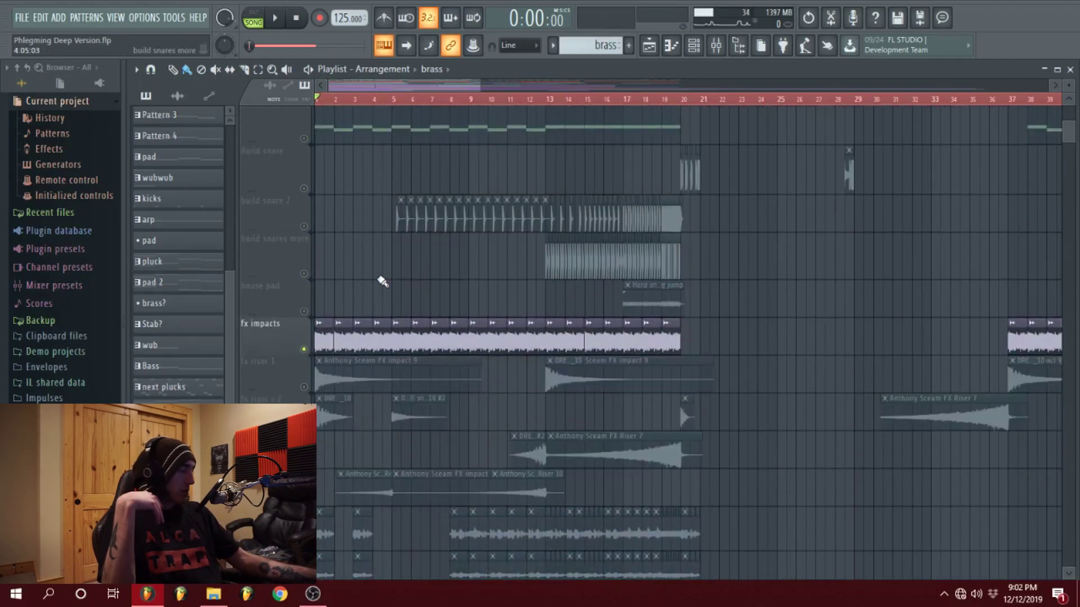
key("space")
key("space")
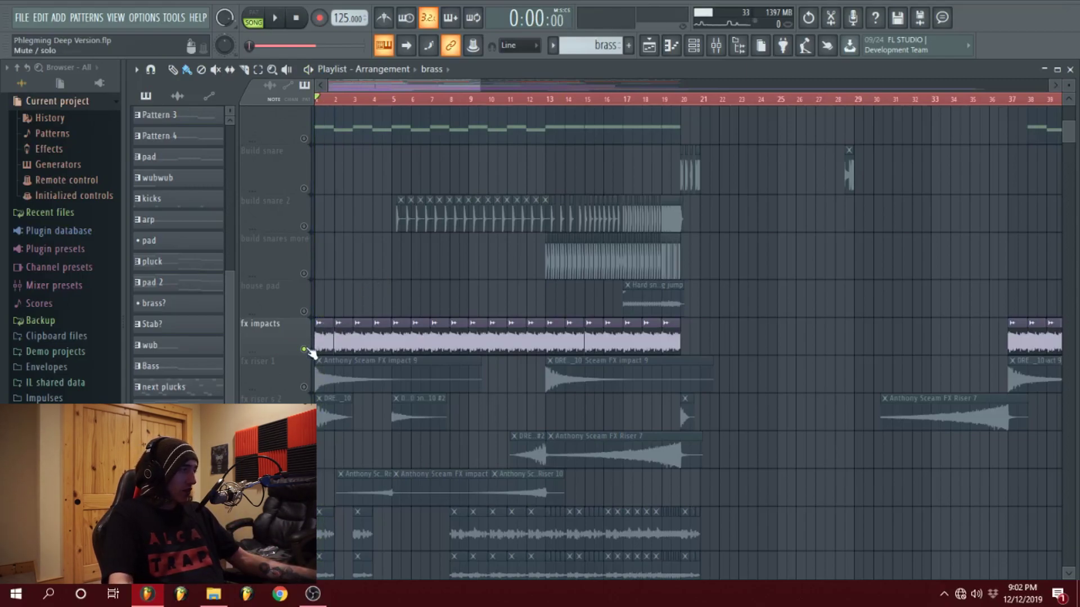
Lift the solo on the fx impacts track and show the opening 16 bars from the Vocals\ track down.
scroll(386, 314, "up", 10)
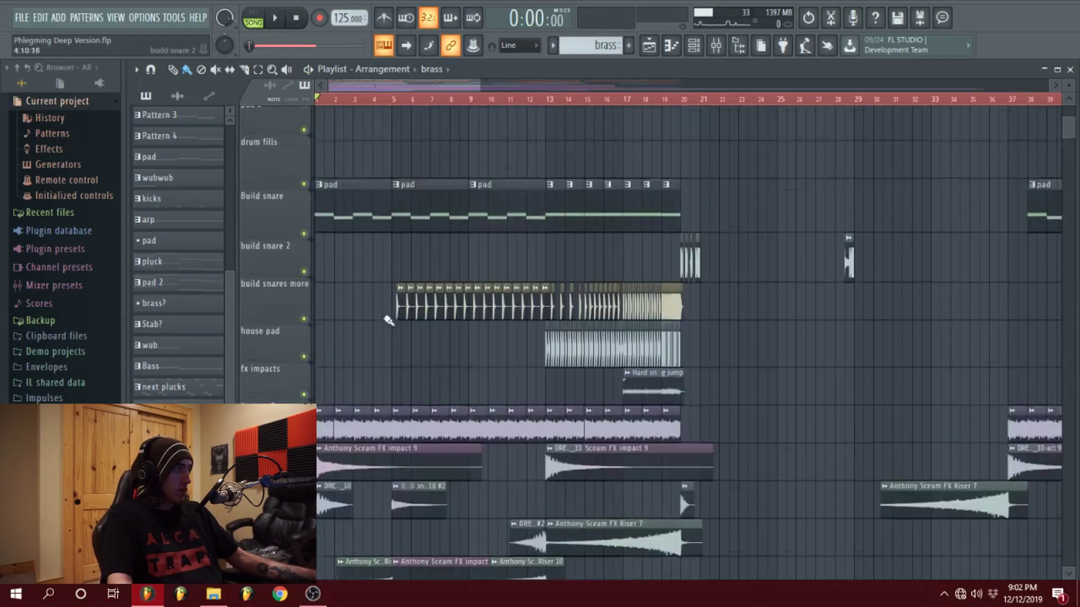
scroll(387, 84, "up", 5)
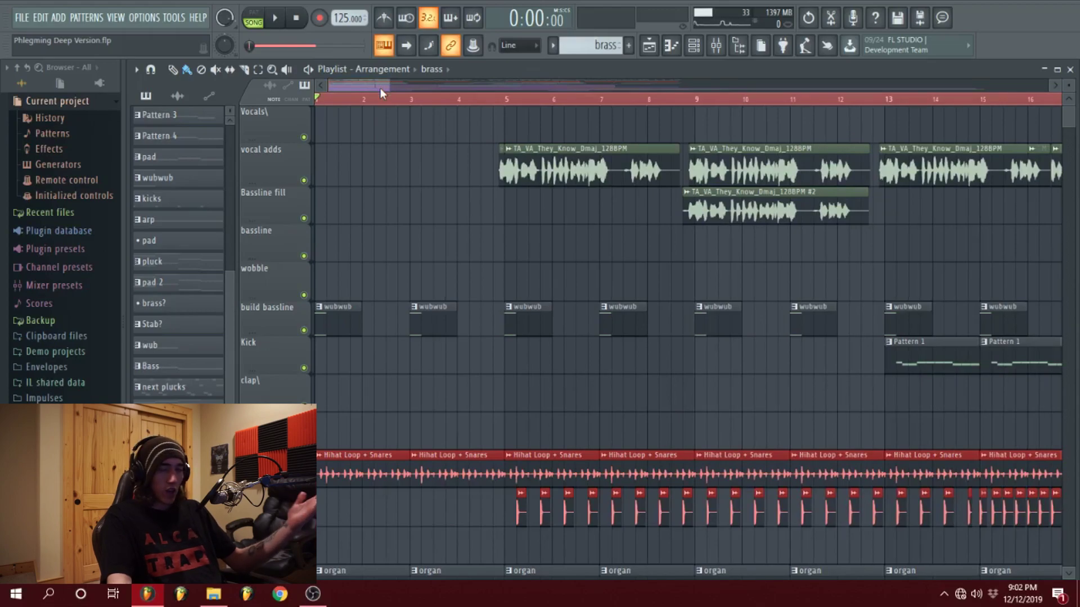
Solo the vocal adds track and play its vocal clips from just before bar 5.
scroll(367, 88, "up", 2)
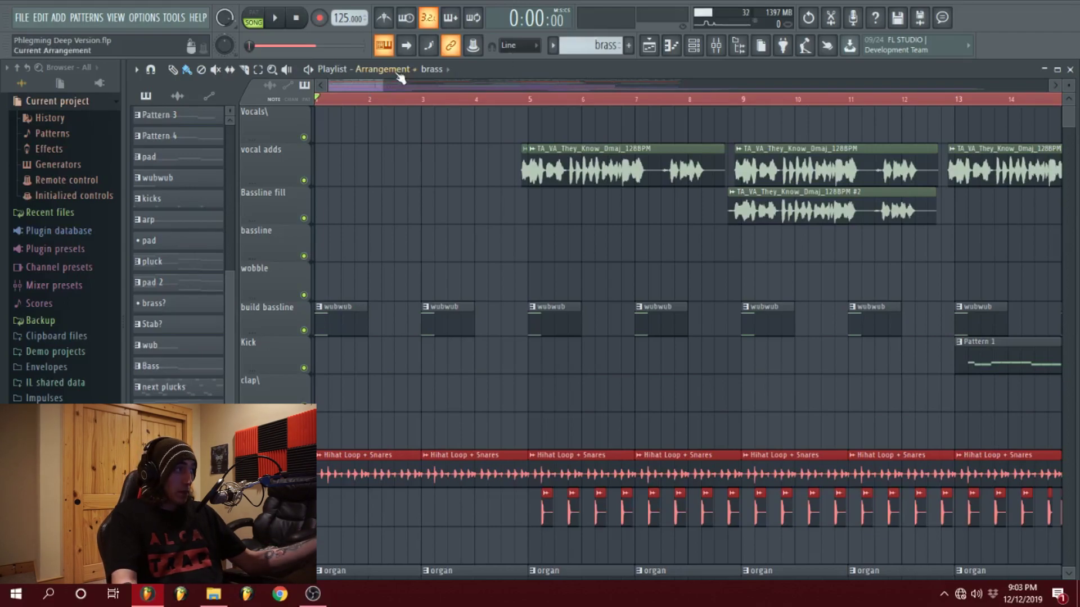
scroll(689, 337, "down", 1)
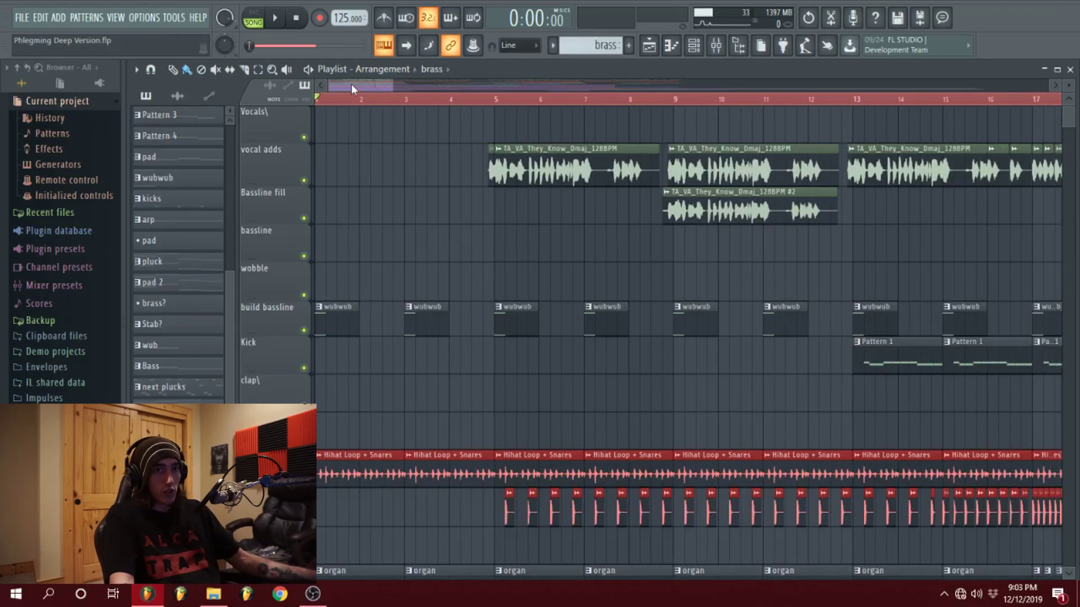
scroll(383, 83, "up", 1)
left_click(492, 100)
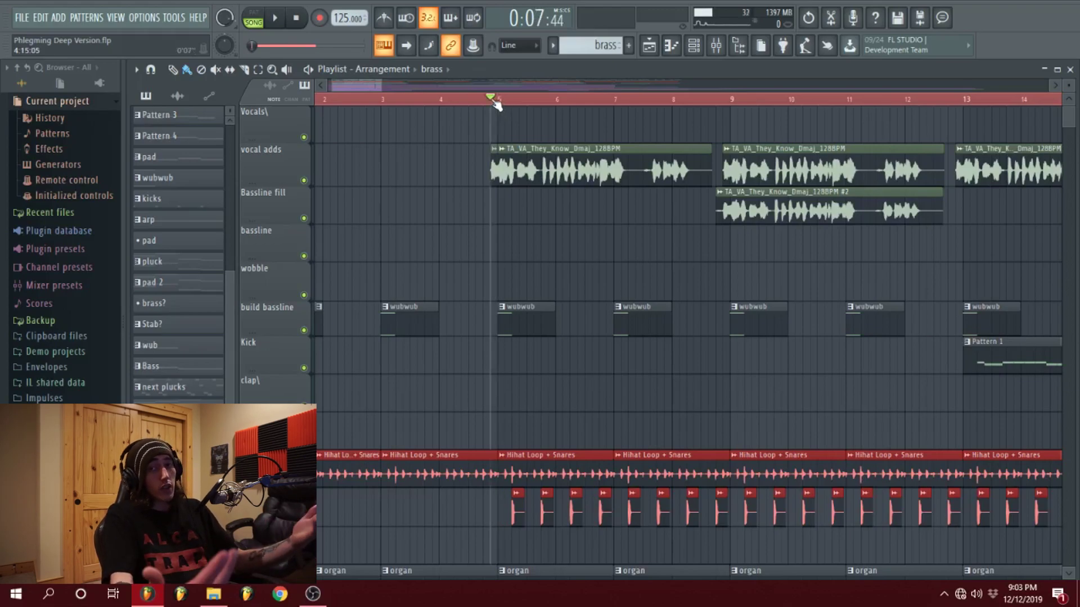
right_click(311, 180)
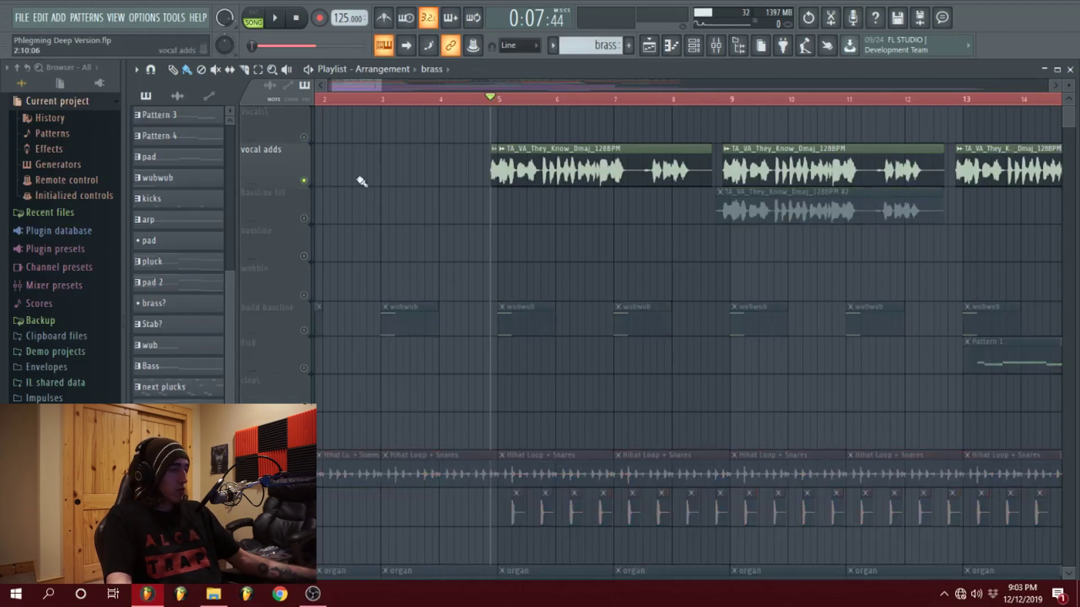
key("space")
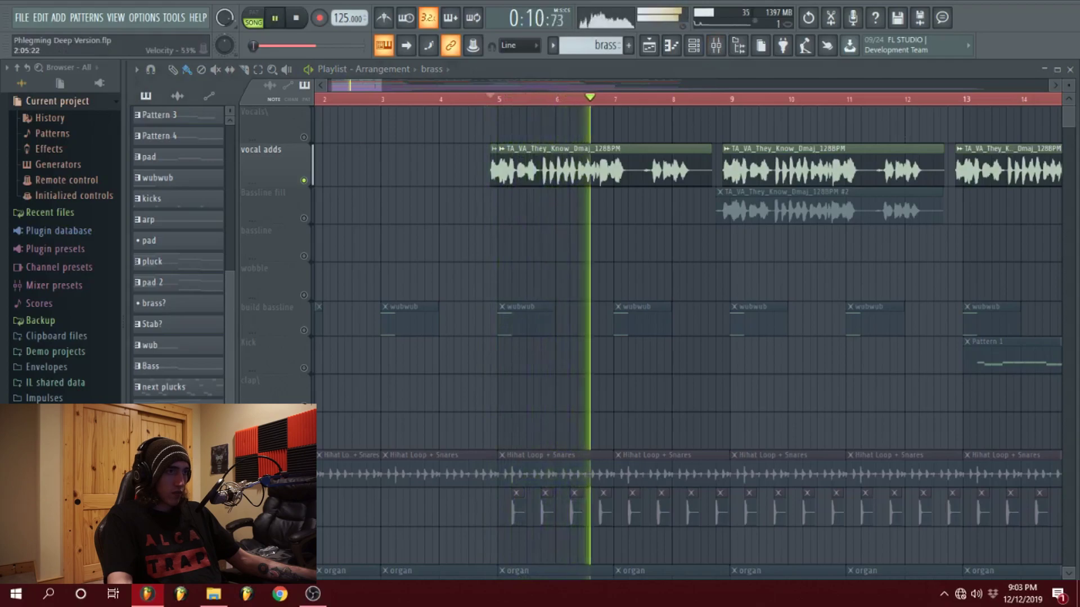
key("space")
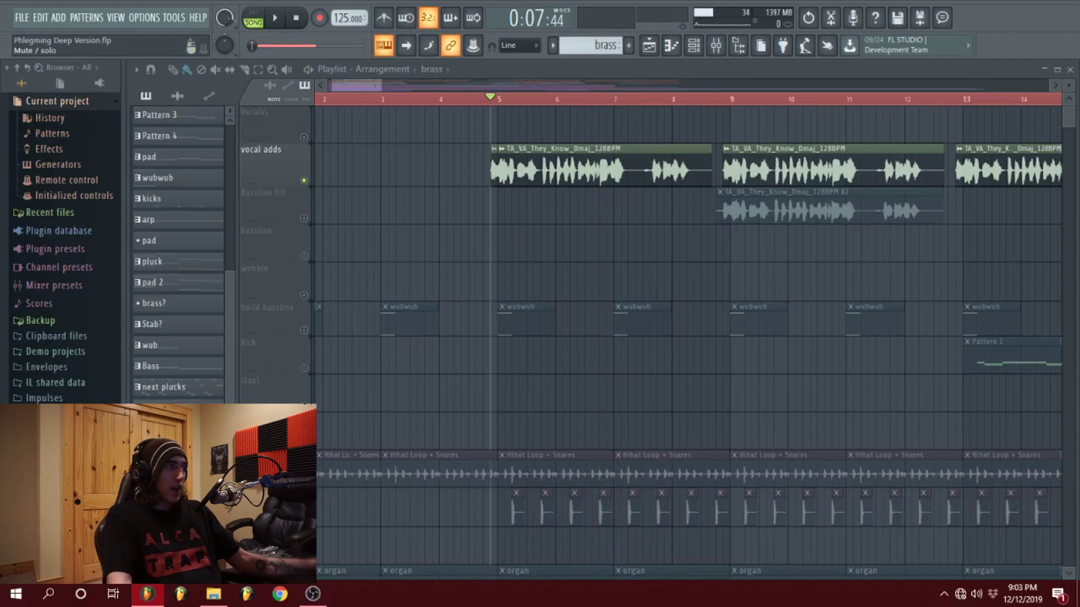
Lift the solo on the vocal adds track and play from just before bar 5 into bar 9 with all tracks enabled.
scroll(376, 84, "down", 5)
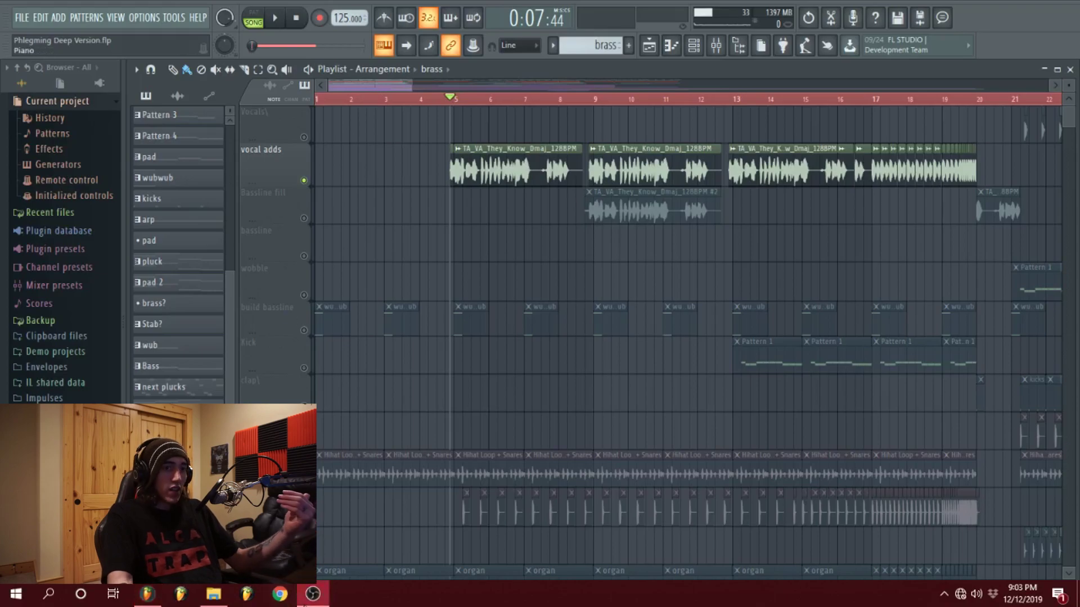
left_click(376, 77)
key("Escape")
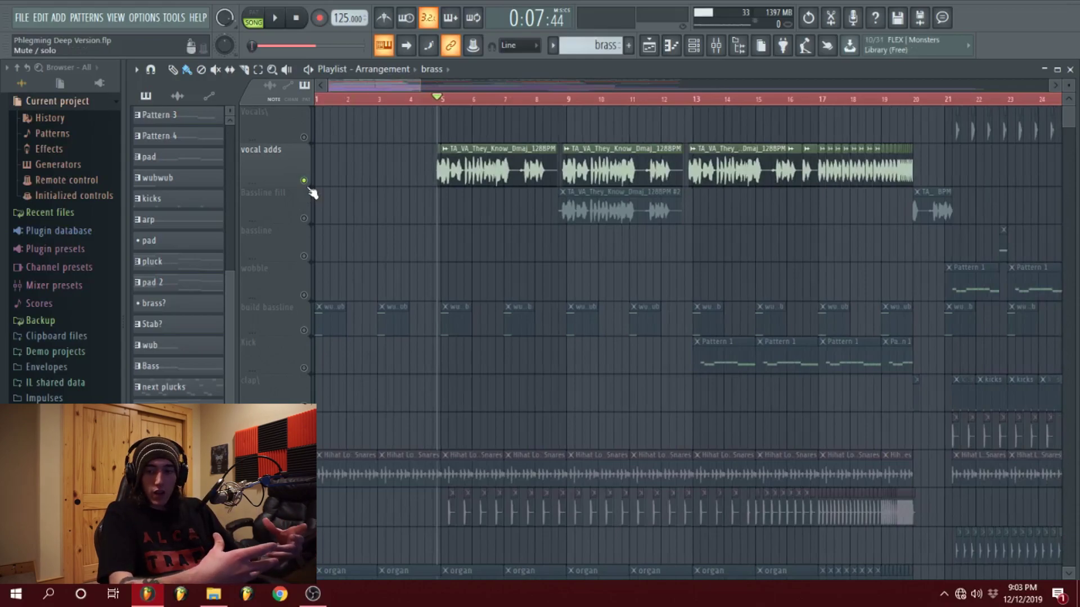
key("space")
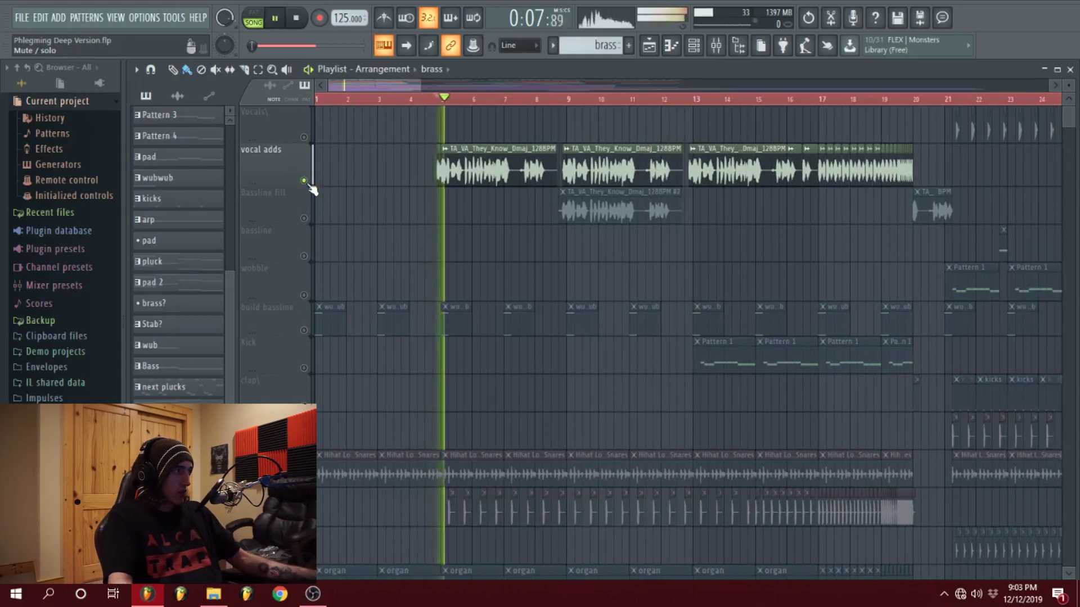
right_click(305, 181)
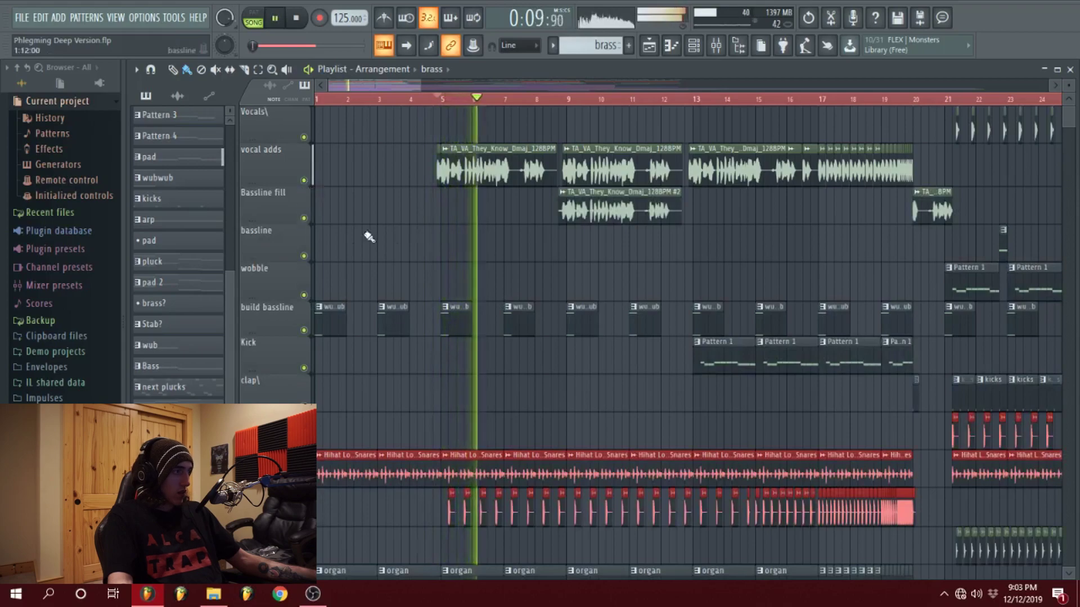
key("space")
key("space")
scroll(489, 221, "down", 2)
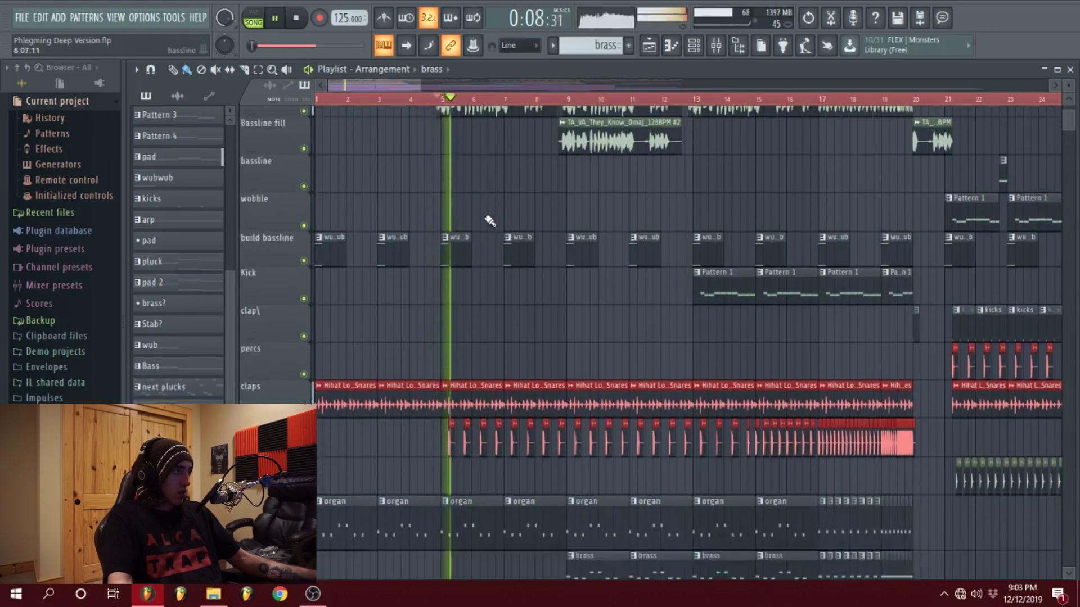
scroll(490, 222, "down", 3)
scroll(499, 243, "up", 4)
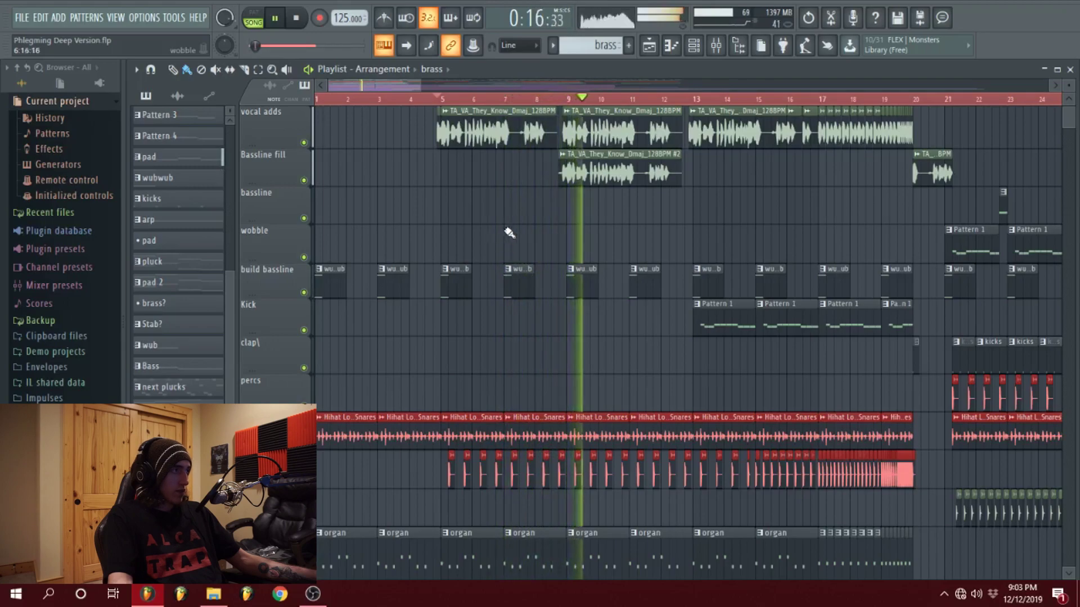
key("space")
Review the clap, organ, brass and pad layers around bar 9 and briefly play from just before that bar.
left_click(565, 101)
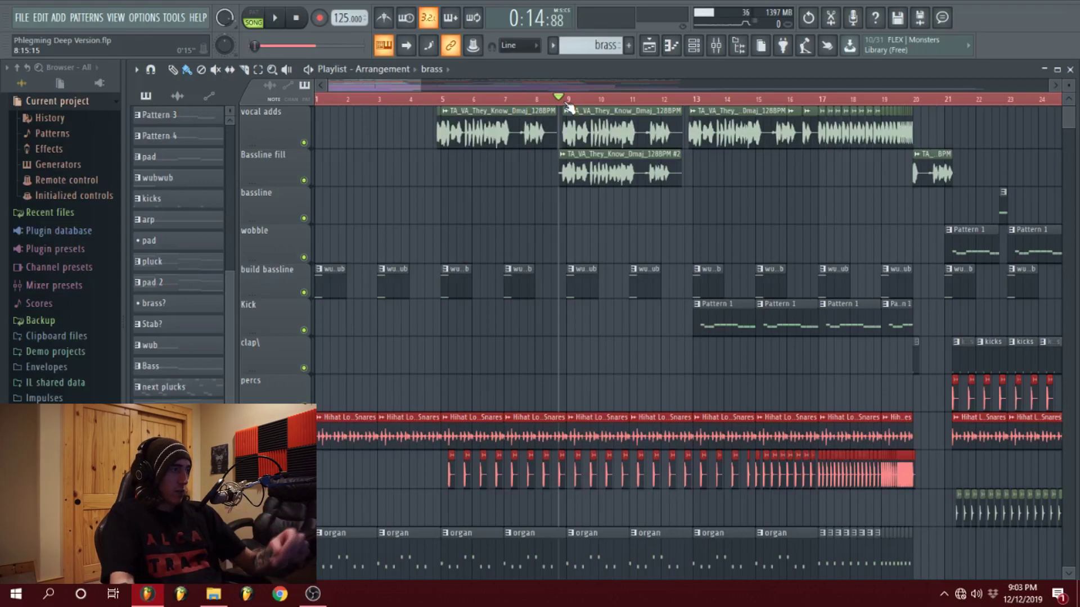
scroll(699, 275, "down", 5)
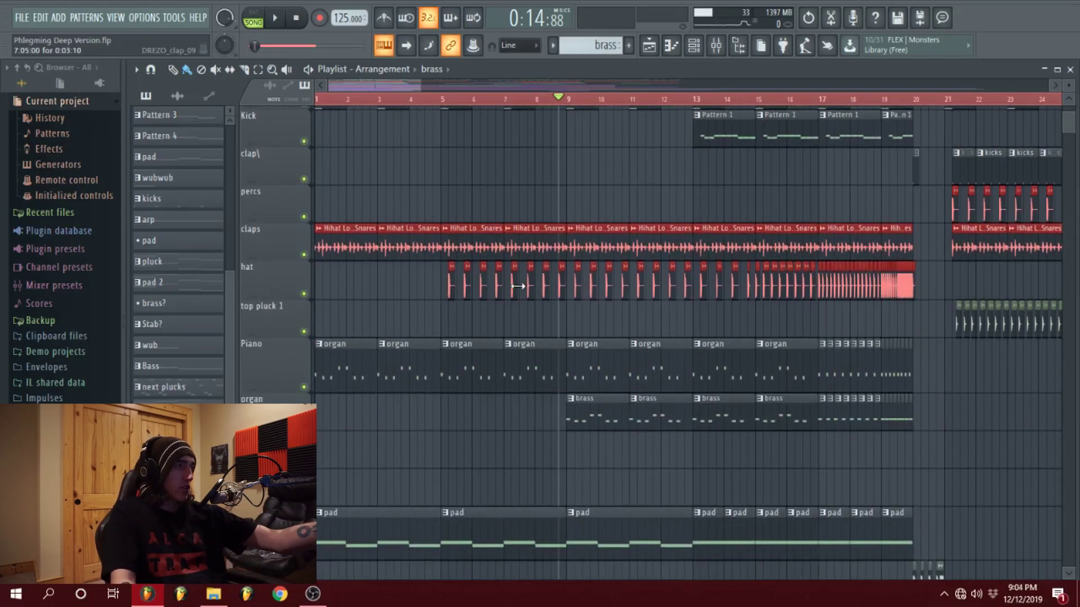
scroll(634, 282, "down", 4)
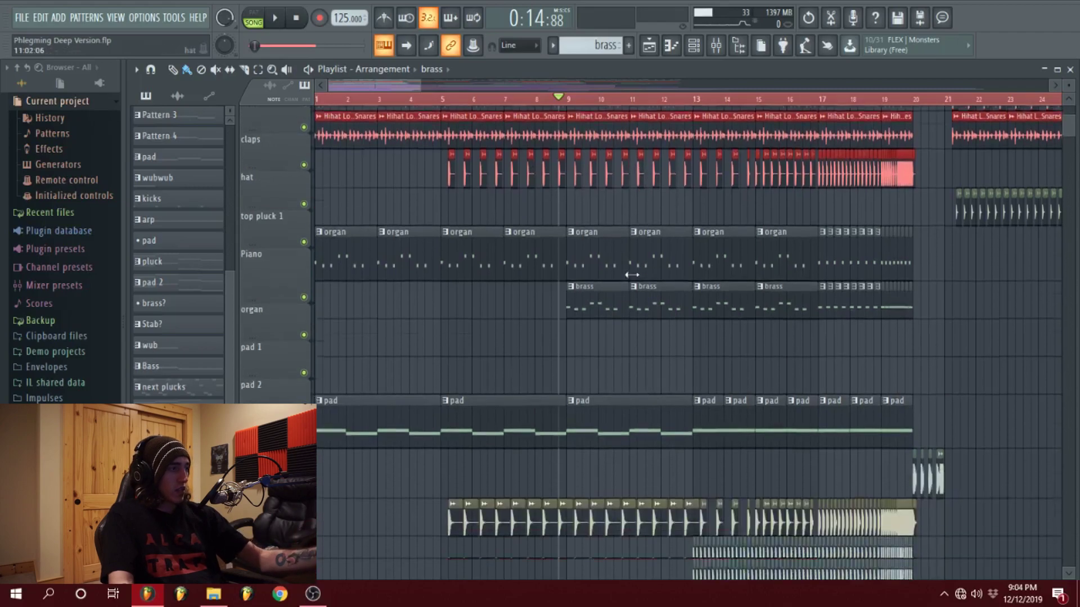
scroll(637, 274, "up", 3)
scroll(640, 272, "down", 4)
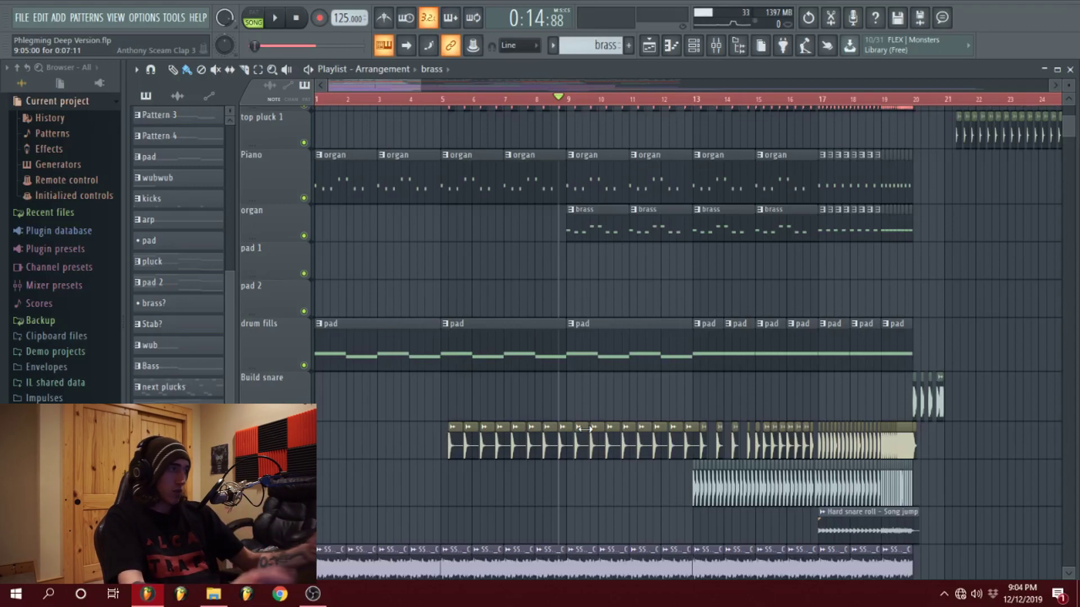
key("space")
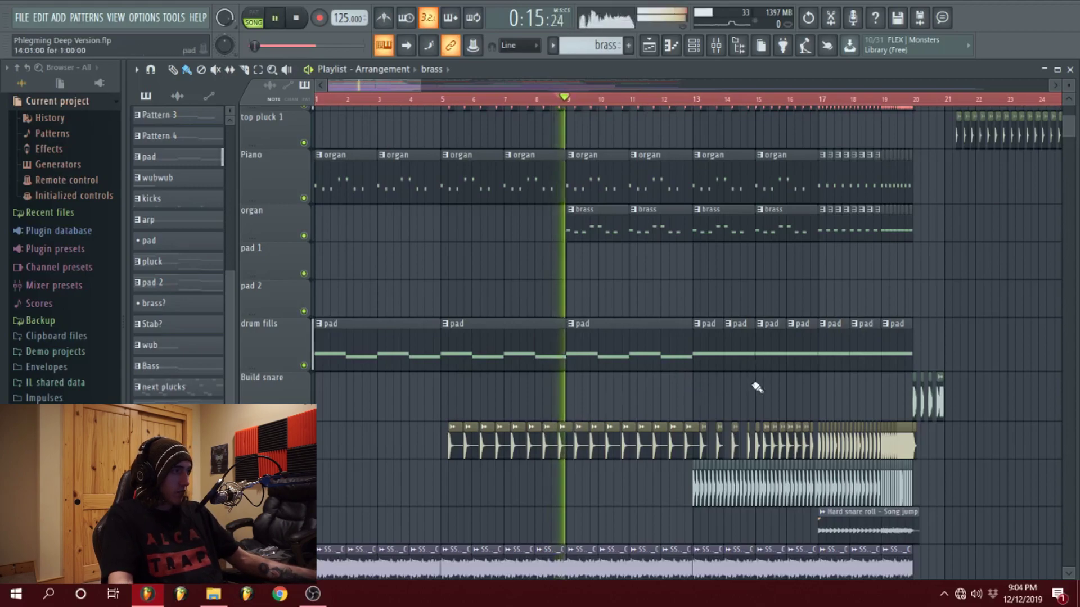
key("space")
Review the build snare layers and play the build from just before bar 13 up to bar 20.
left_click(678, 99)
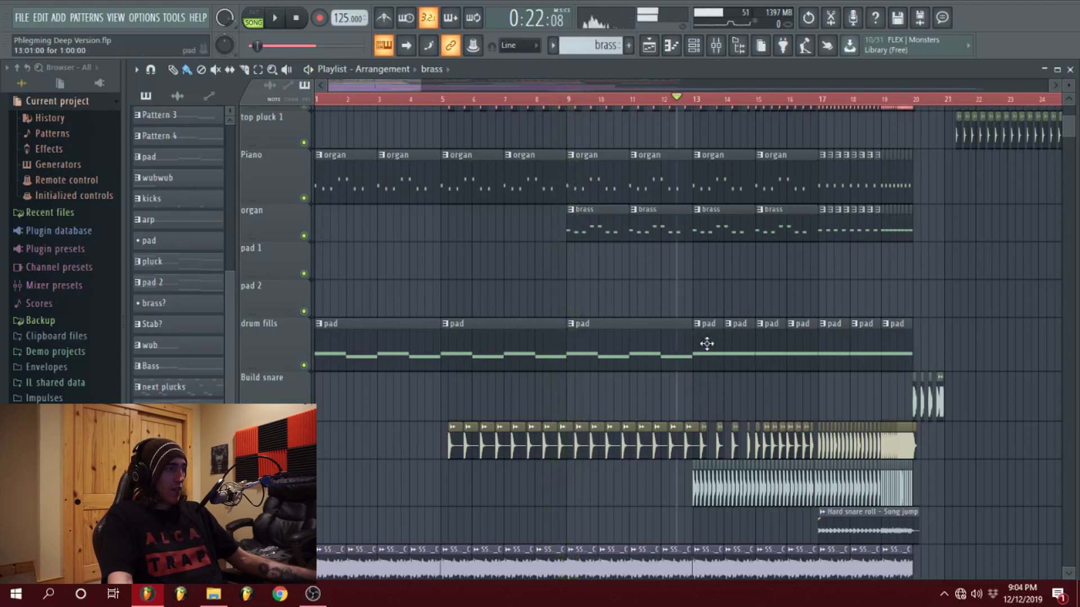
scroll(707, 344, "down", 3)
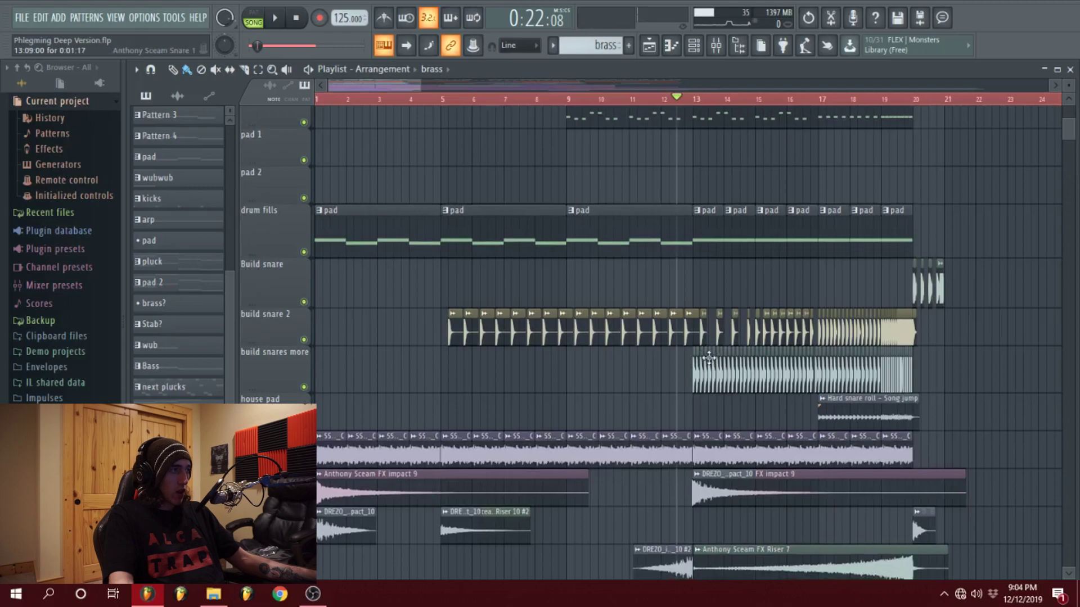
scroll(709, 358, "up", 5)
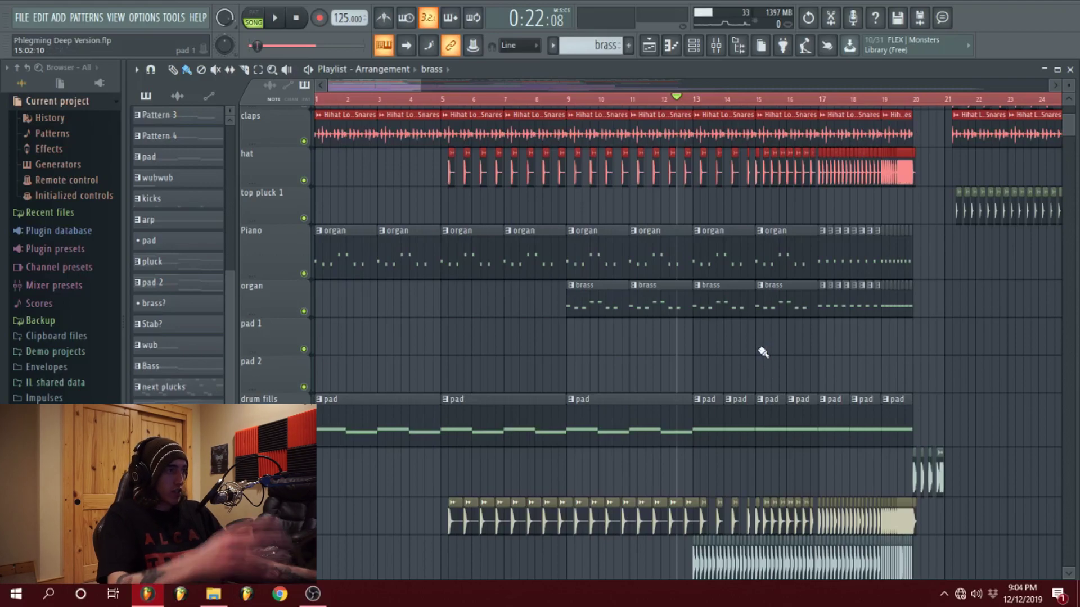
scroll(715, 446, "down", 3)
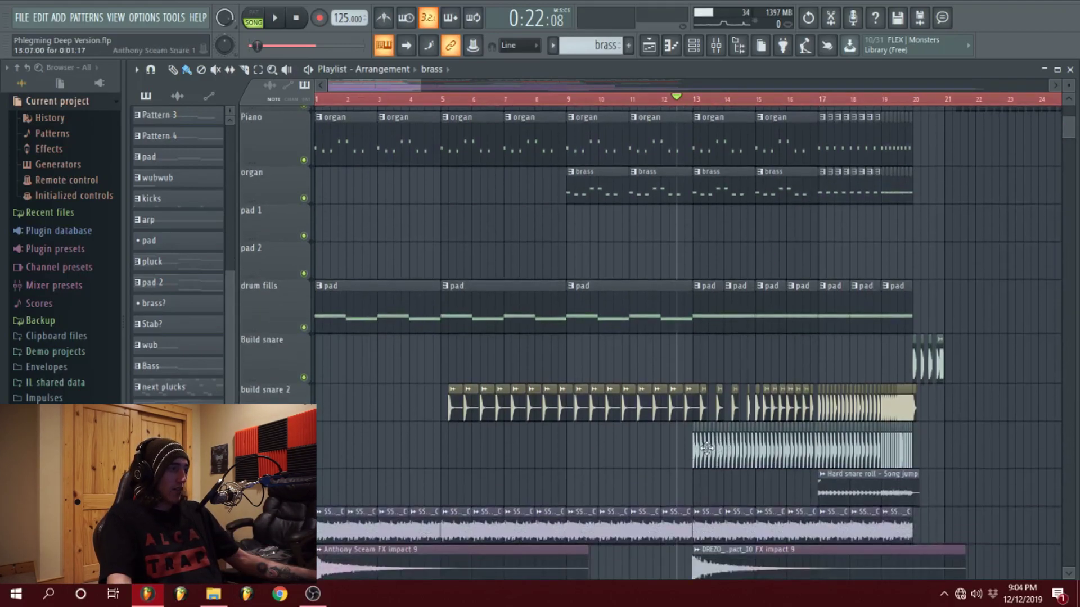
key("space")
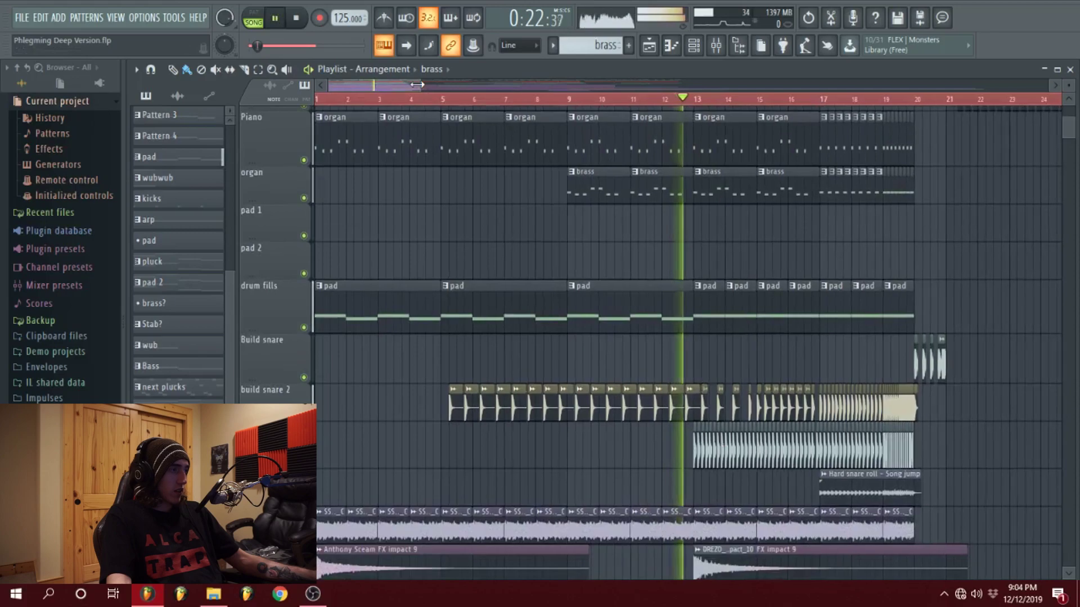
scroll(710, 451, "up", 3)
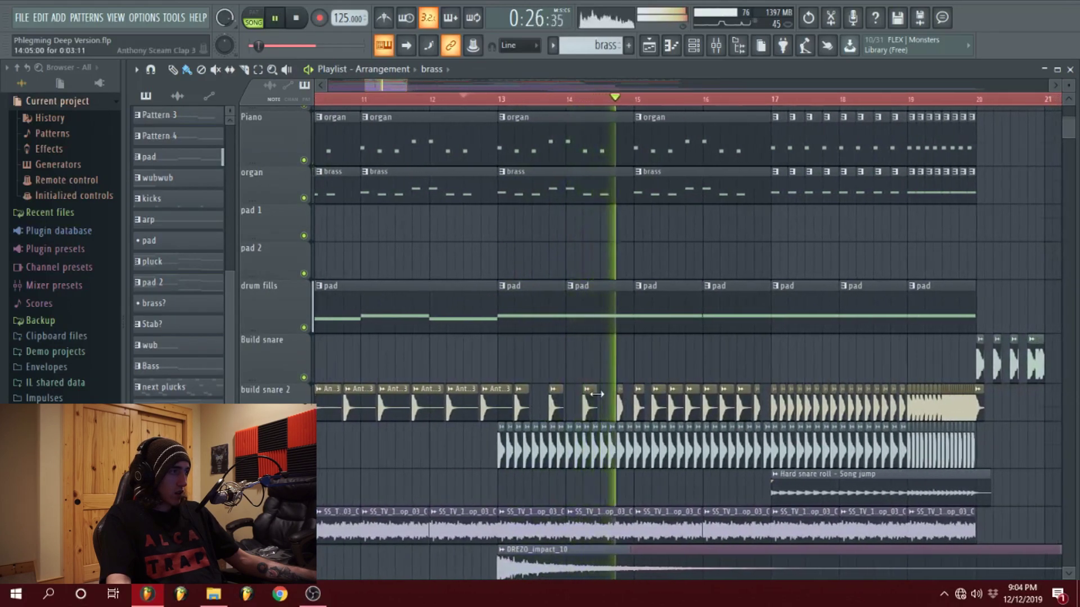
scroll(583, 376, "down", 4)
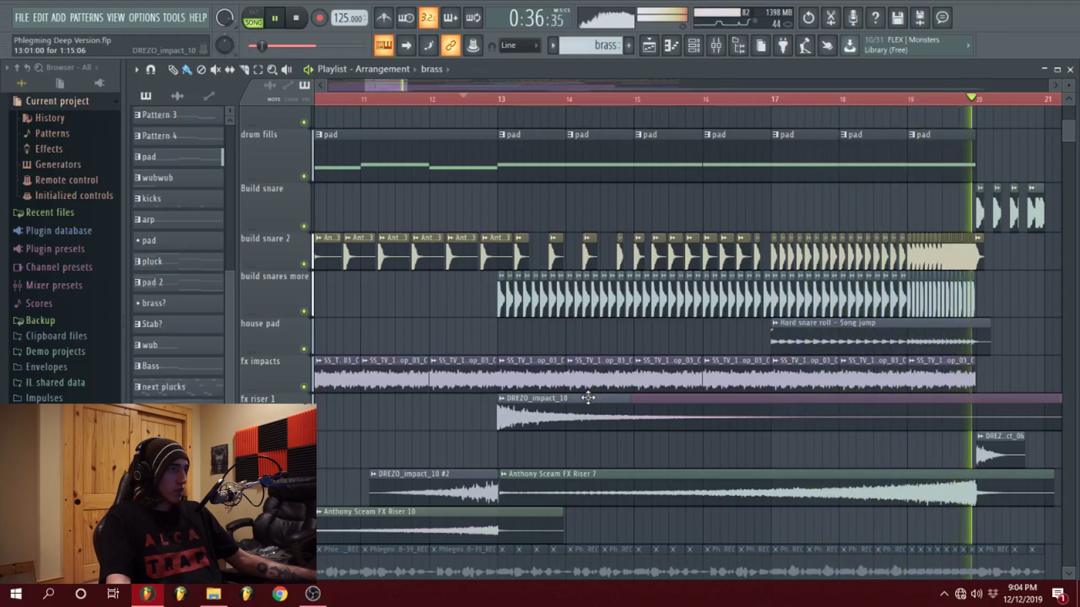
key("space")
Review the build's vocal, bassline and kick tracks and place the playhead at bar 13.
scroll(689, 471, "up", 7)
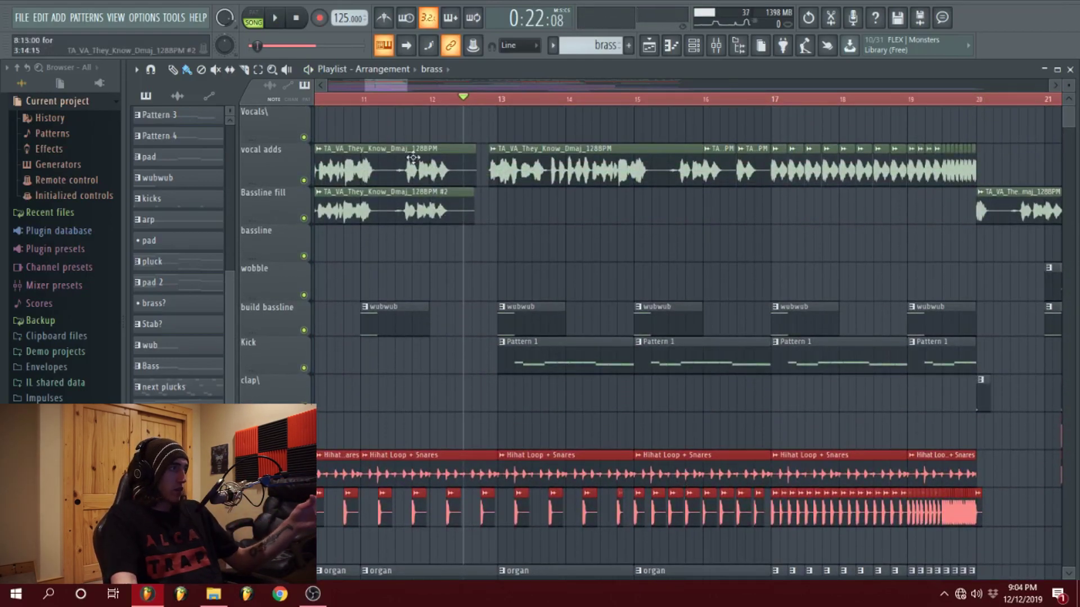
scroll(560, 85, "down", 4)
scroll(387, 84, "down", 3)
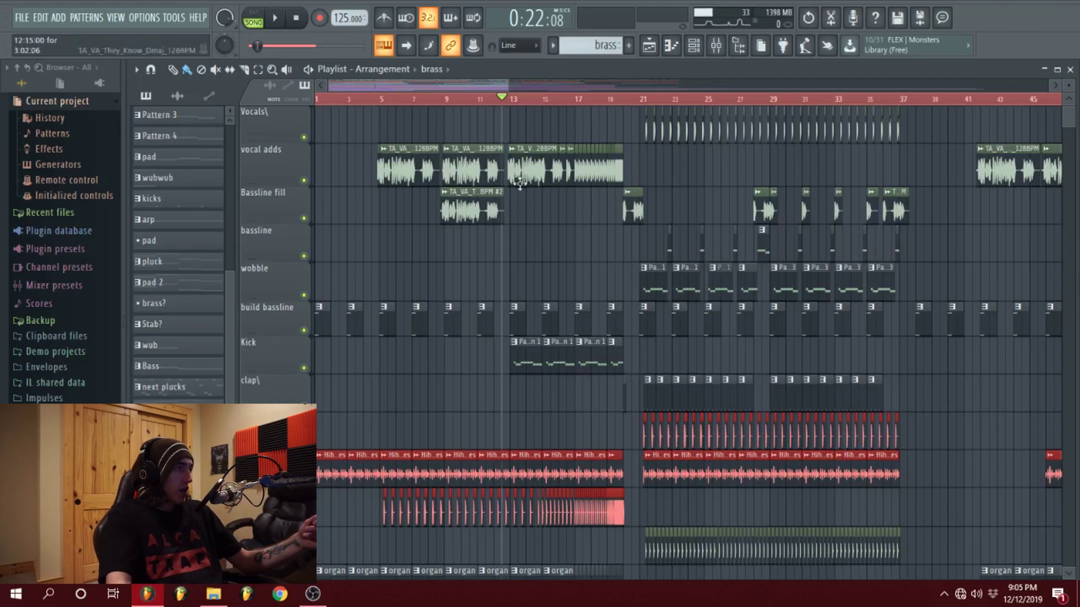
scroll(464, 84, "up", 3)
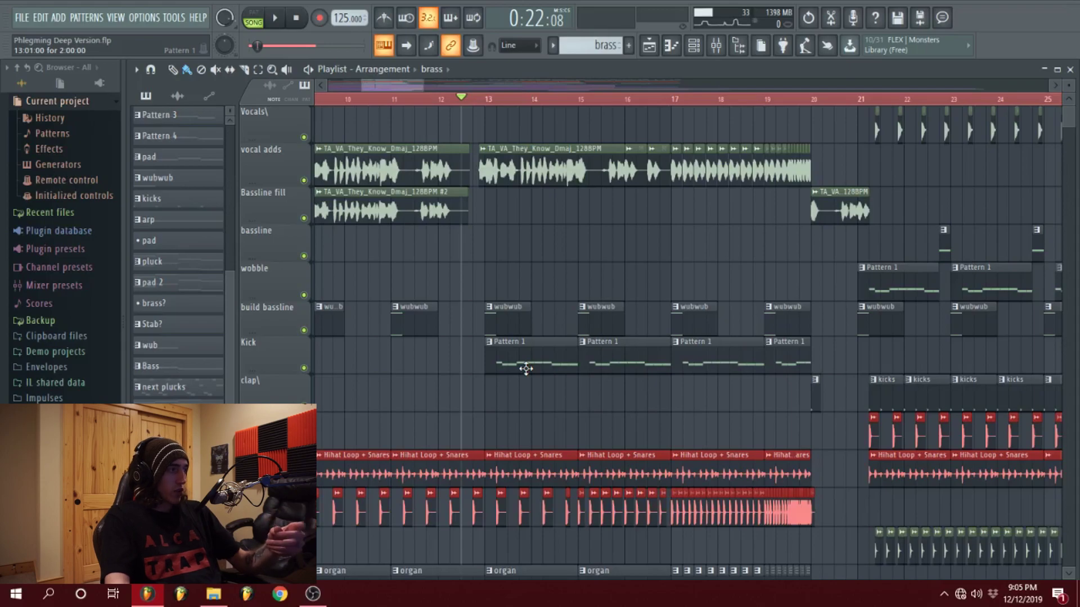
left_click(484, 99)
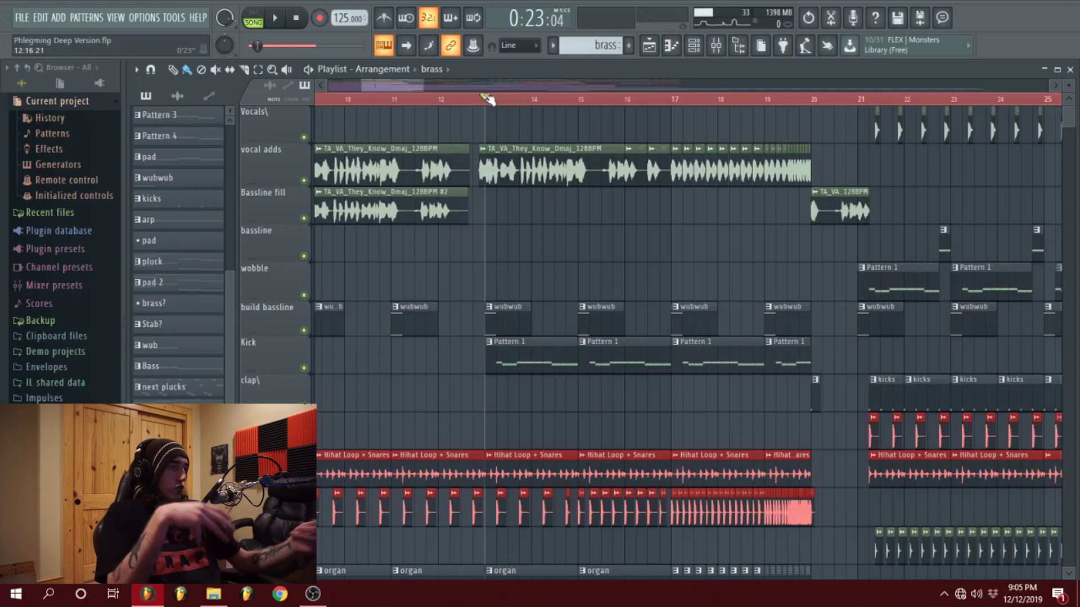
Examine the build's pitch, volume and filter automation clips around Tracks 35 to 45, and return to the uppermost tracks.
scroll(516, 224, "down", 10)
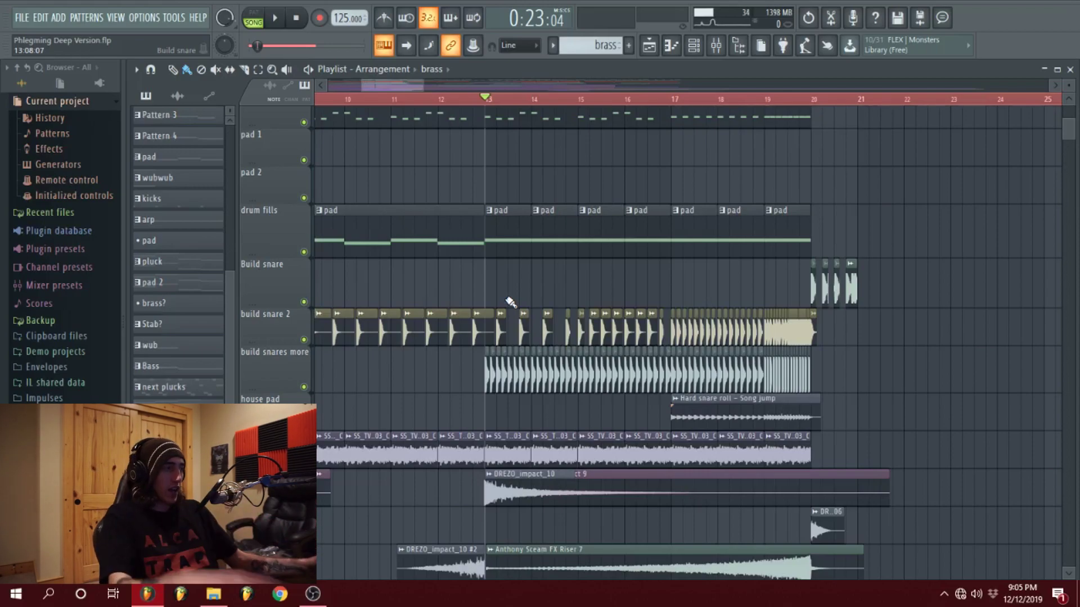
scroll(510, 302, "down", 15)
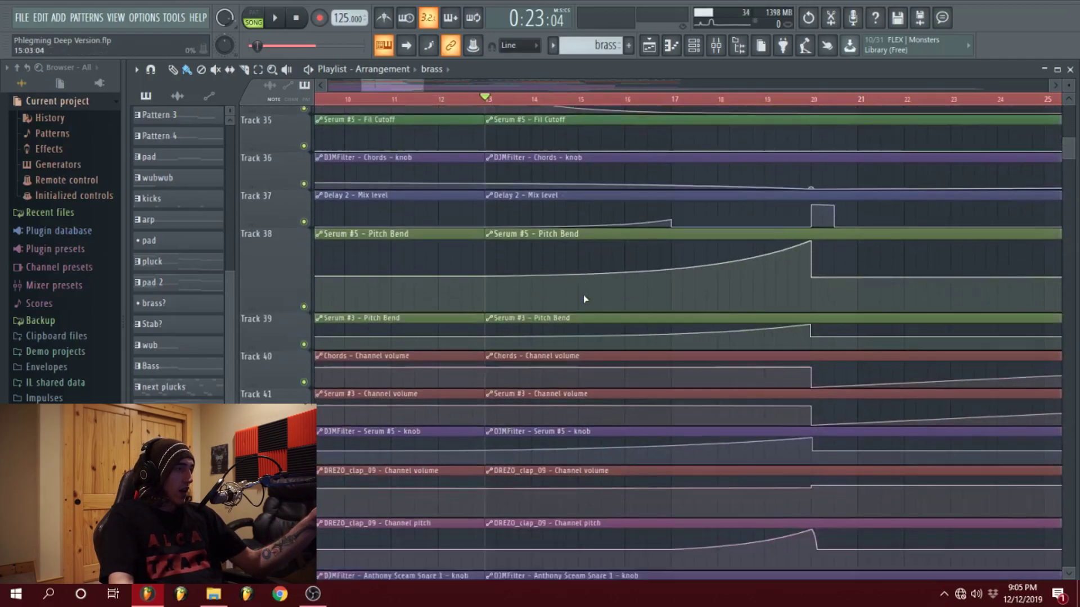
scroll(585, 300, "down", 5)
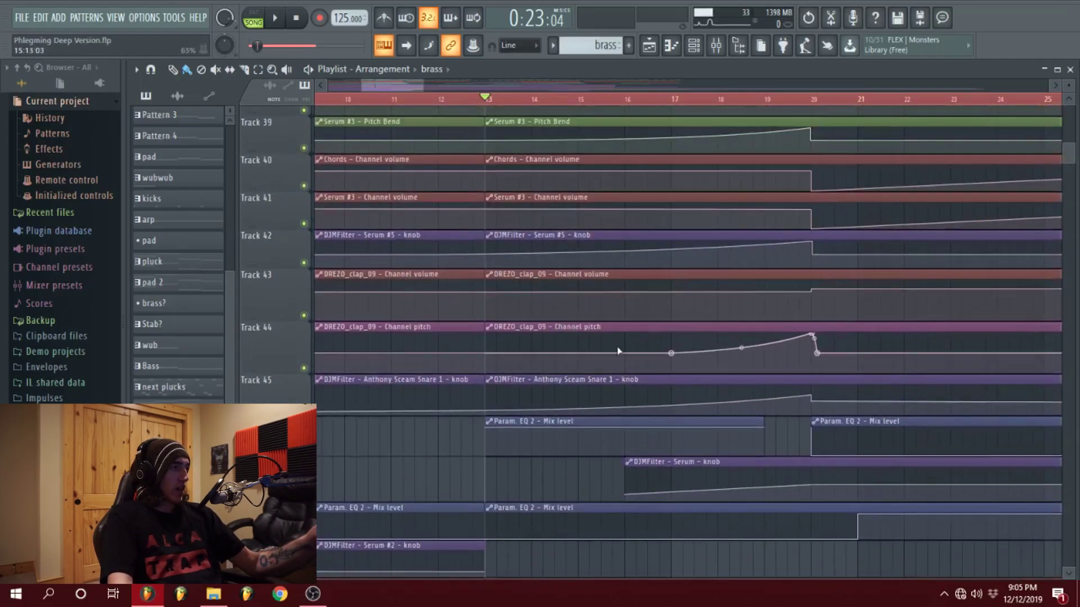
scroll(675, 371, "up", 1)
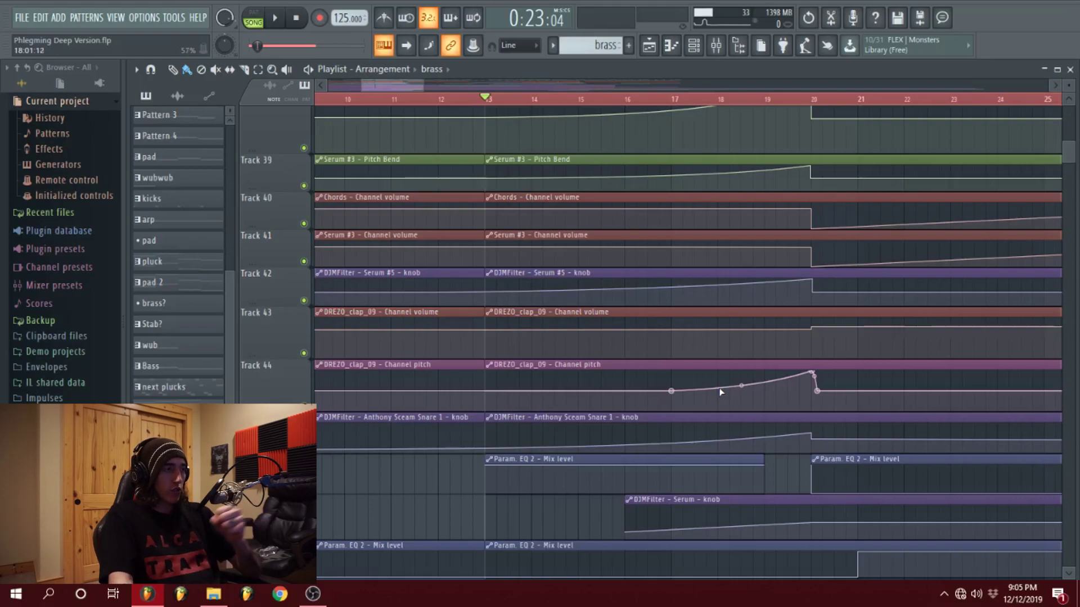
scroll(777, 401, "up", 20)
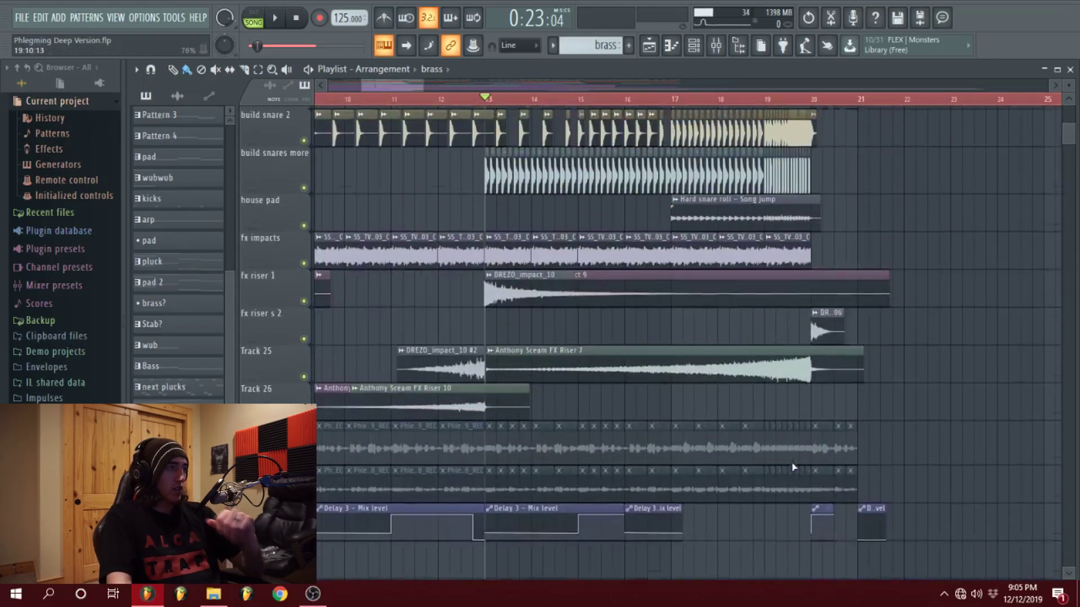
scroll(800, 473, "down", 4)
scroll(855, 445, "up", 10)
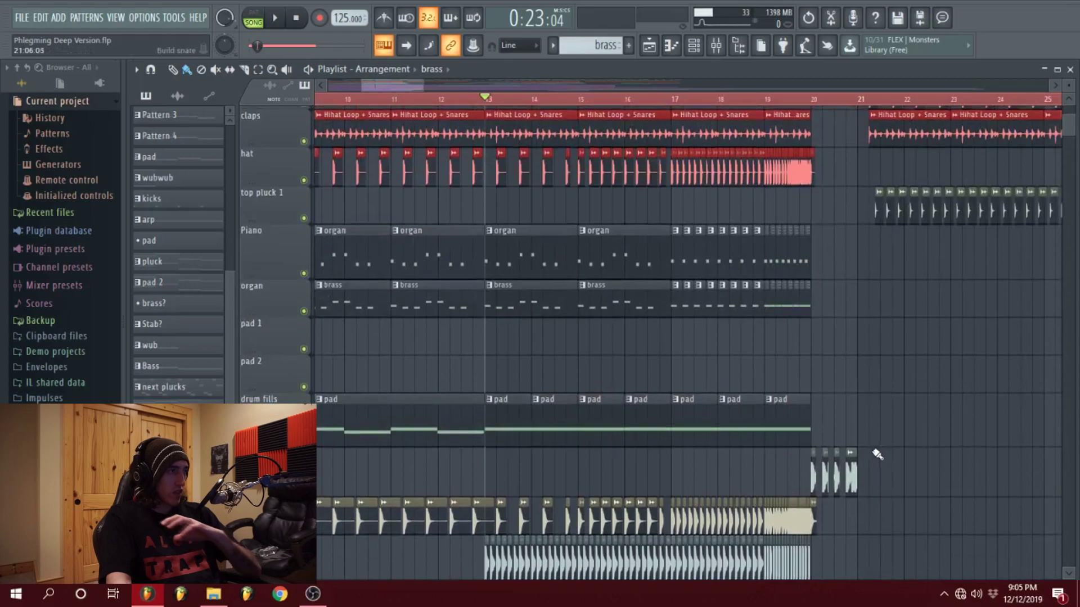
scroll(855, 448, "up", 3)
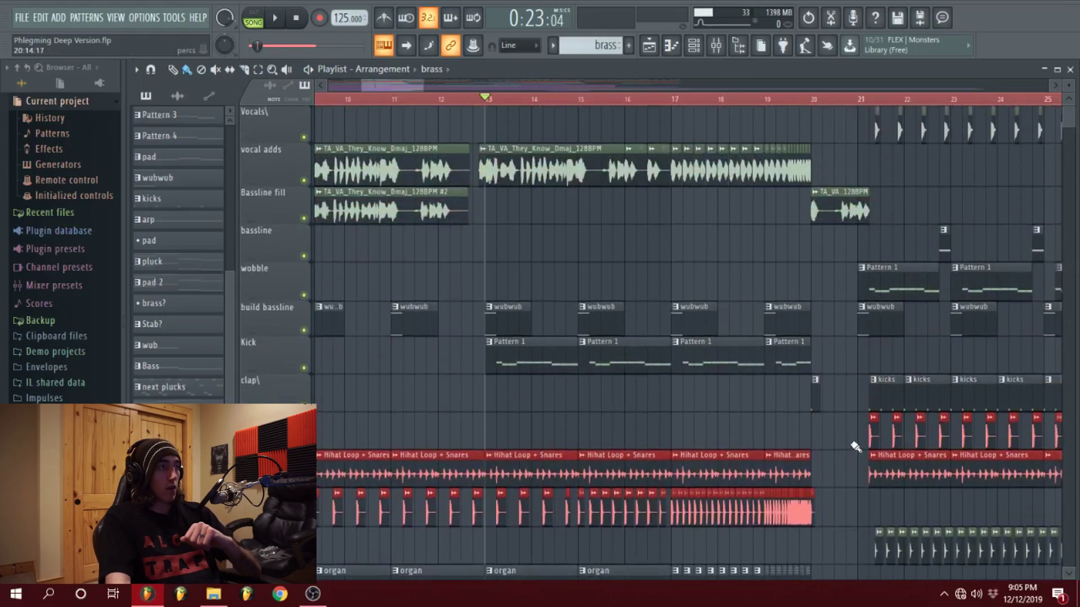
Play the end of the build from bar 19 up to bar 21.
left_click_drag(810, 102, 766, 105)
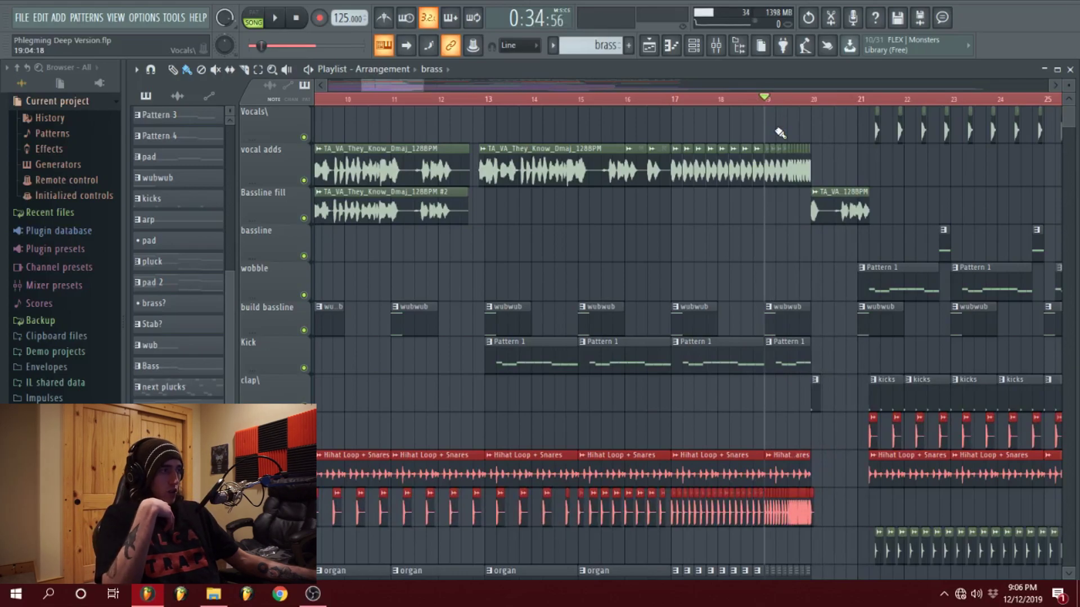
key("space")
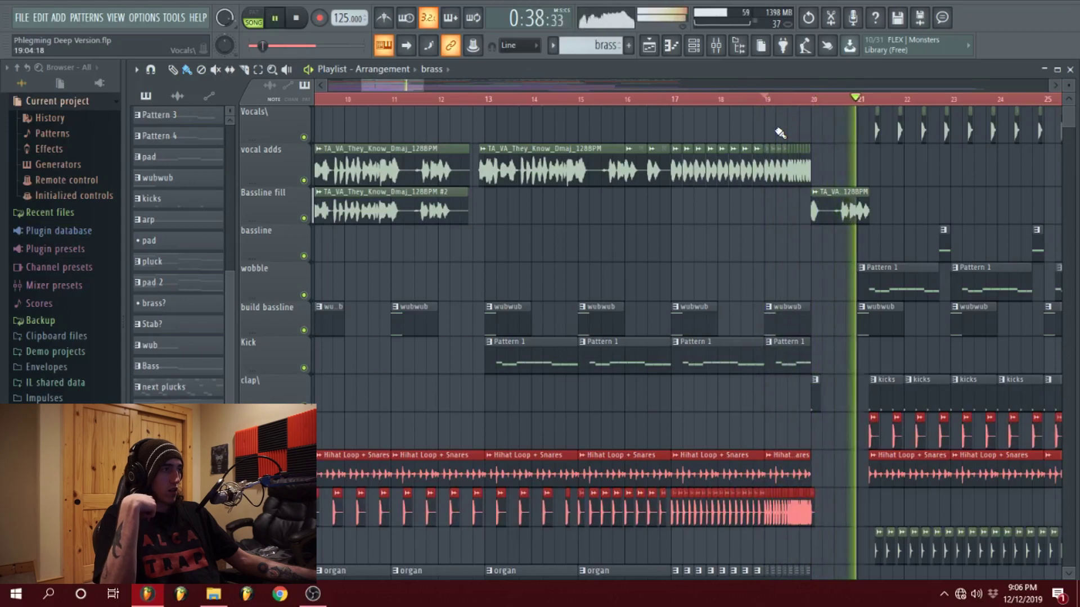
key("space")
Place the playhead at bar 21 and briefly play the start of the drop.
left_click_drag(419, 87, 413, 88)
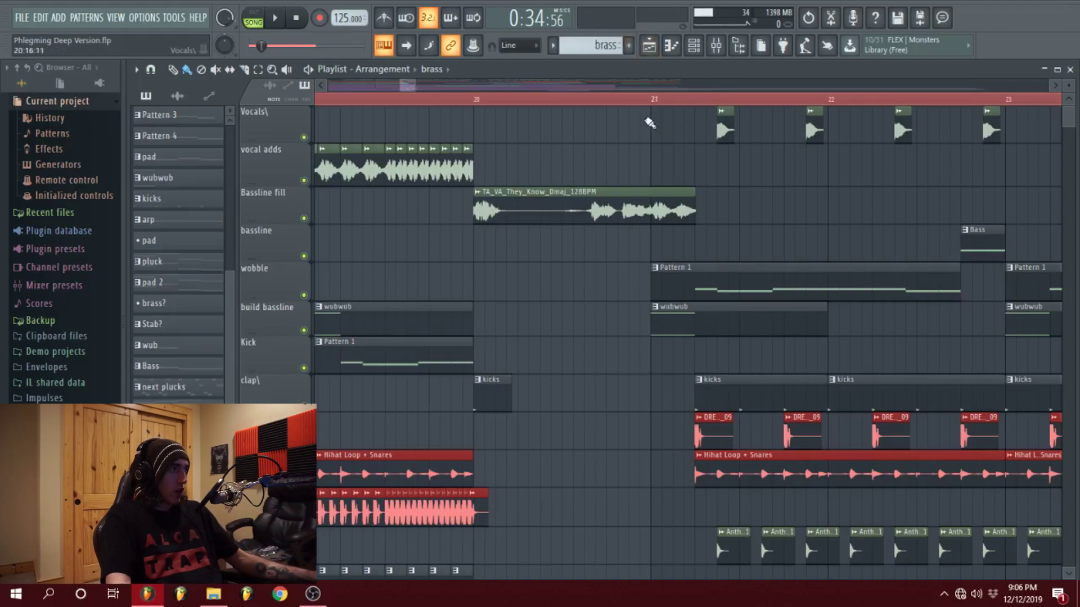
left_click(652, 99)
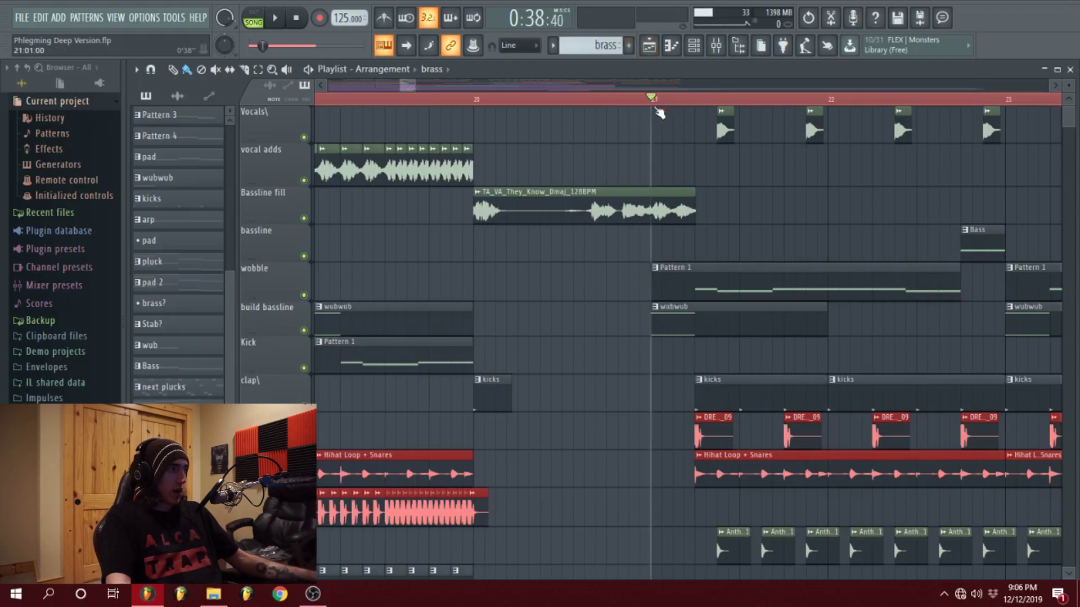
key("space")
key("space")
key("space")
key("space")
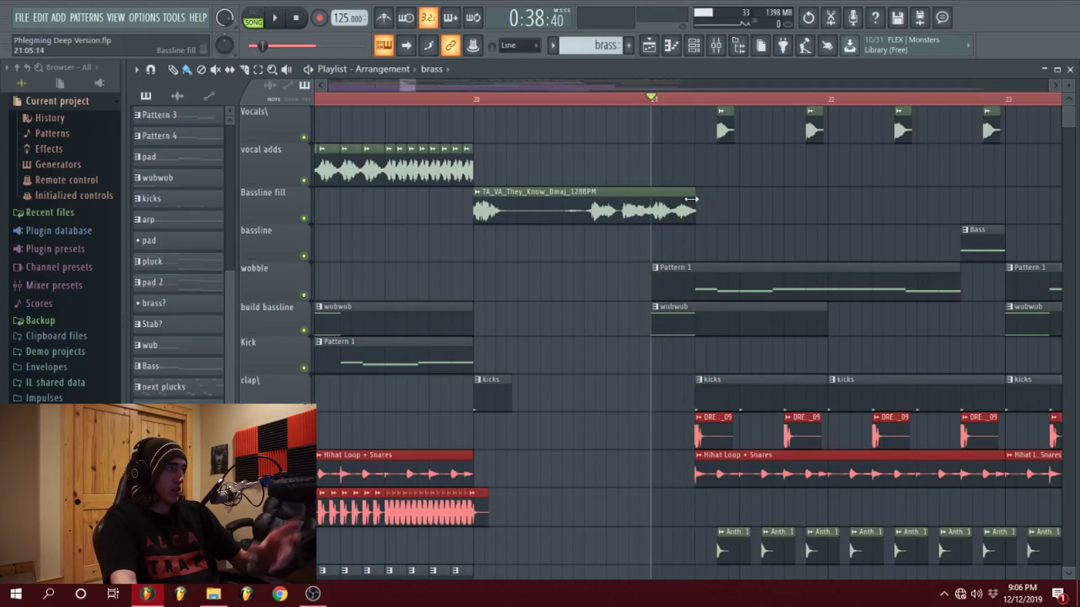
Play the transition from the middle of bar 19 through the gap at bar 20, reviewing the tracks down to the build snares.
scroll(596, 196, "down", 1)
left_click(476, 100)
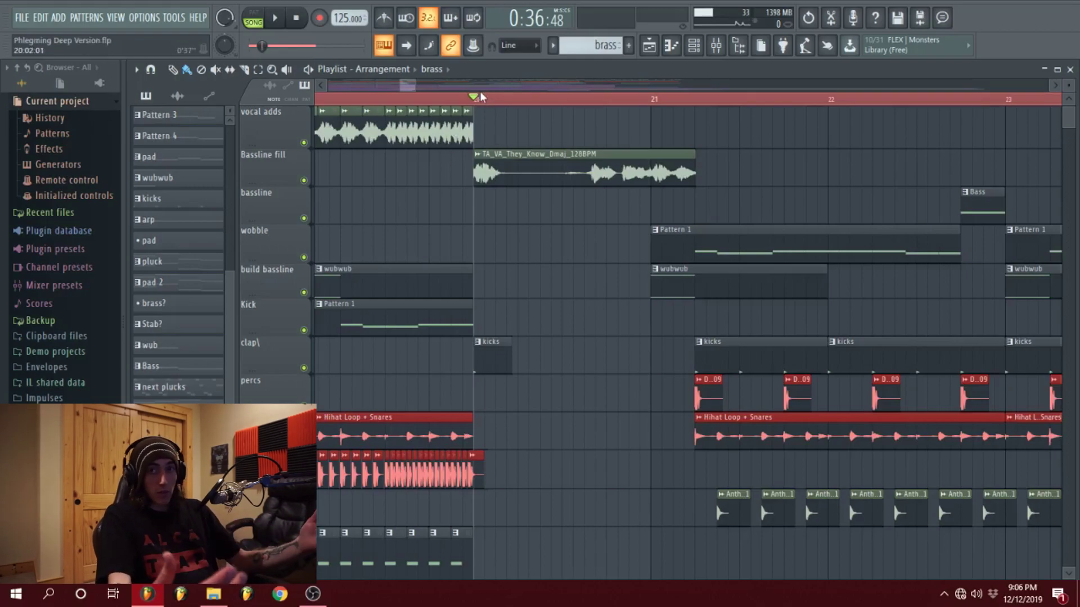
scroll(417, 101, "down", 3)
left_click(459, 100)
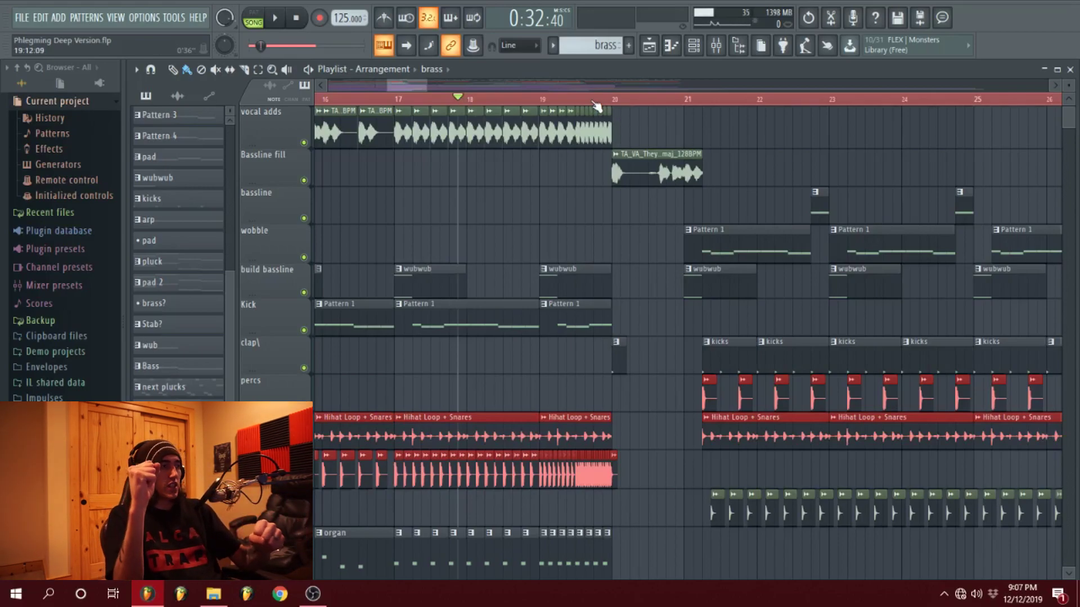
left_click(575, 99)
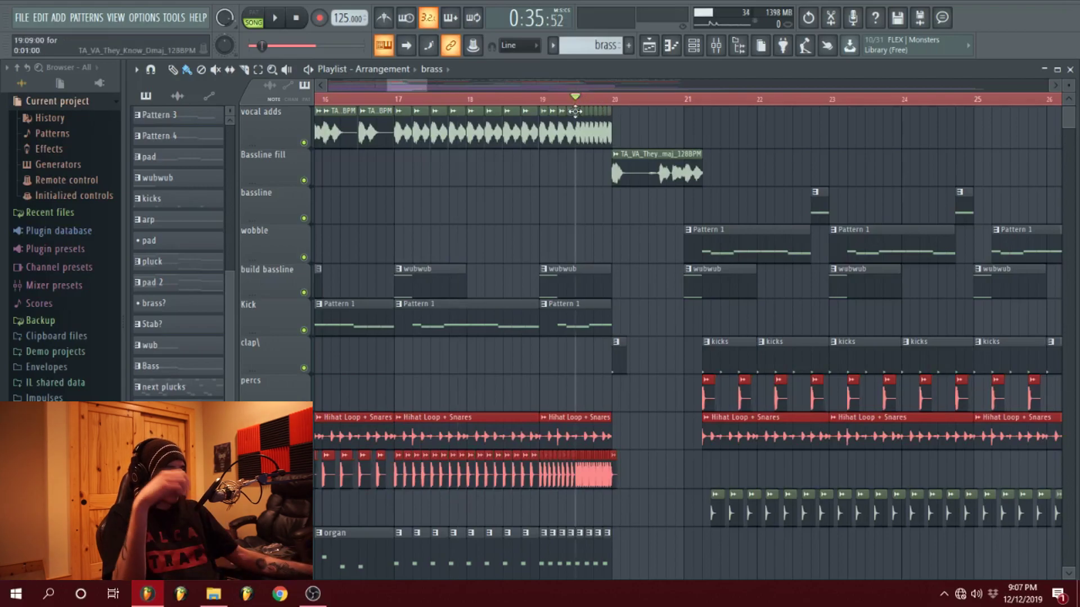
key("space")
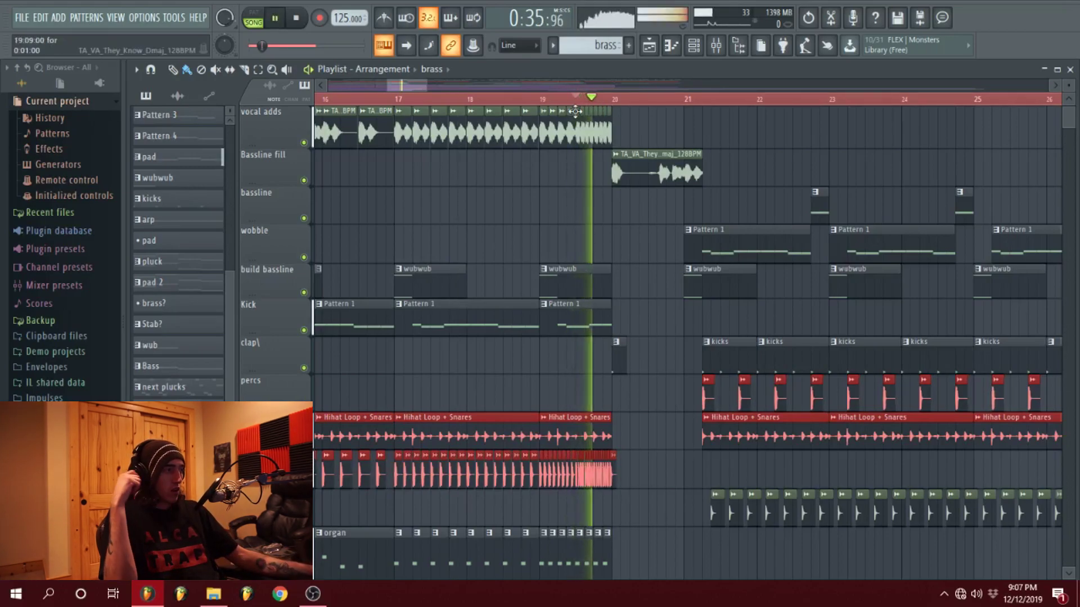
scroll(669, 346, "down", 10)
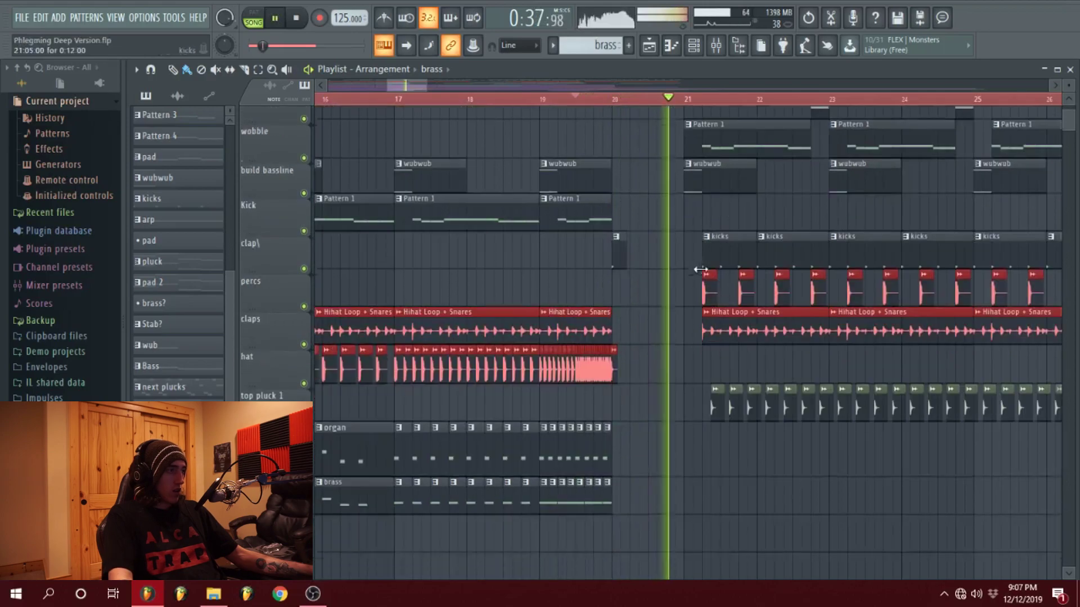
Solo the Build snare track, play its fill from bar 20, and restore all the tracks.
right_click(303, 378)
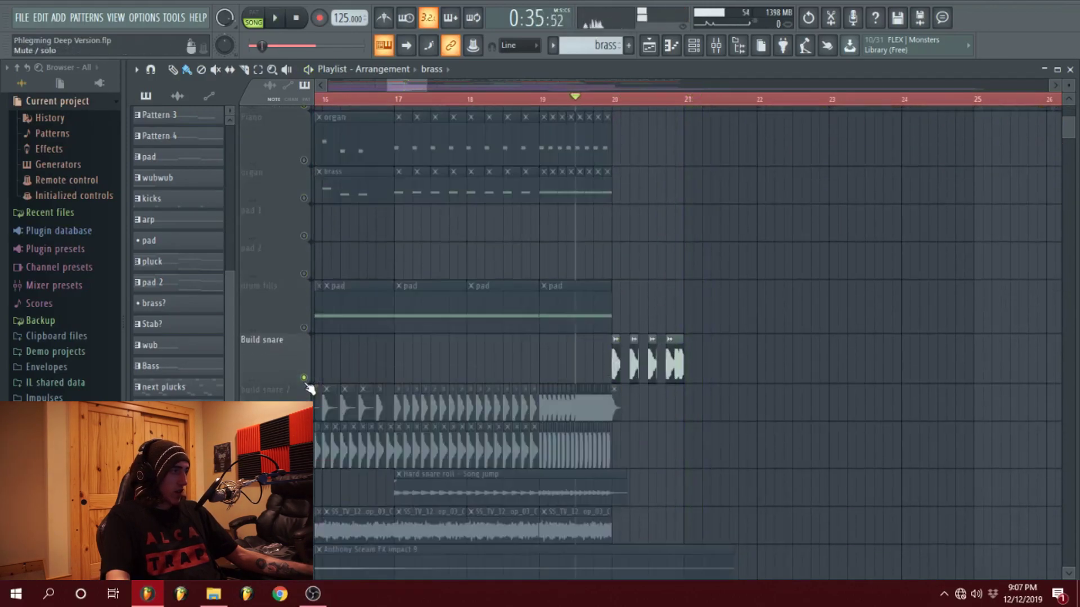
left_click(613, 99)
key("space")
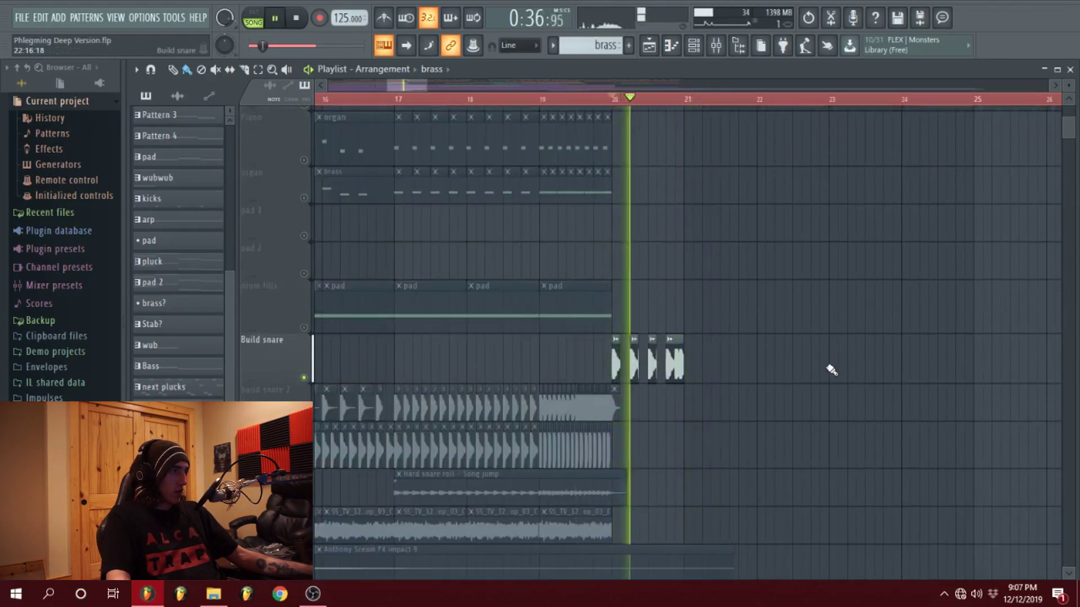
key("space")
right_click(304, 378)
Review the effects layers around bar 20 and play the full transition from the middle of bar 19 into the drop.
scroll(731, 467, "down", 10)
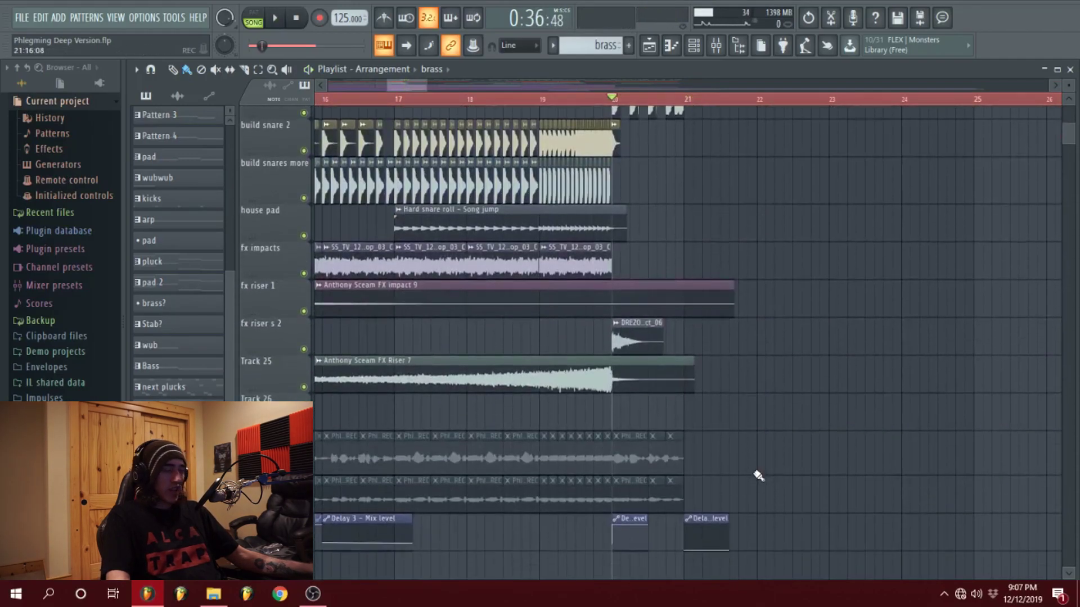
scroll(750, 461, "up", 10)
left_click(572, 99)
key("space")
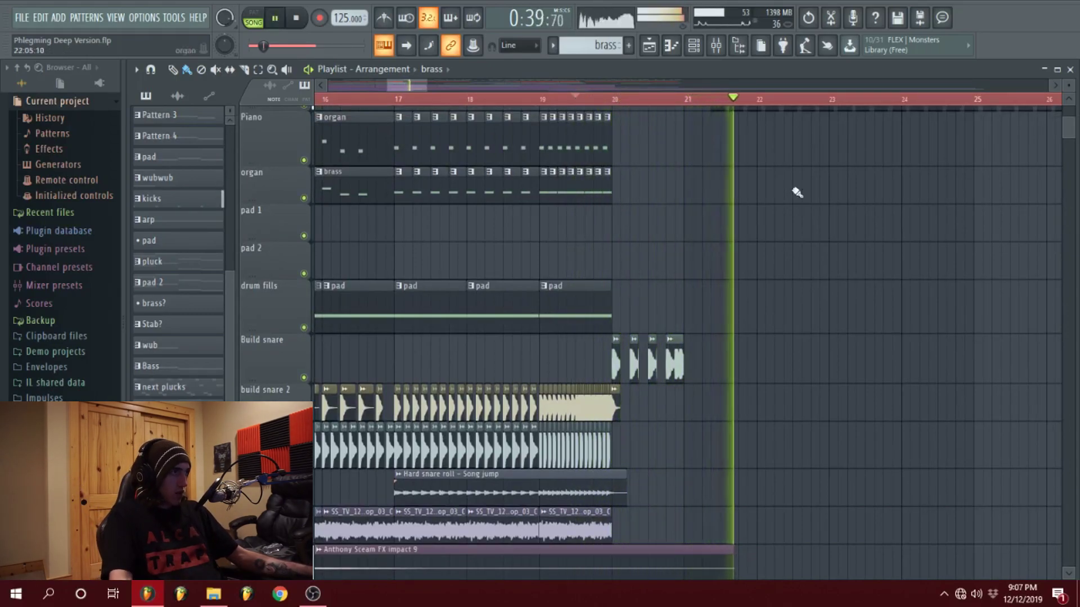
key("space")
Play the drop from bar 21 while viewing the arrangement of its tracks up to about bar 52.
scroll(746, 356, "up", 5)
left_click(687, 102)
scroll(692, 281, "up", 5)
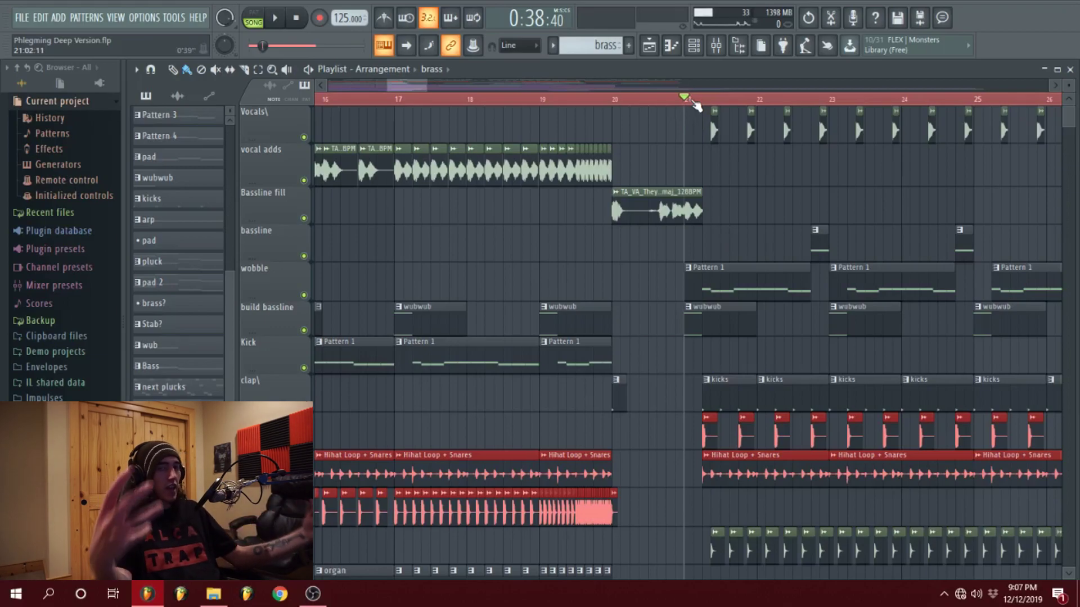
key("space")
left_click_drag(411, 84, 464, 86)
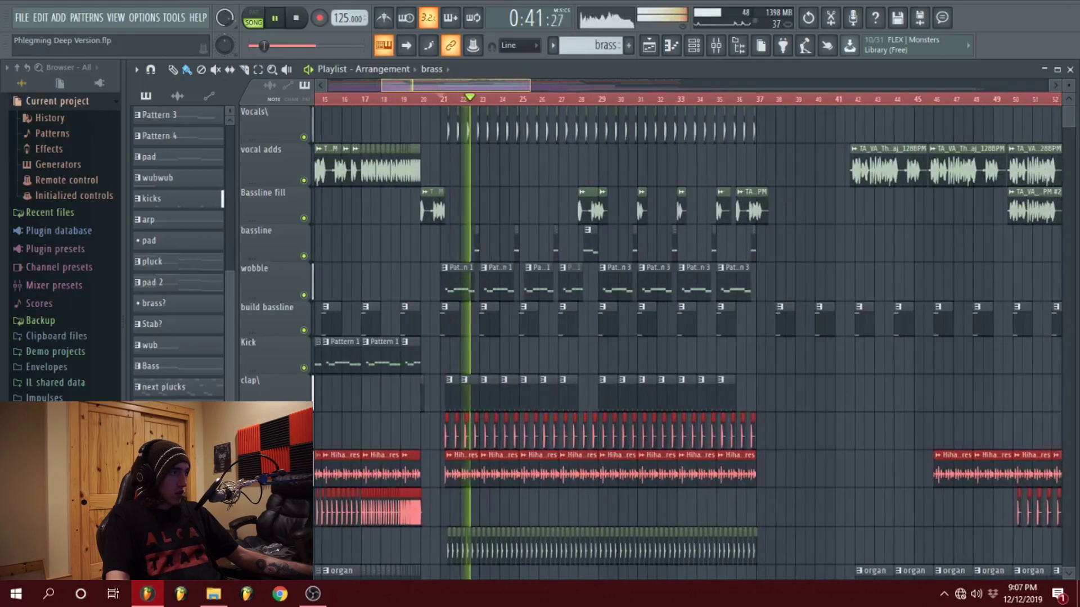
scroll(732, 220, "down", 5)
scroll(756, 230, "up", 5)
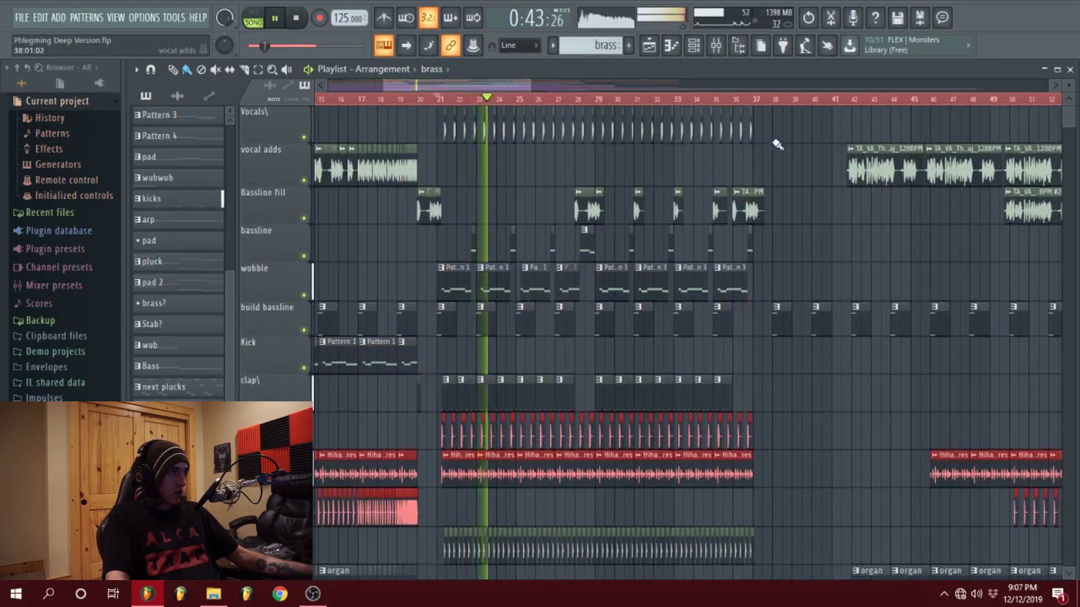
Play the end of the drop from bar 36 into the following break.
left_click(738, 101)
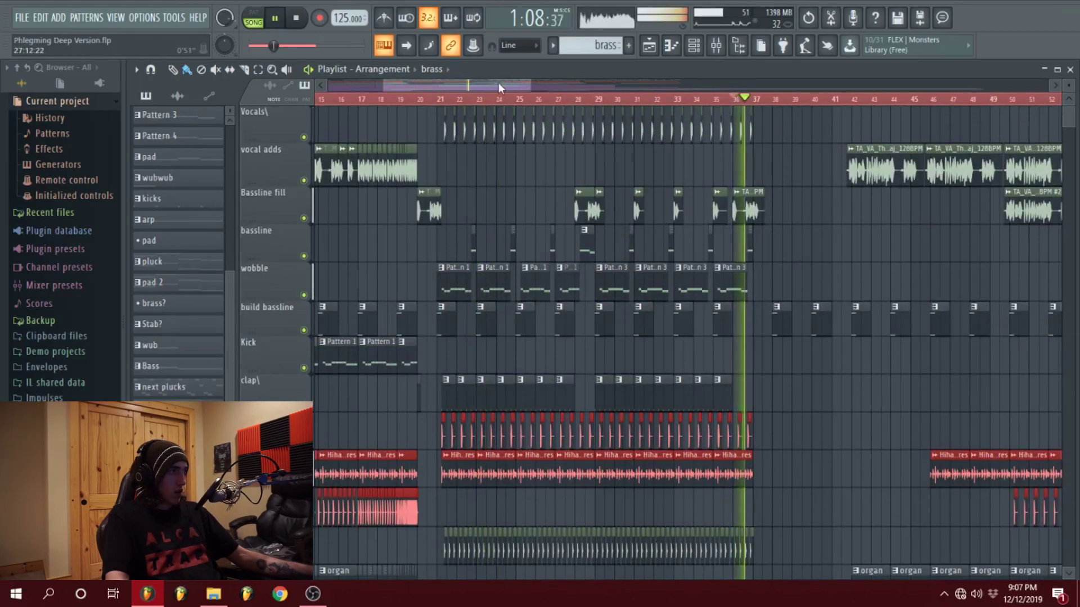
left_click_drag(498, 82, 513, 108)
scroll(589, 180, "down", 8)
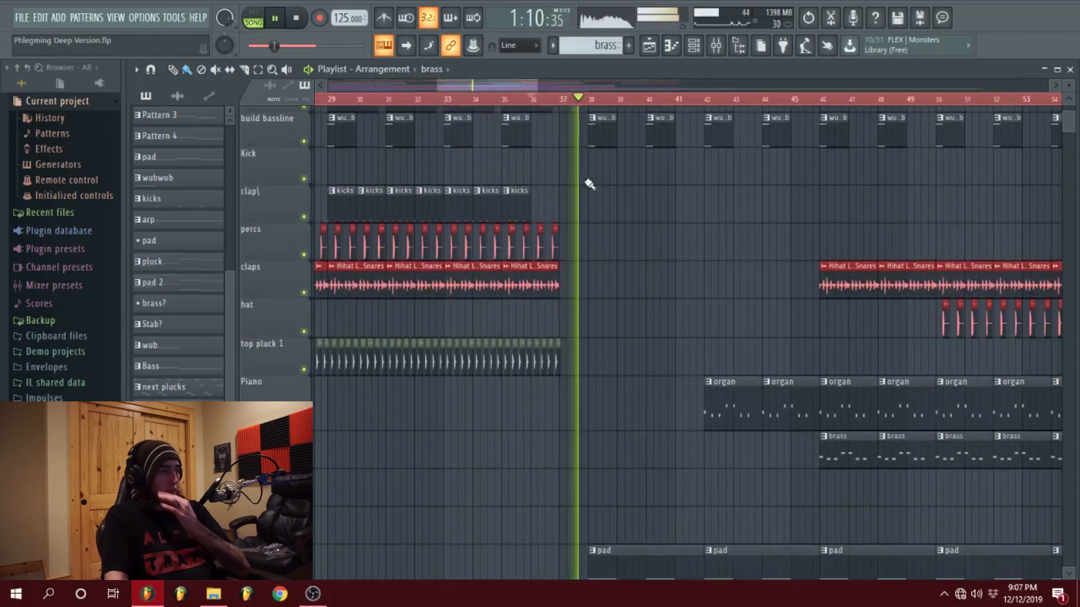
key("space")
Review the riser, impact and pad layers around bar 37 and play the start of the break from that bar.
scroll(583, 248, "down", 5)
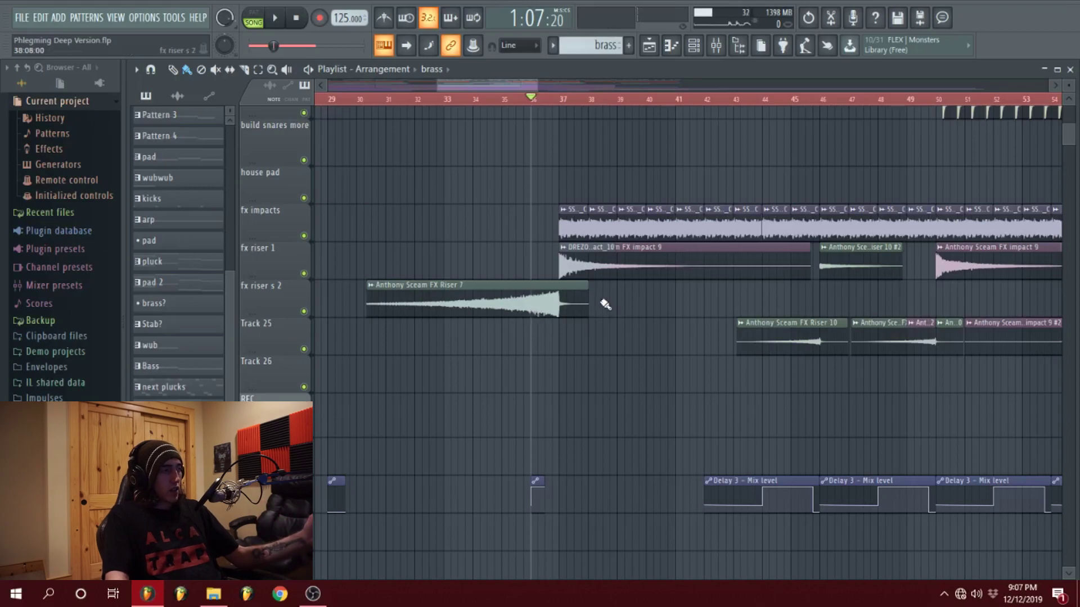
scroll(602, 304, "up", 7)
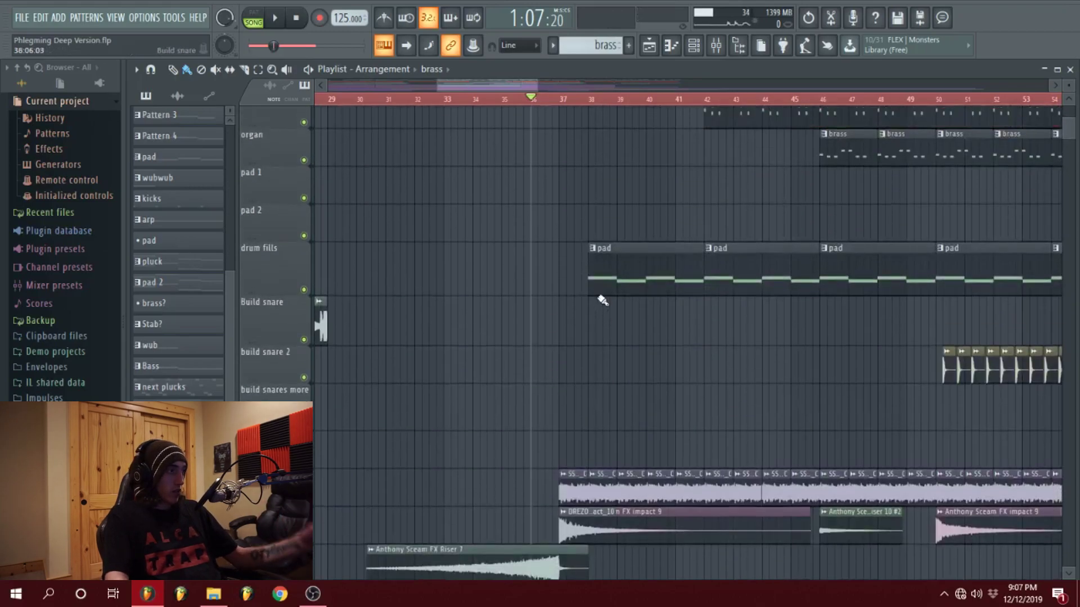
scroll(596, 302, "down", 4)
left_click(575, 105)
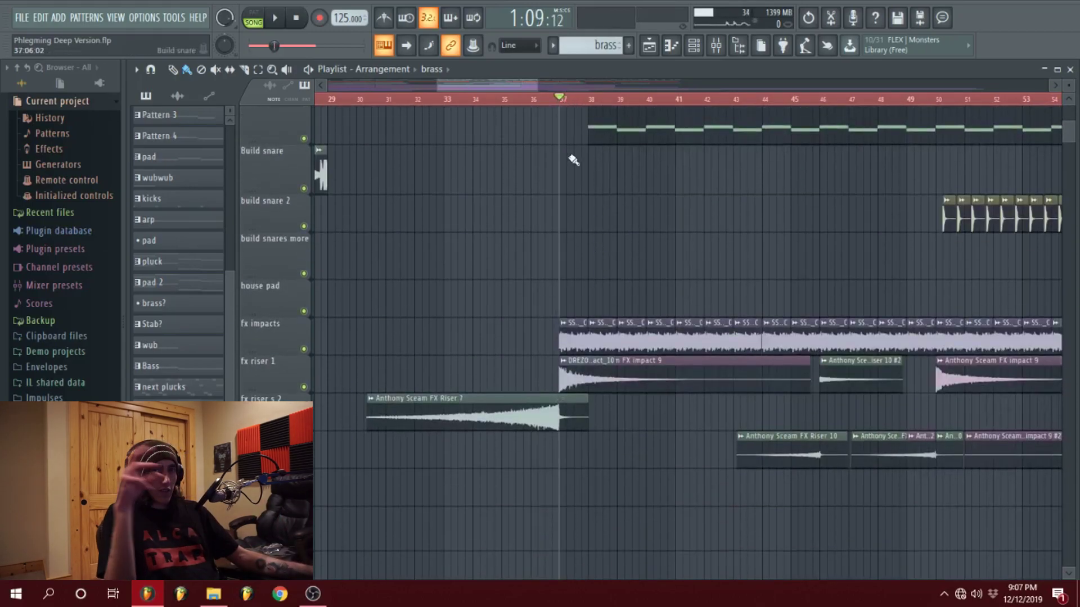
key("space")
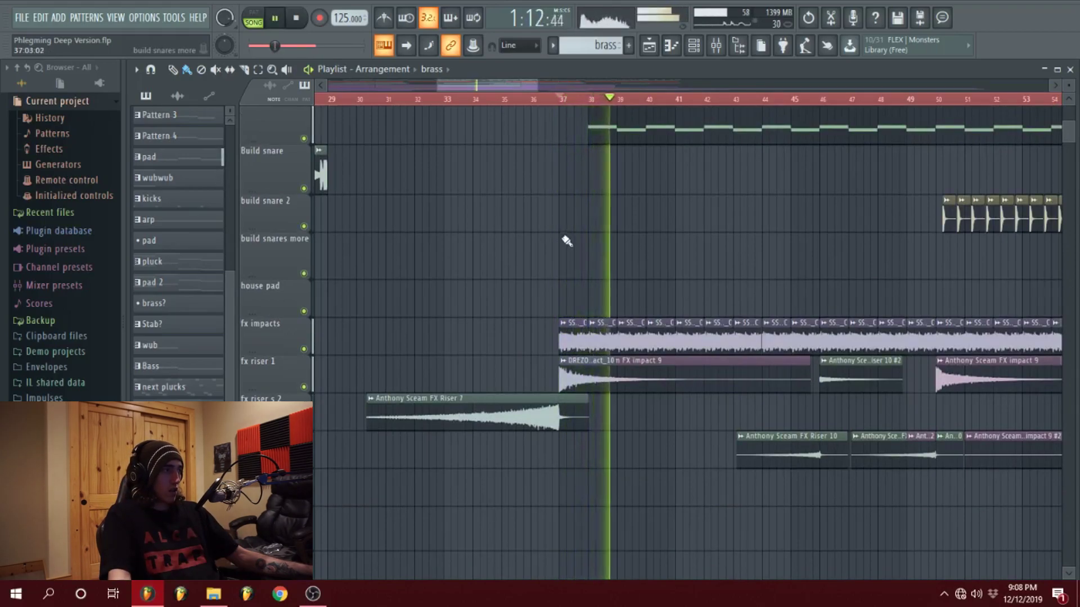
scroll(561, 244, "up", 3)
scroll(560, 251, "up", 3)
key("space")
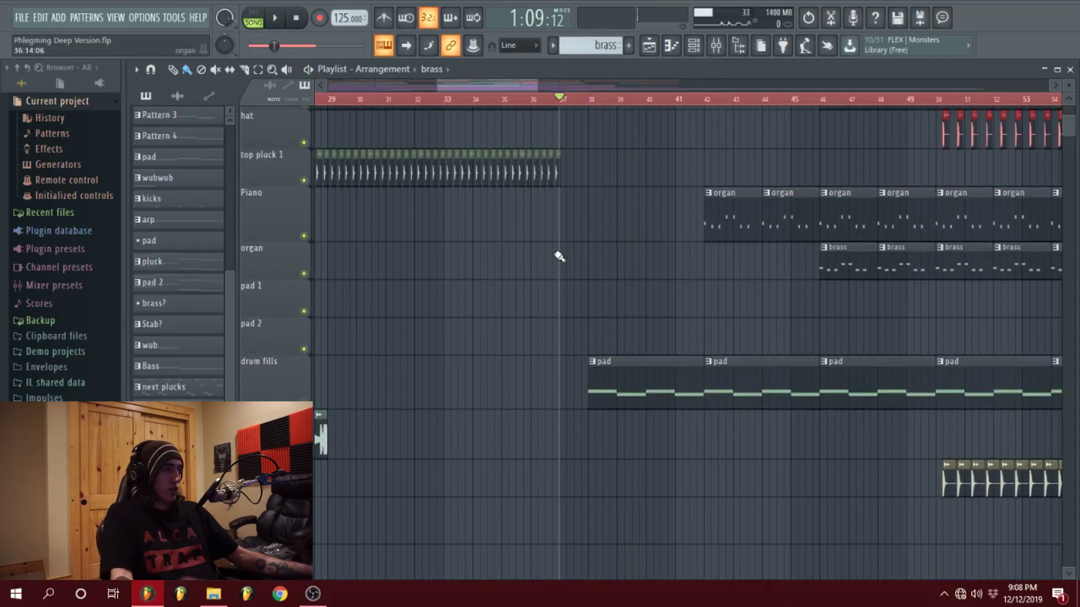
Play the break from the pad entry at bar 38 until the organ has come in after bar 42.
scroll(568, 270, "down", 4)
left_click(600, 101)
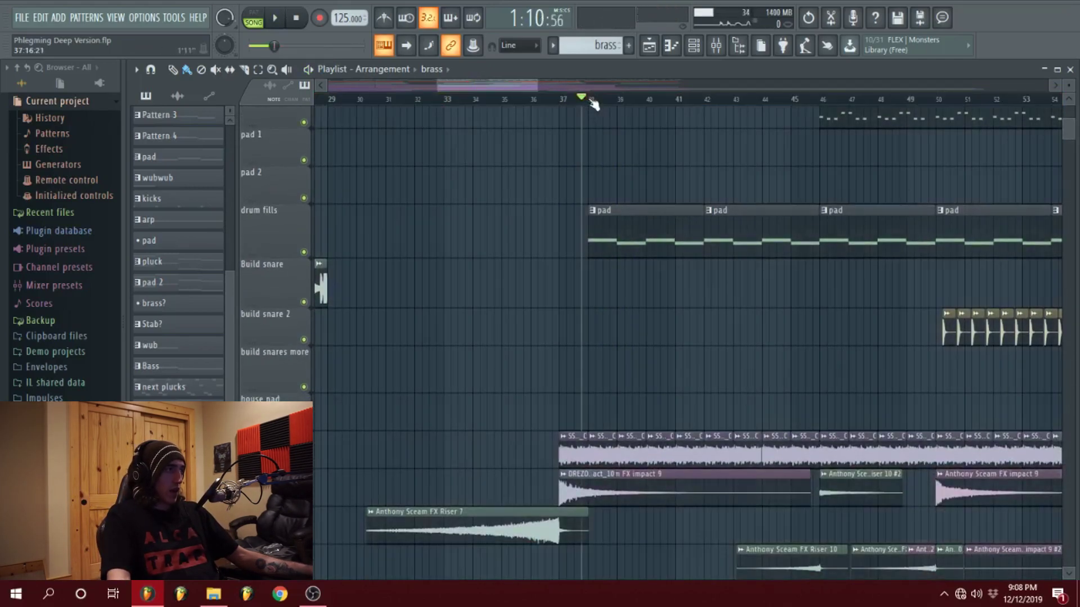
key("space")
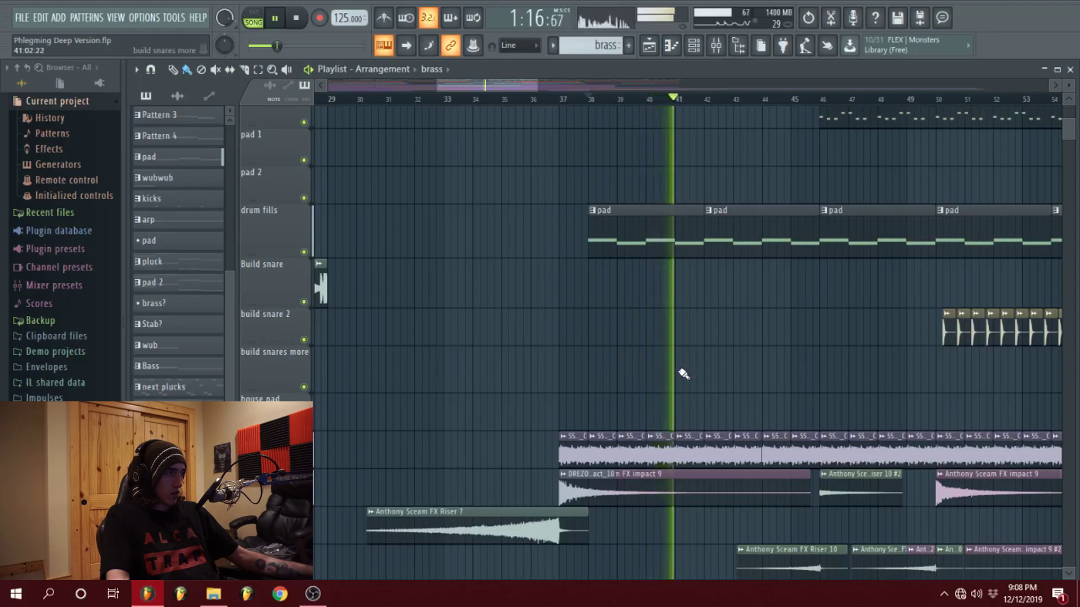
scroll(682, 372, "up", 5)
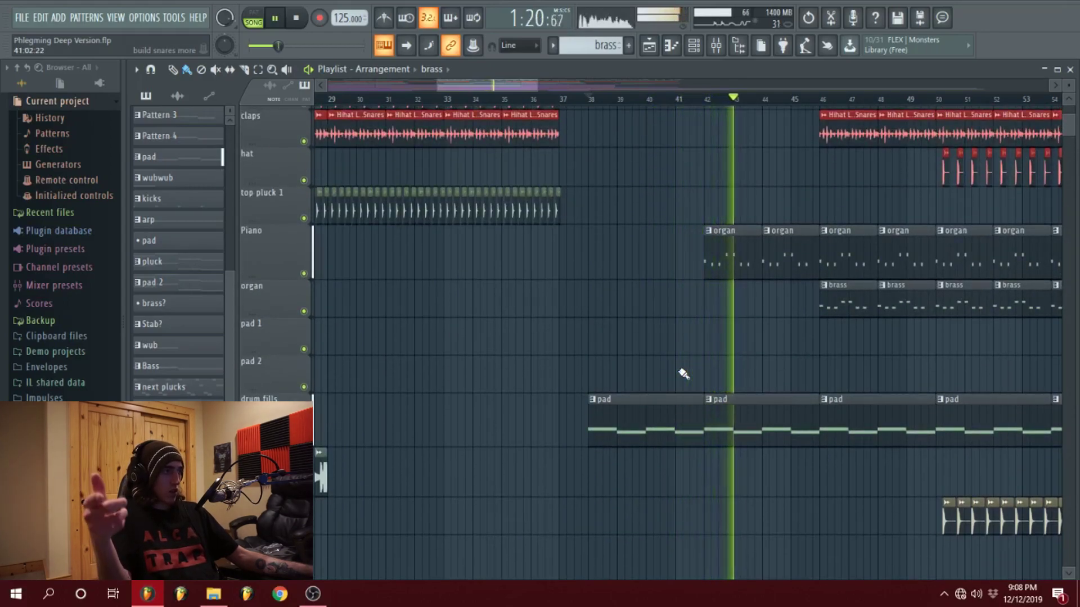
key("space")
Examine how the vocal, organ, brass, hi-hat, snare and effects layers are arranged across the second break and build, bars 37 to 65.
scroll(683, 374, "up", 9)
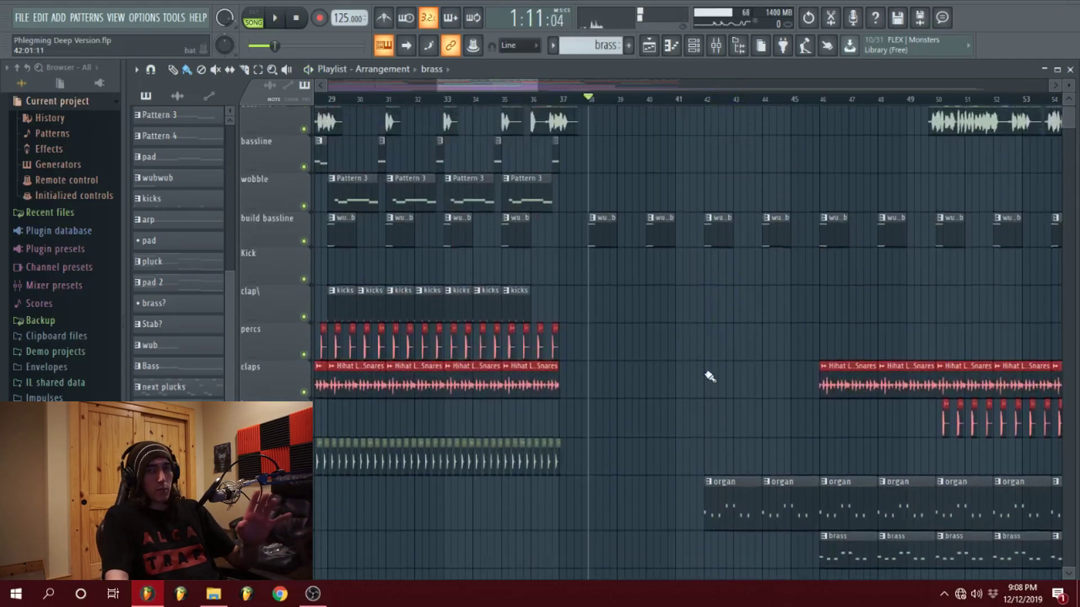
scroll(712, 342, "down", 5)
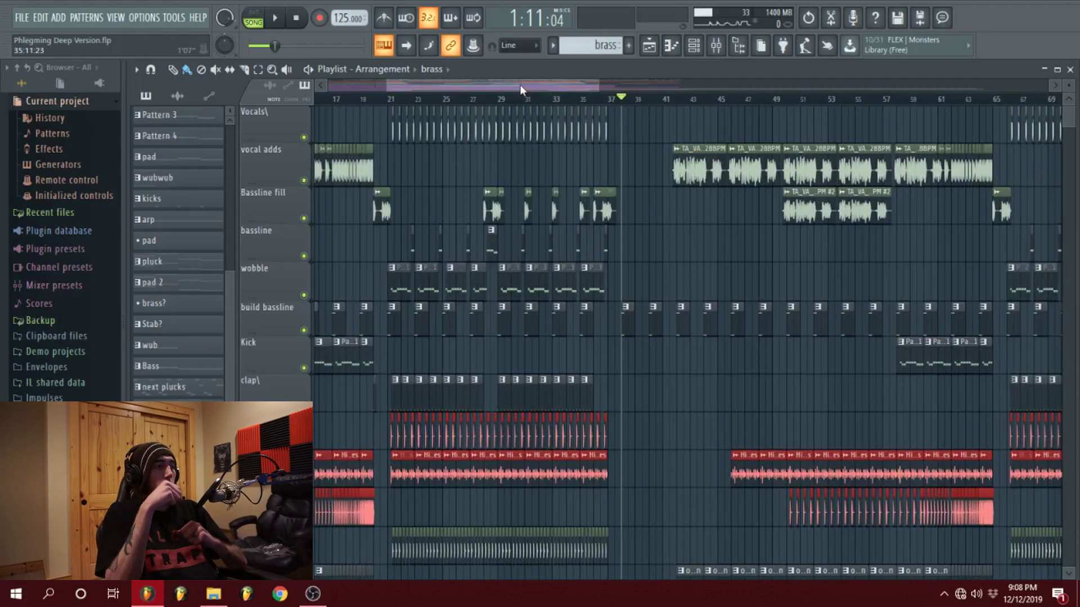
scroll(574, 131, "down", 4)
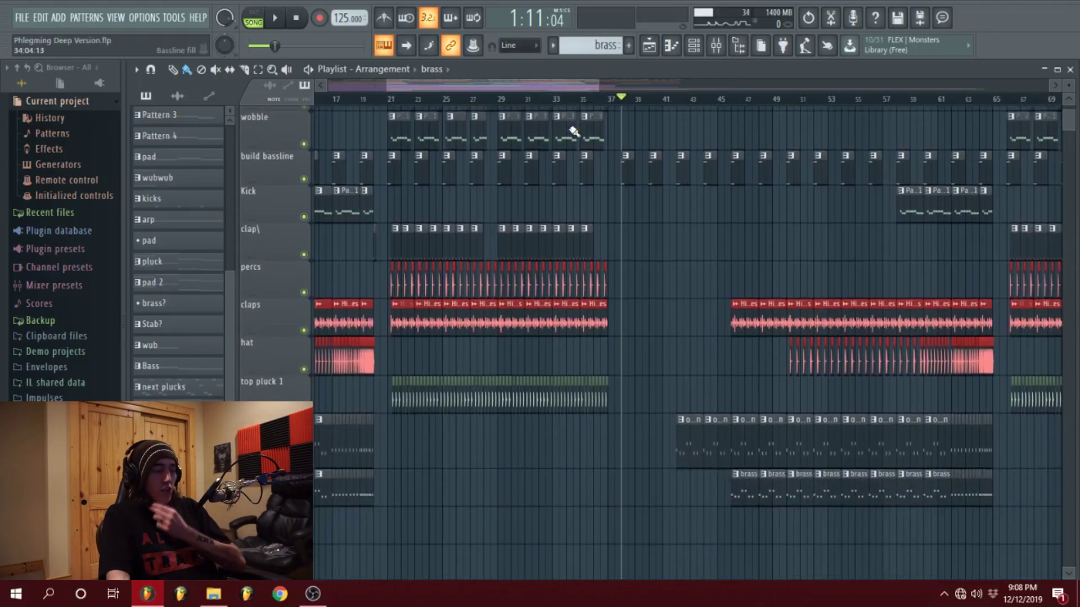
scroll(666, 160, "down", 8)
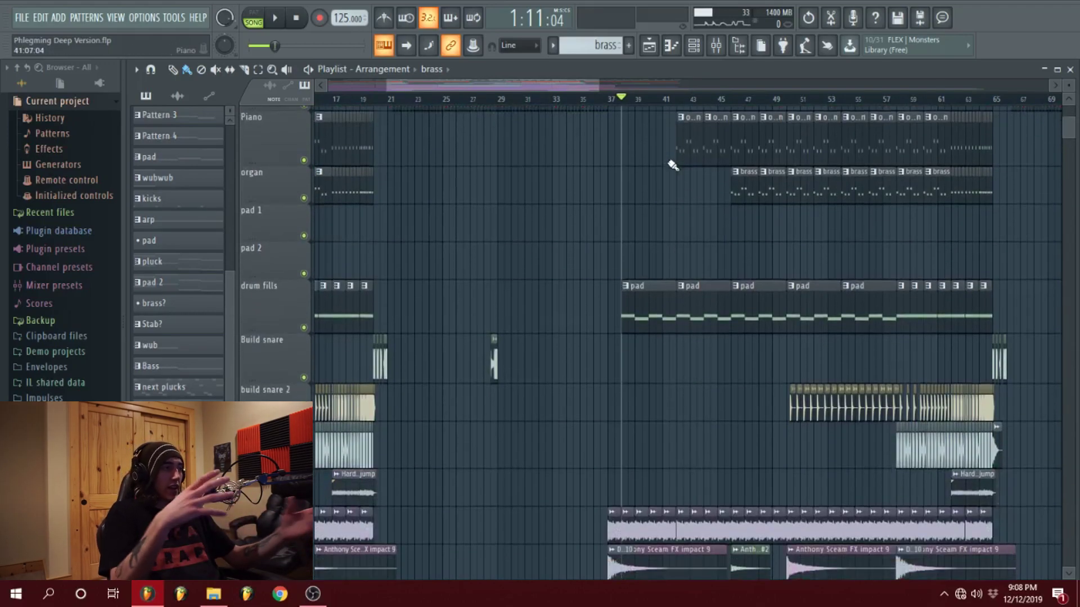
scroll(675, 169, "down", 3)
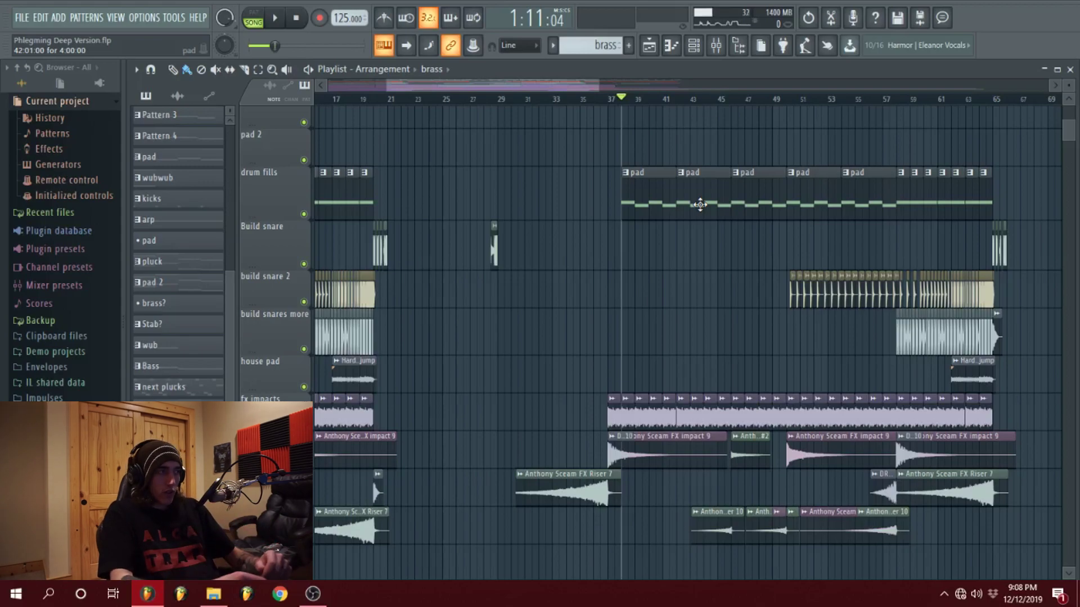
scroll(677, 338, "up", 8)
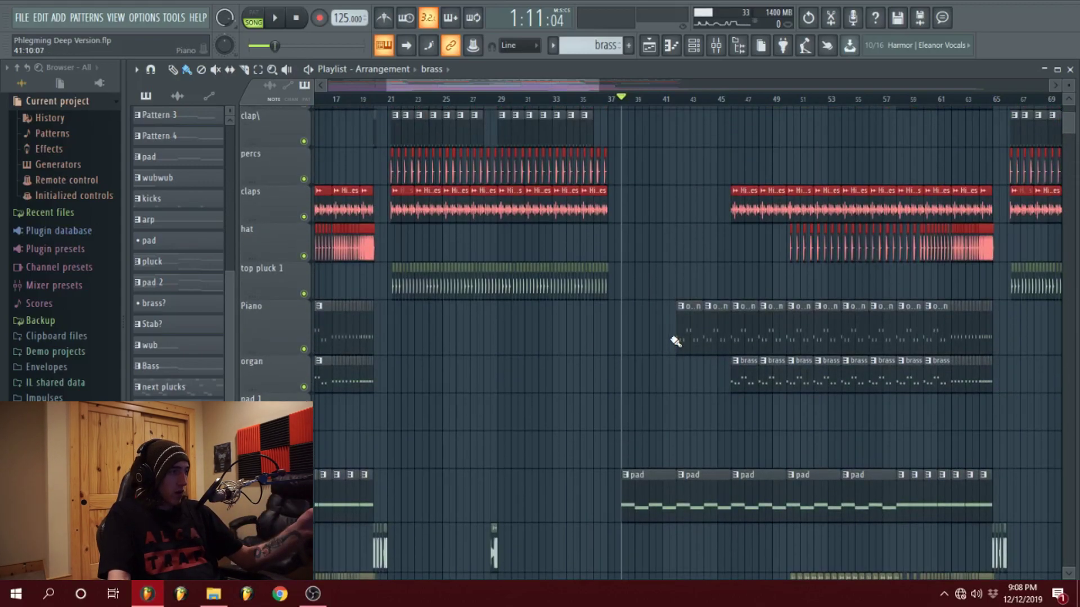
scroll(671, 381, "up", 3)
scroll(678, 399, "down", 1)
scroll(683, 410, "up", 4)
scroll(682, 406, "down", 3)
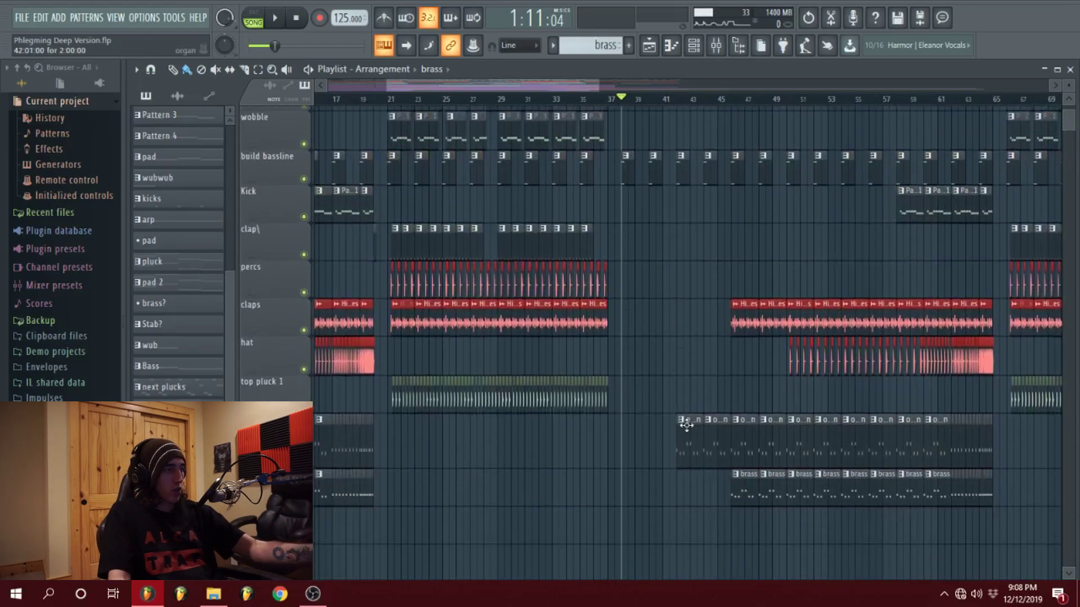
scroll(750, 472, "up", 4)
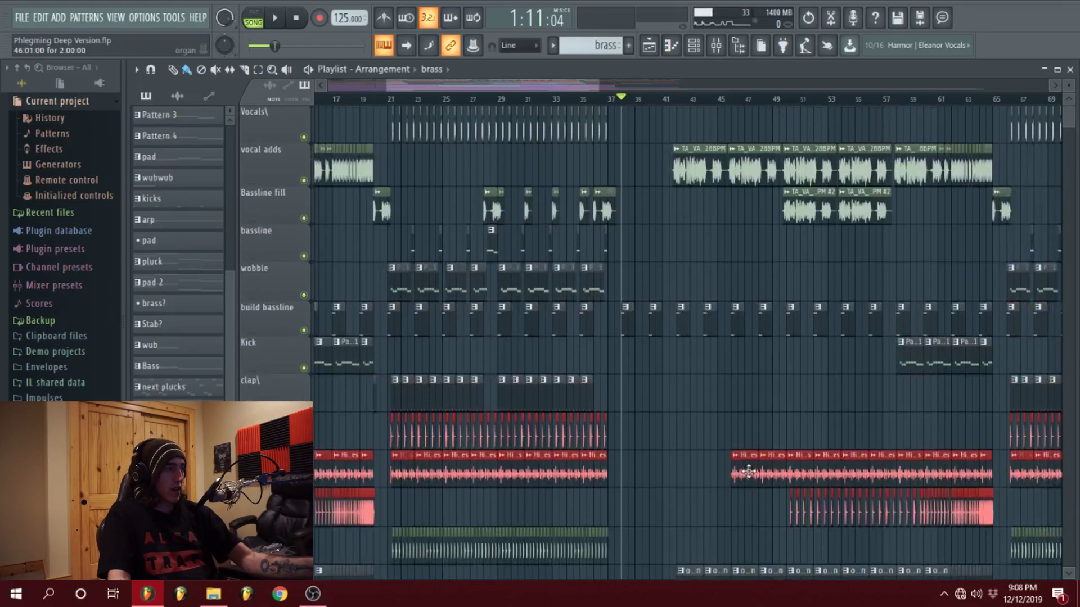
Review the pad, build snare, impact and riser layers beneath the melodic tracks across the second break and build.
scroll(795, 342, "down", 2)
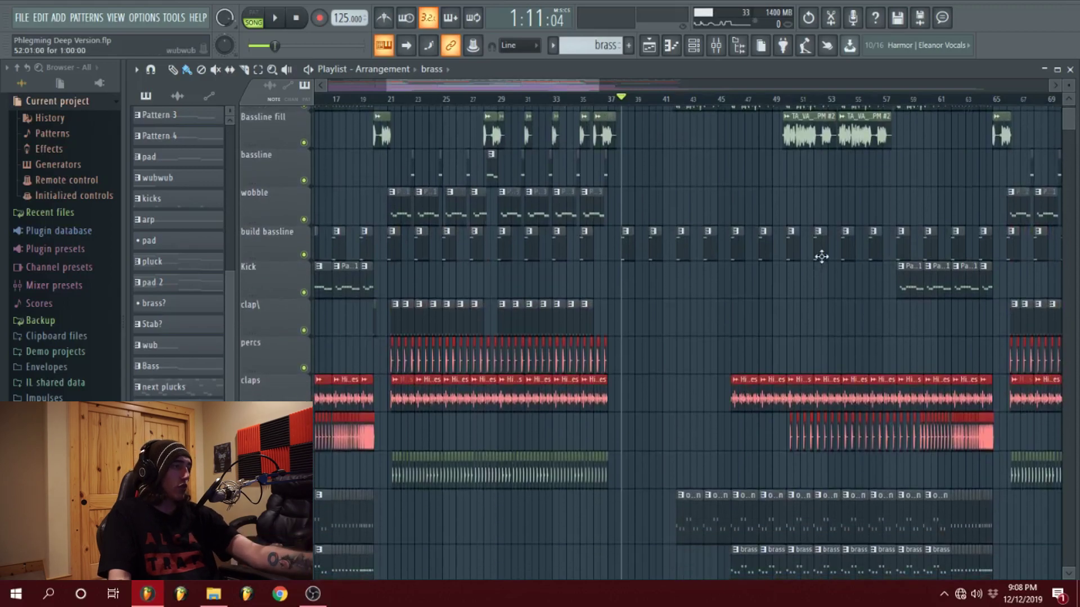
scroll(821, 257, "down", 9)
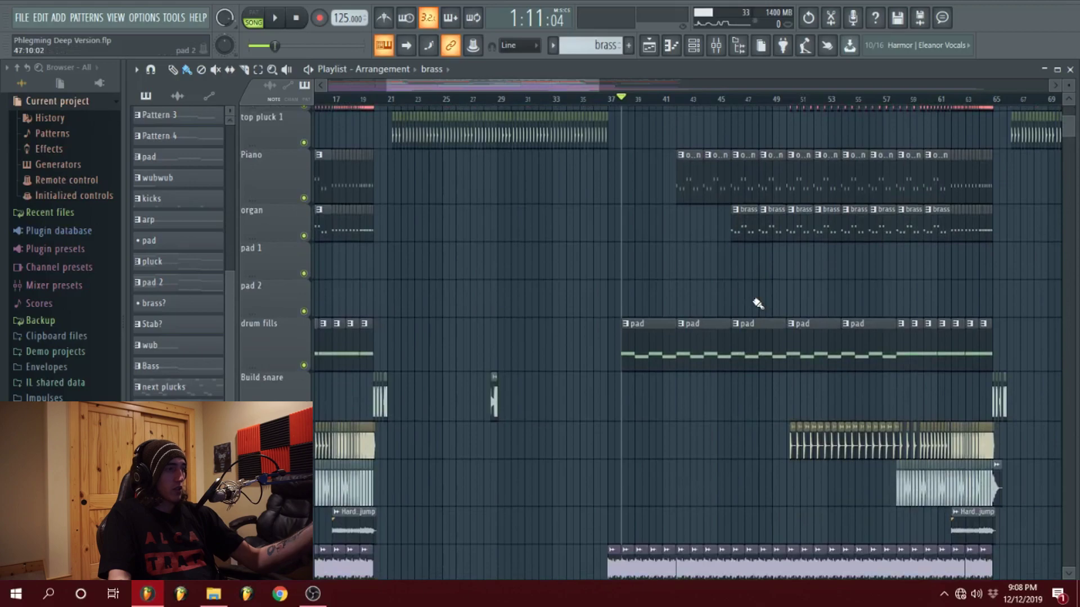
scroll(758, 304, "down", 5)
scroll(544, 82, "down", 3)
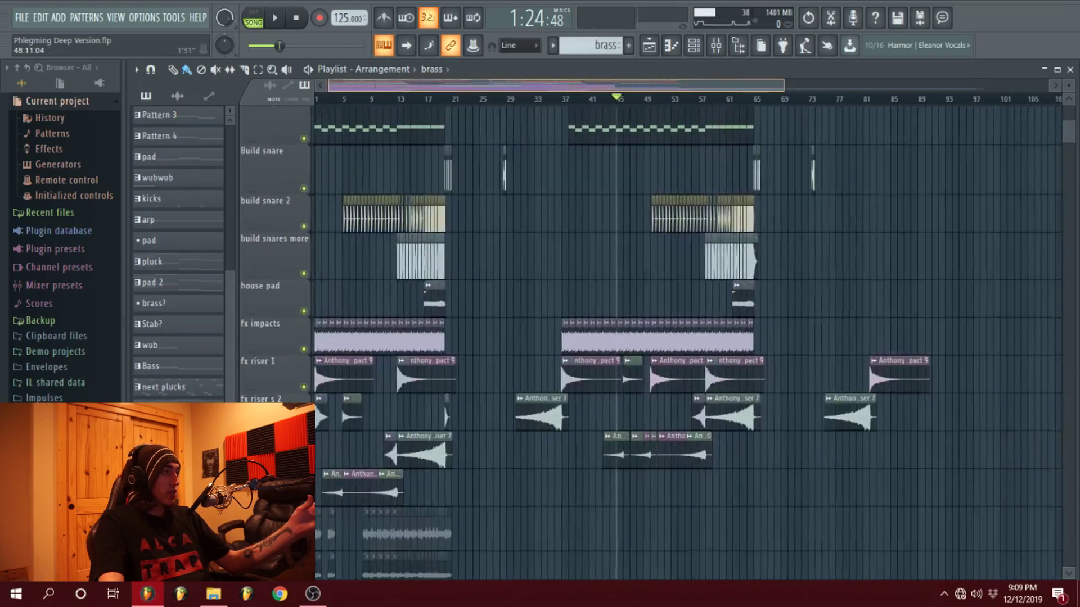
Move the playhead to bar 53 and review the vocal and drum layers of the second build.
scroll(450, 265, "up", 12)
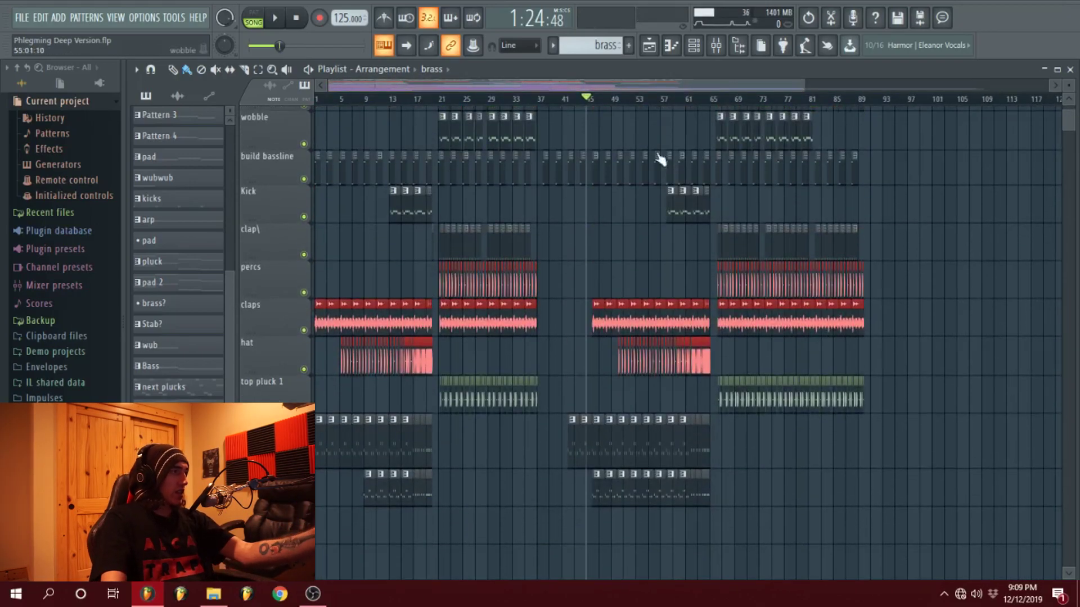
scroll(653, 149, "up", 4)
left_click(636, 99)
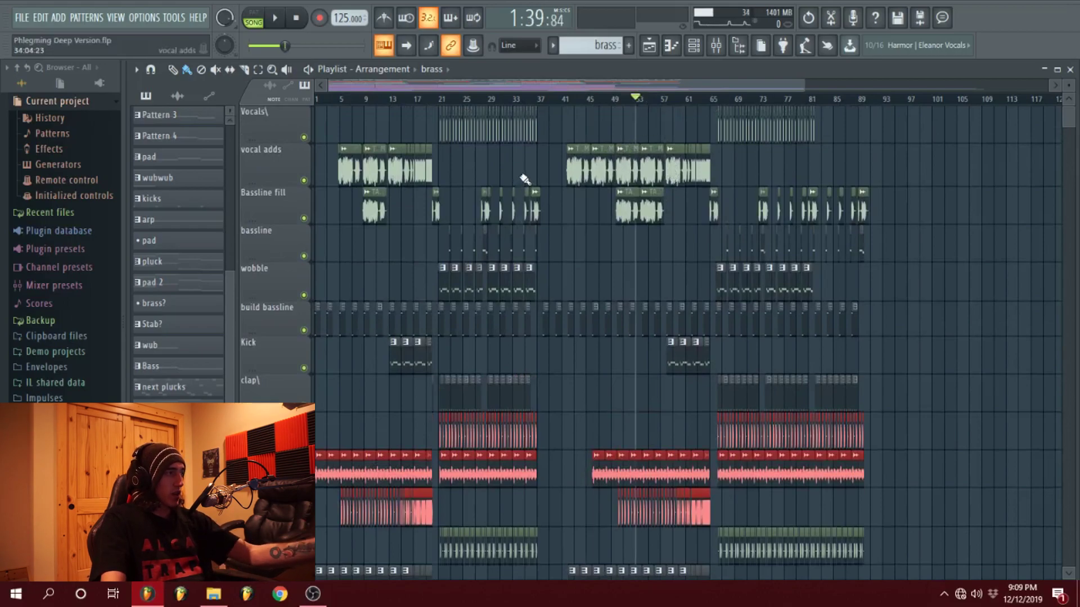
scroll(524, 179, "down", 3)
scroll(540, 166, "up", 3)
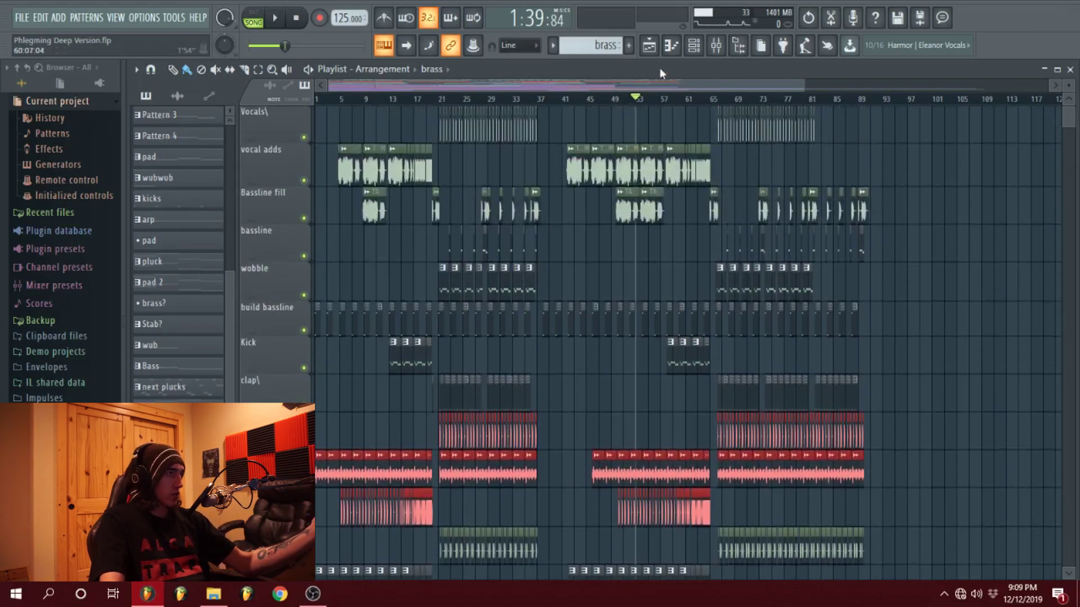
scroll(621, 202, "up", 6)
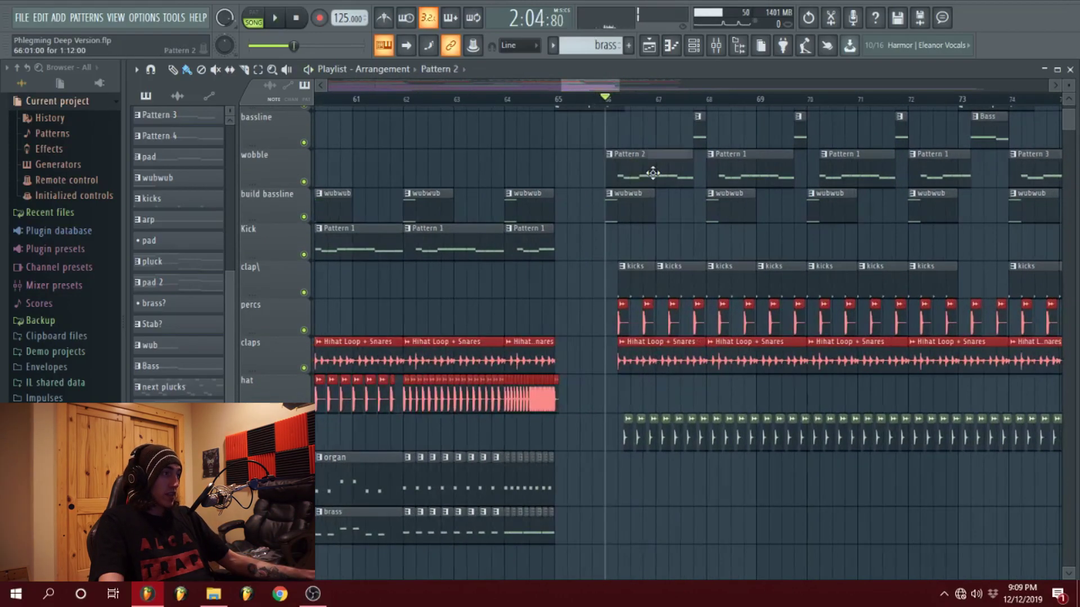
Open the wobble track's Pattern 2 at bar 66 and review the layers at the start of the second drop.
double_click(653, 173)
left_click(694, 46)
scroll(809, 294, "down", 10)
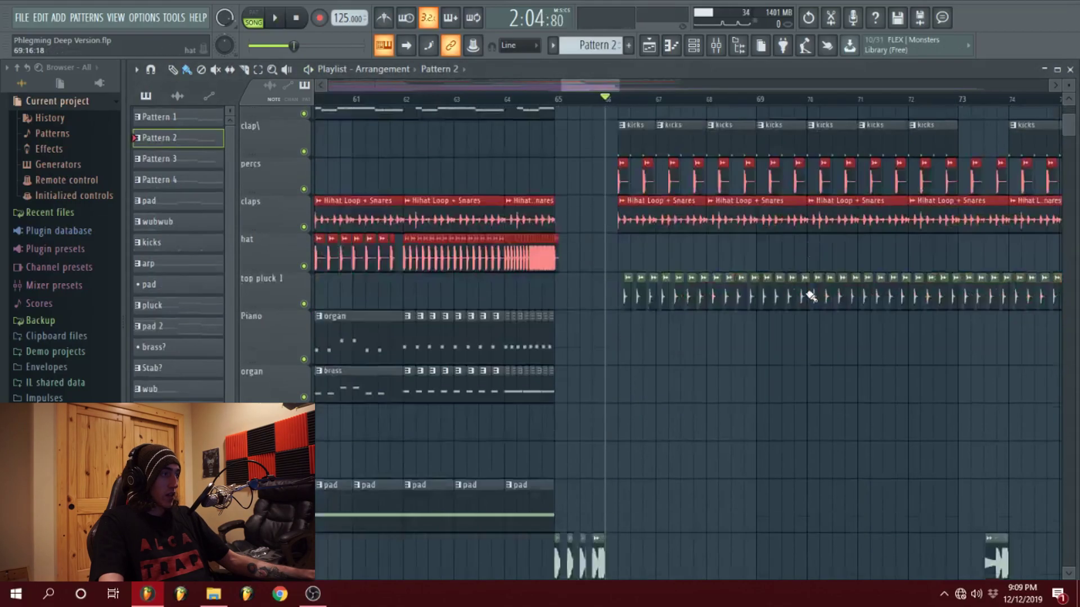
scroll(769, 364, "up", 10)
Play the second drop from bar 66, solo the wobble track and open its first pattern clip.
key("space")
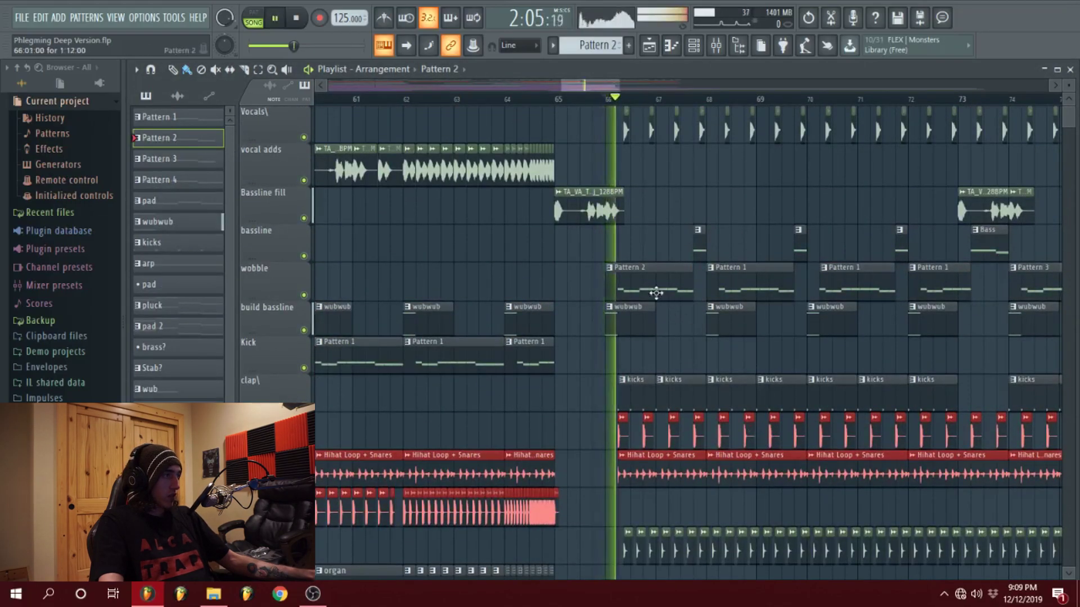
right_click(303, 295)
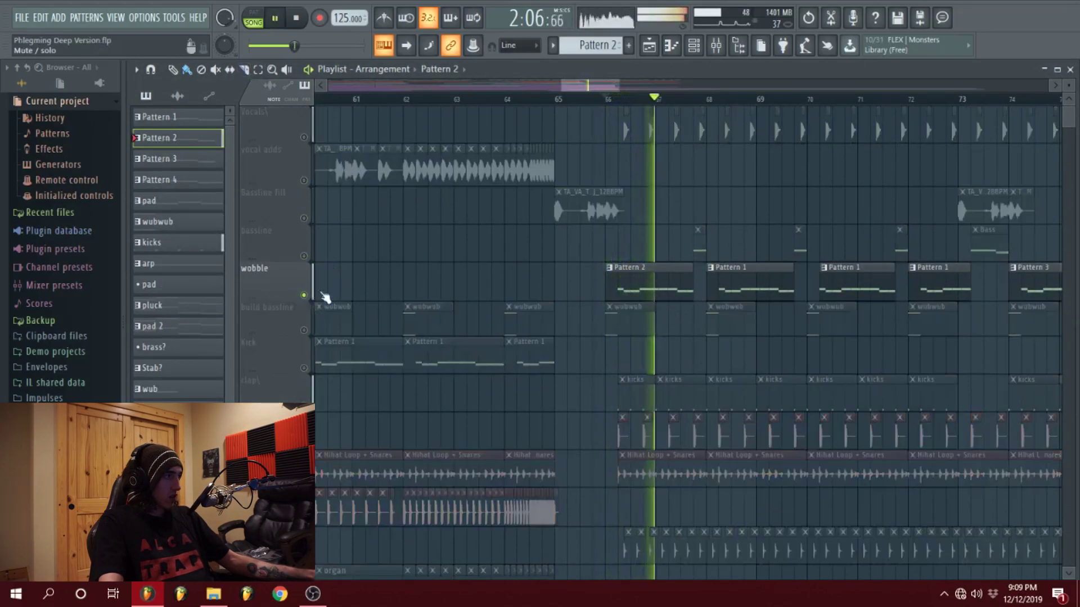
double_click(634, 279)
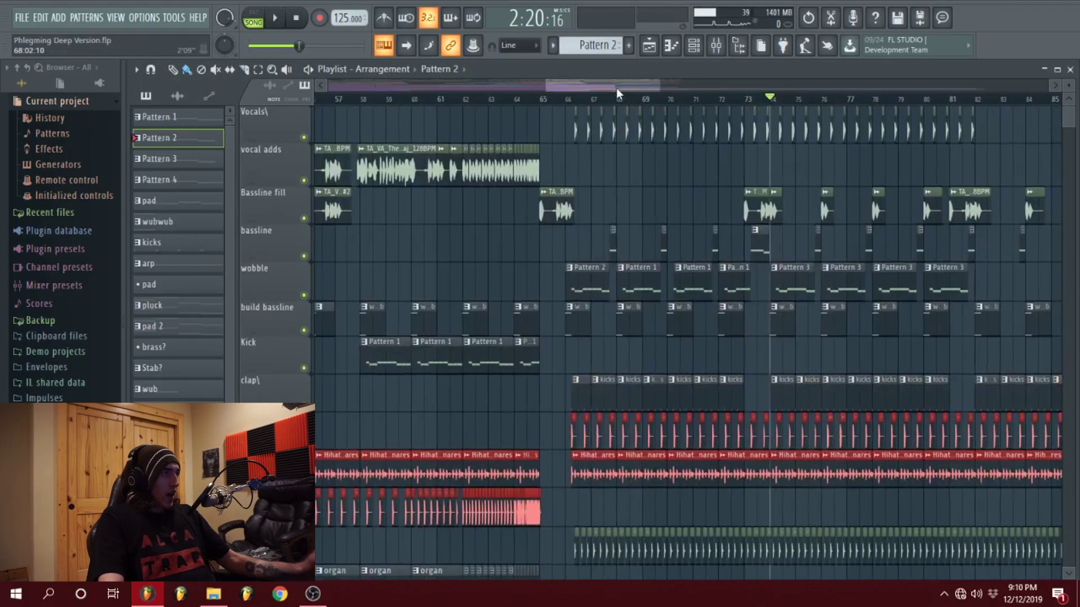
Examine the layers of the extended second drop from bar 66 to its end and compare it with the full arrangement.
left_click_drag(616, 88, 618, 87)
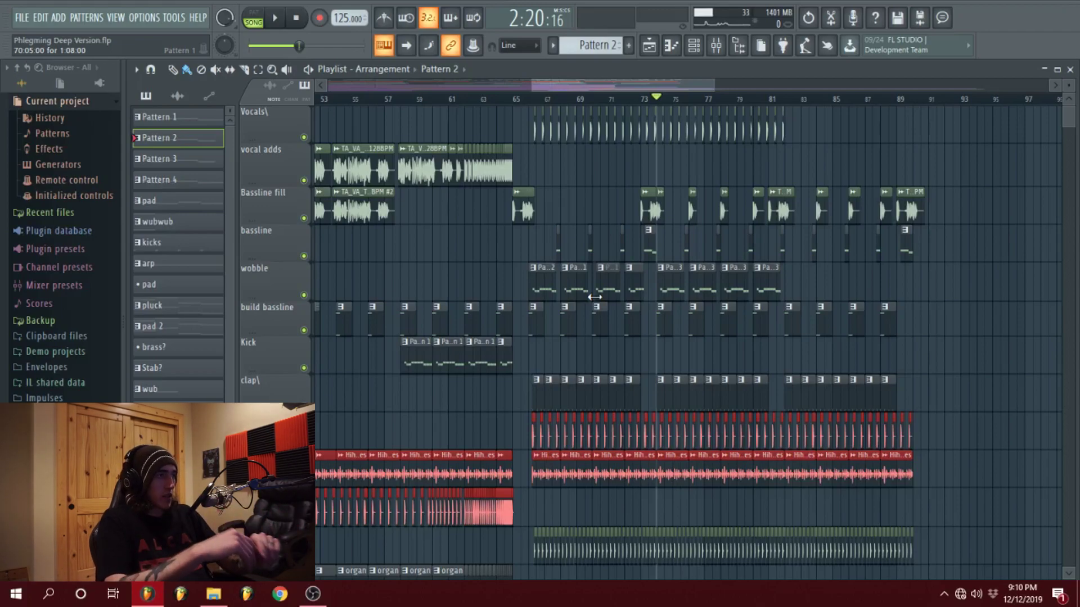
scroll(967, 270, "down", 3)
scroll(1001, 284, "up", 3)
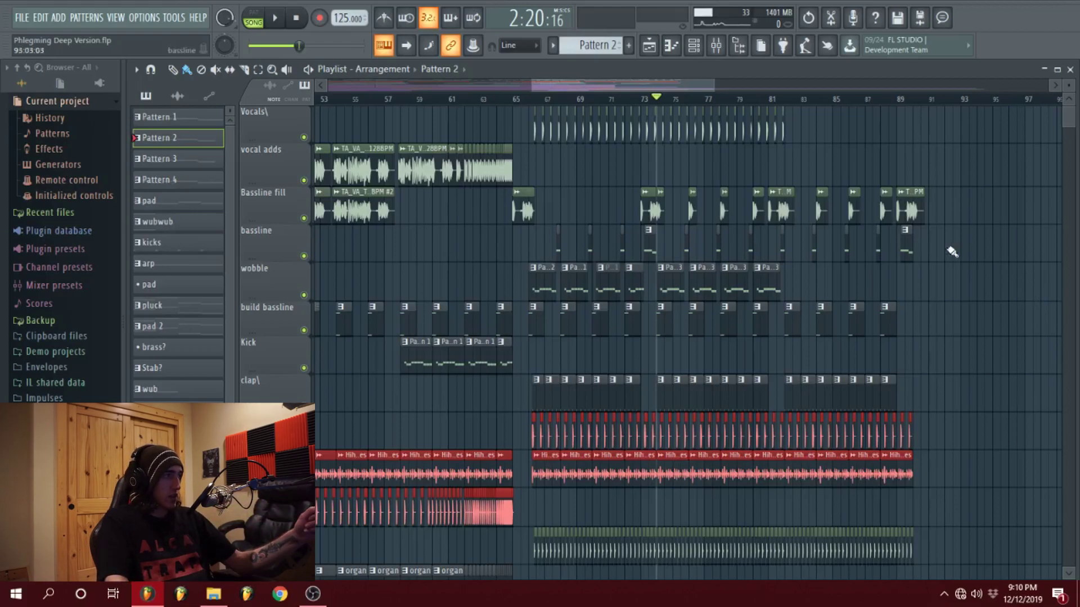
scroll(696, 85, "down", 5)
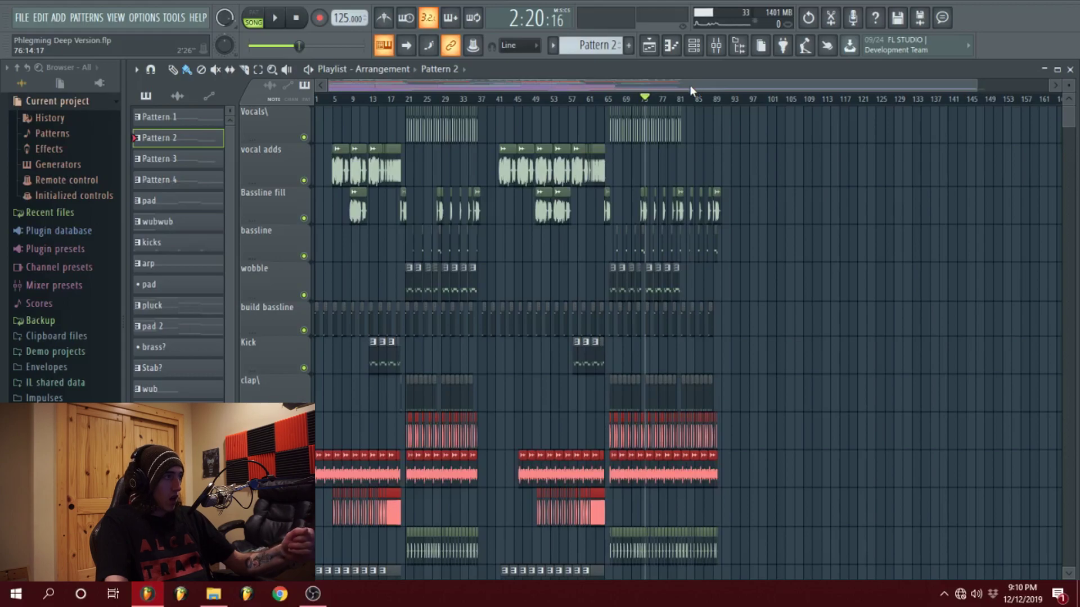
scroll(690, 86, "up", 5)
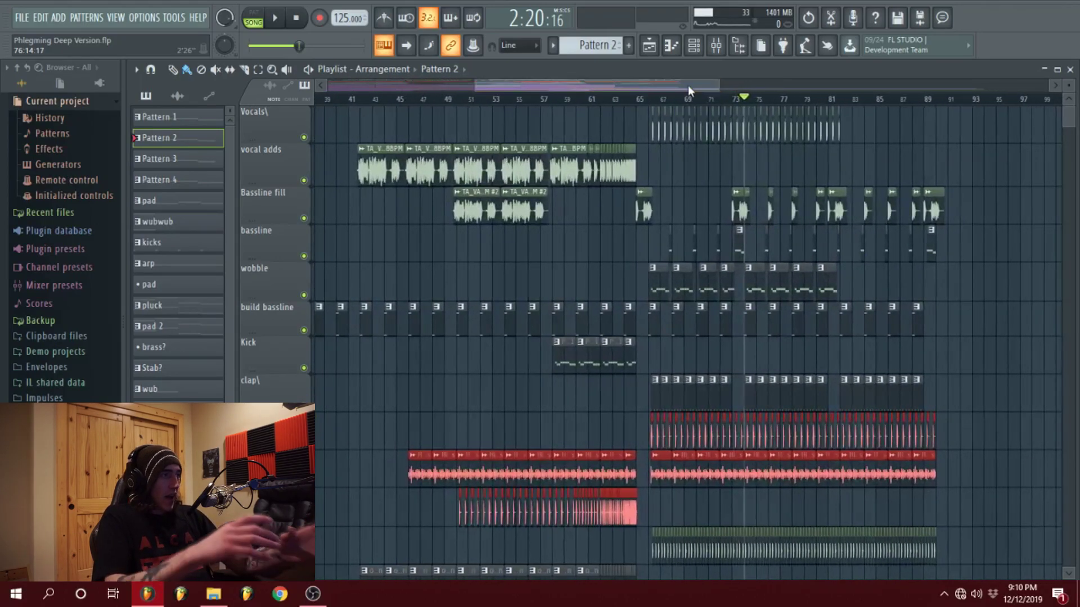